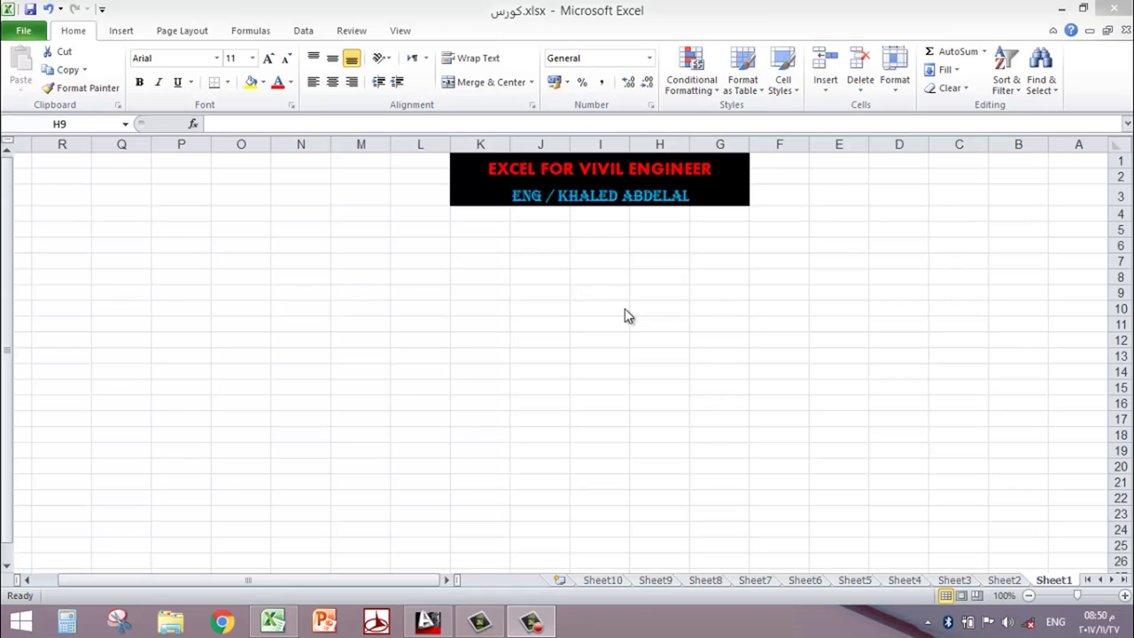
# Enter the values 1, 5, 2, 5 and 6 down cells H9 to H13
pyautogui.write('1')
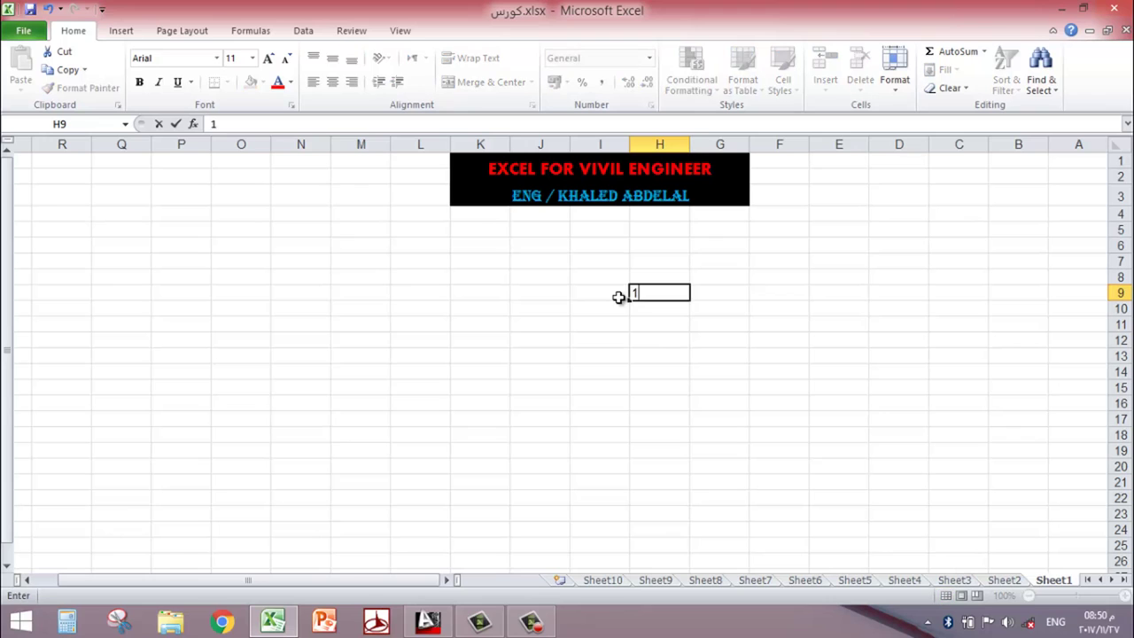
pyautogui.press('Return')
pyautogui.write('5')
pyautogui.press('Return')
pyautogui.write('2')
pyautogui.press('Return')
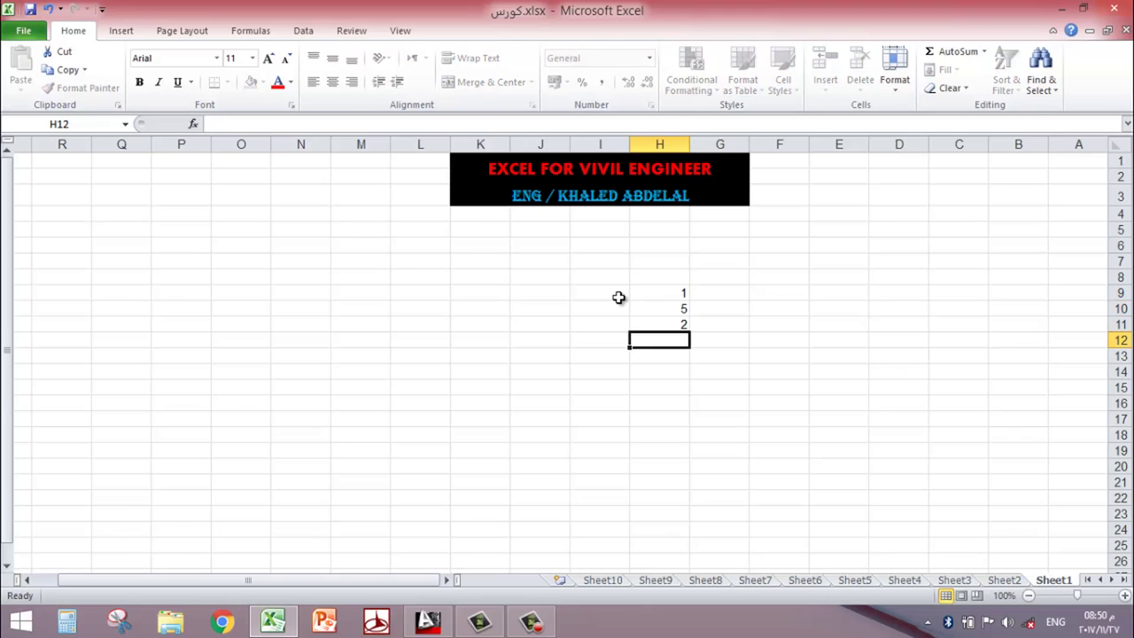
pyautogui.write('5')
pyautogui.press('Return')
pyautogui.write('6')
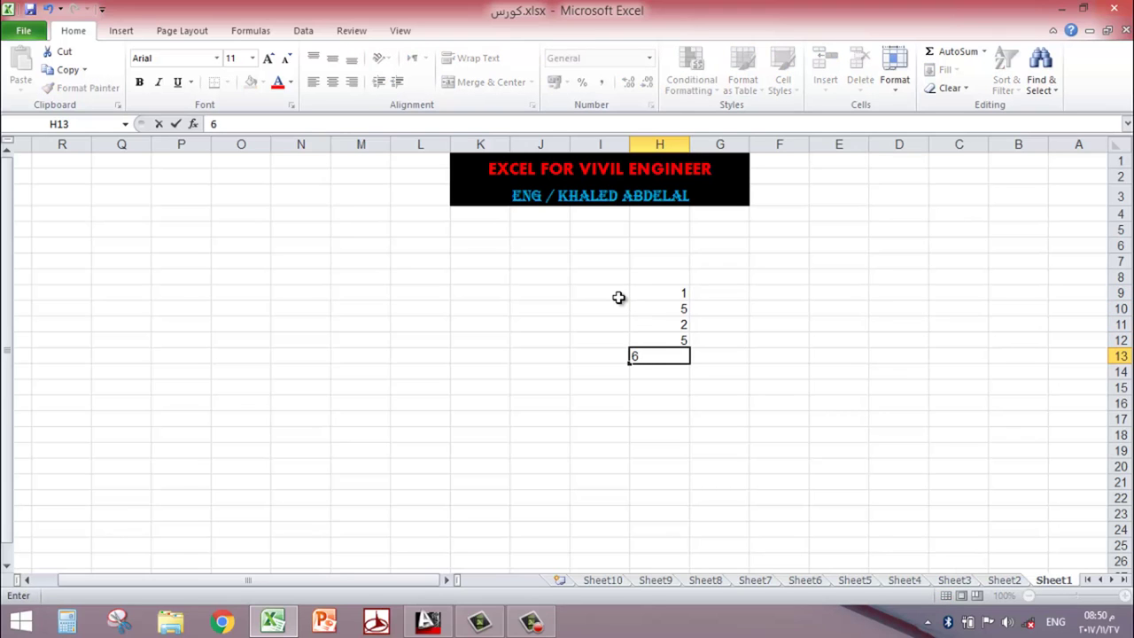
pyautogui.press('Return')
pyautogui.click(670, 403)
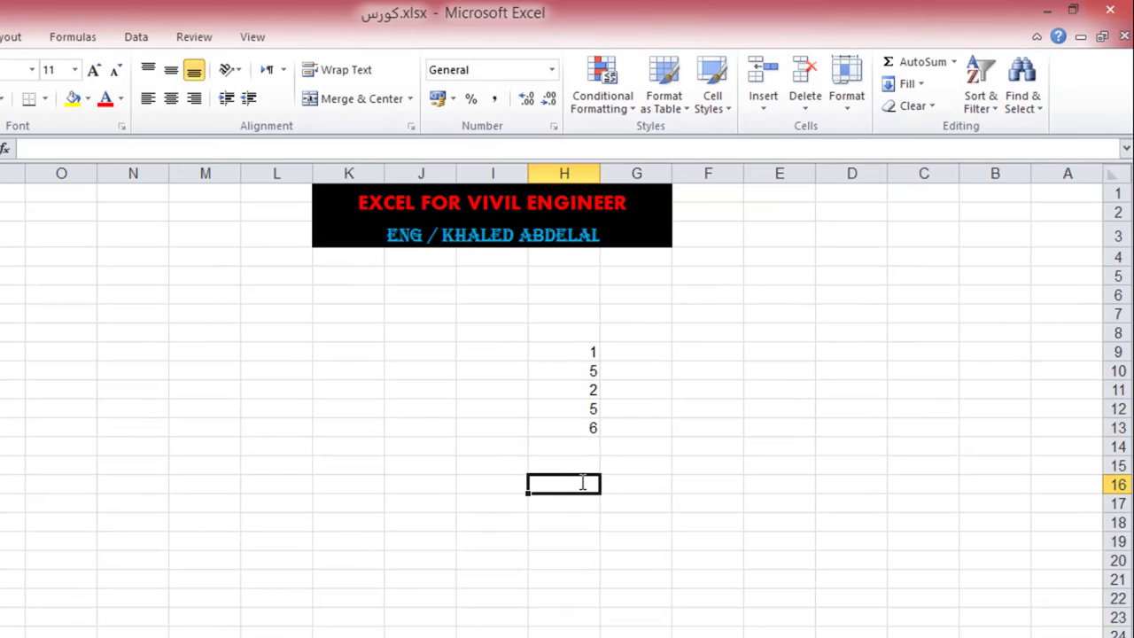
pyautogui.write('=SU')
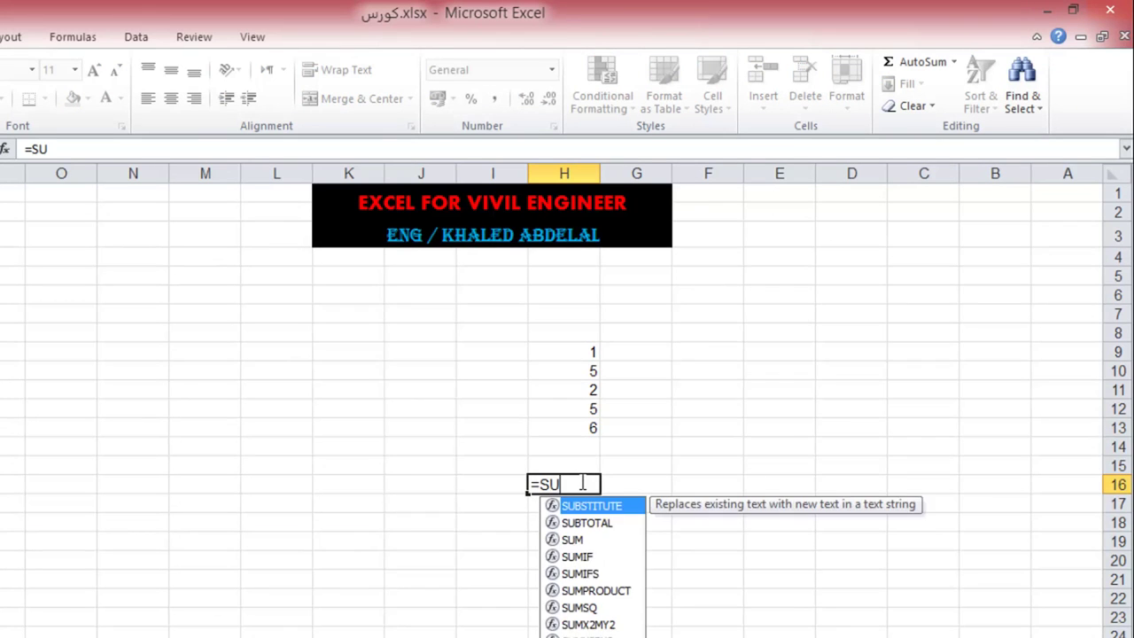
pyautogui.write('M')
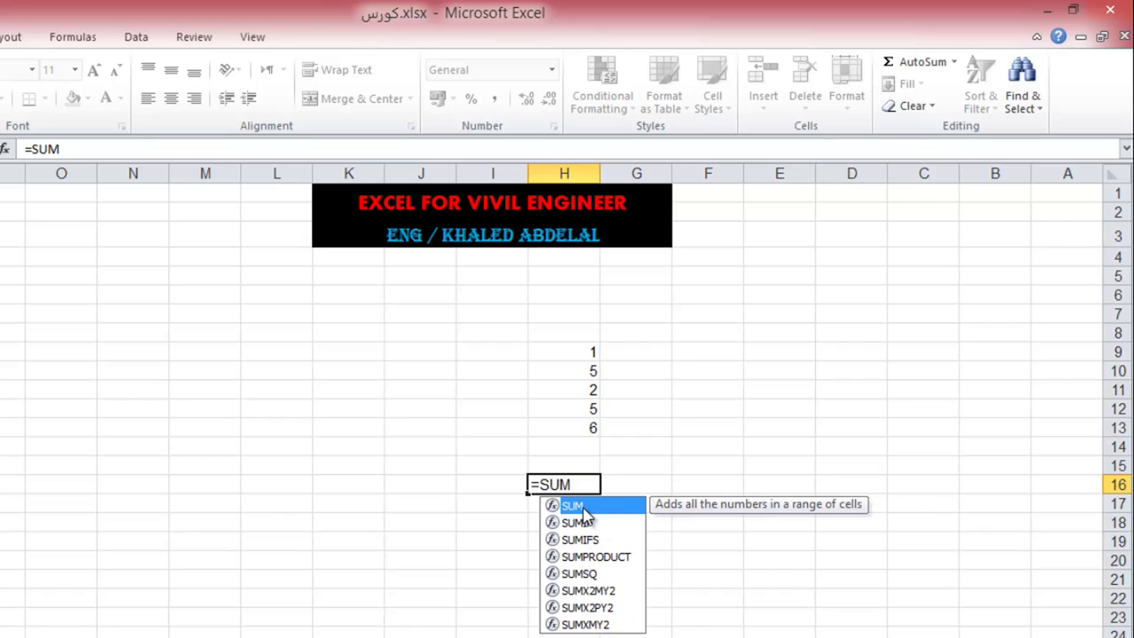
pyautogui.doubleClick(583, 512)
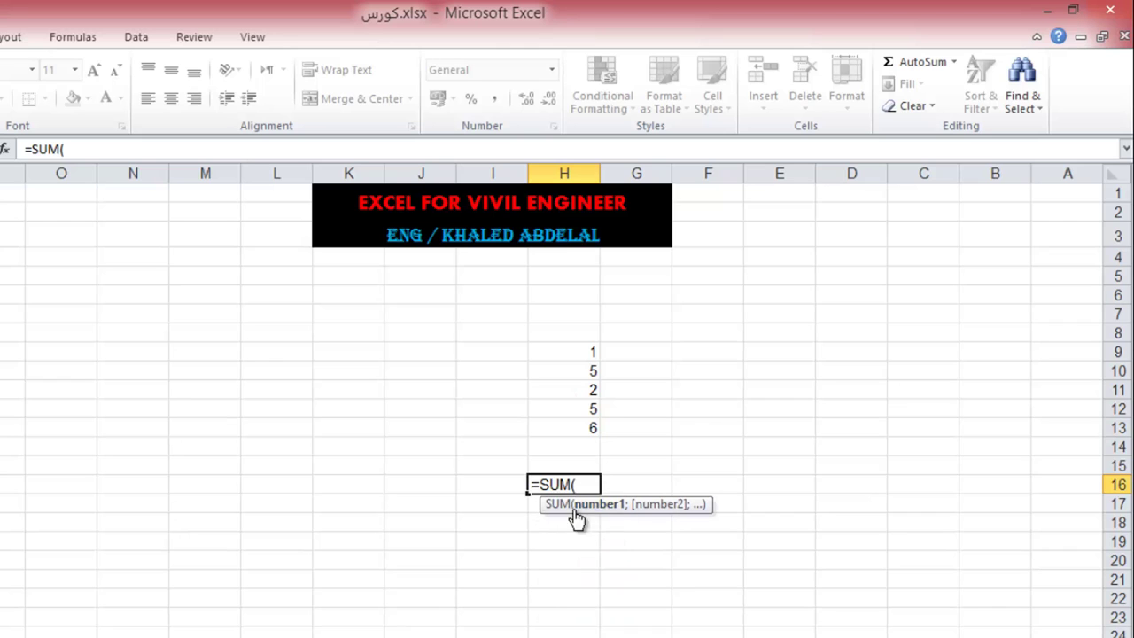
pyautogui.moveTo(572, 355); pyautogui.dragTo(571, 419)
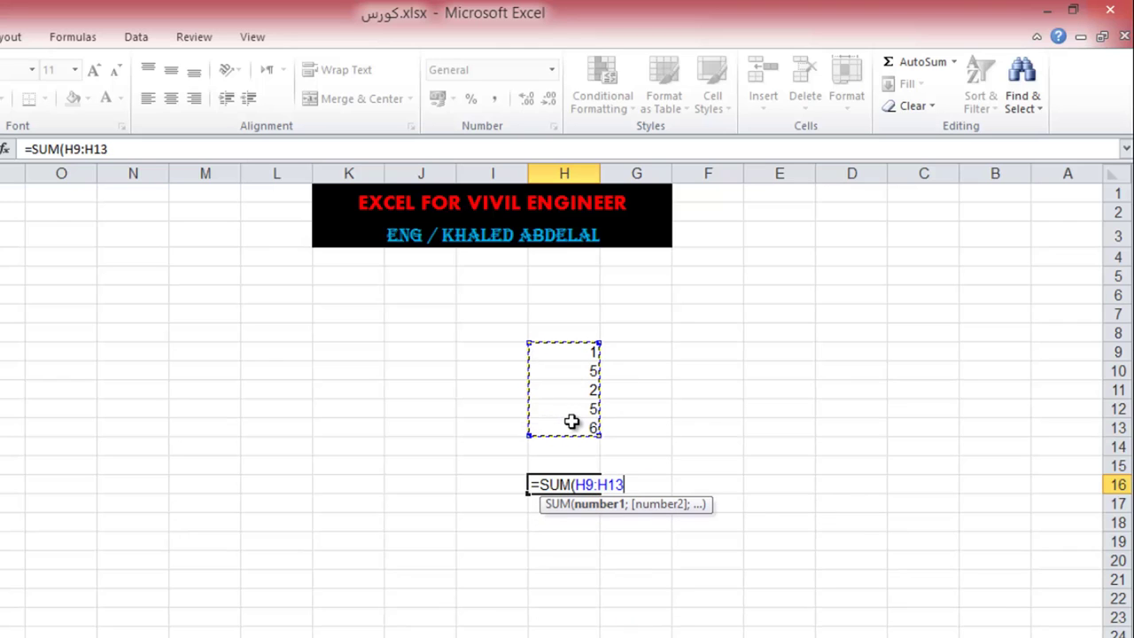
pyautogui.press('Return')
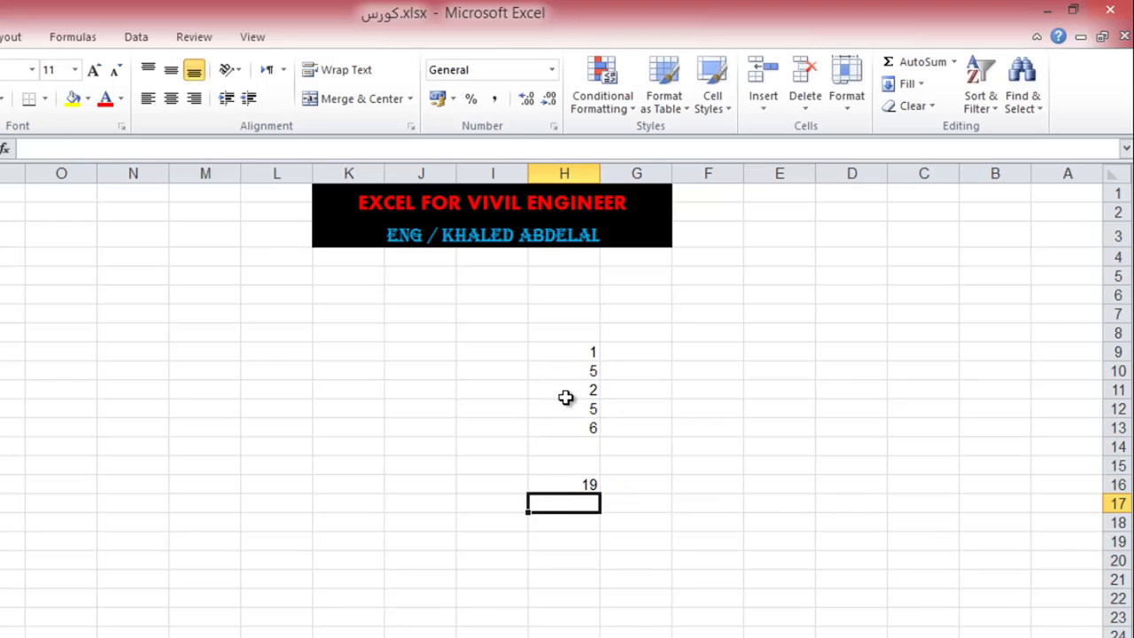
pyautogui.click(578, 488)
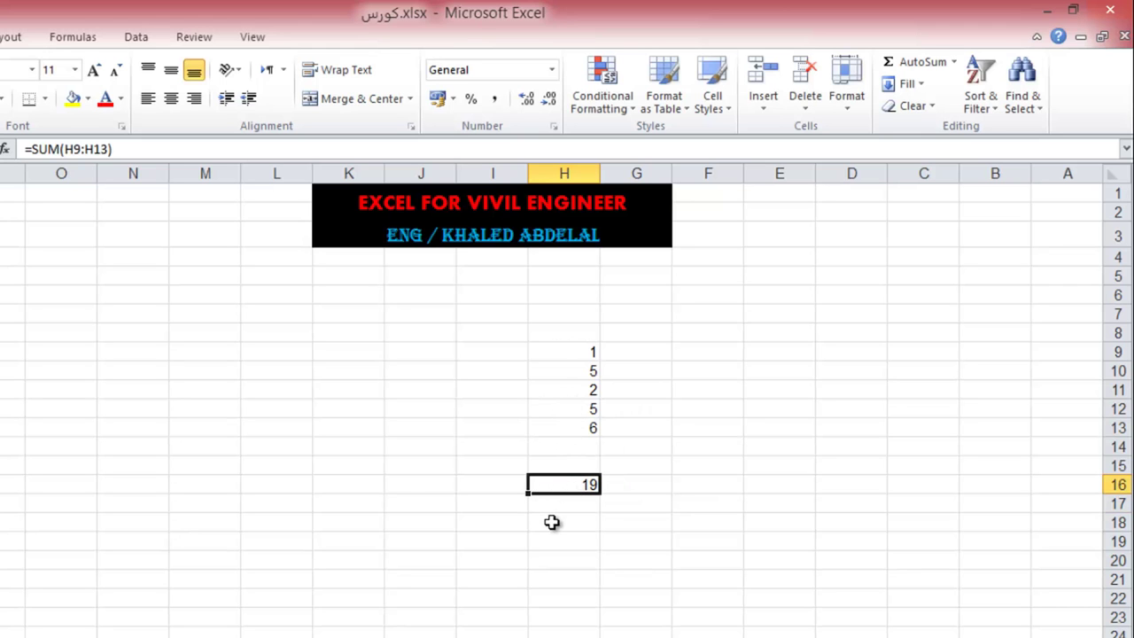
pyautogui.press('Delete')
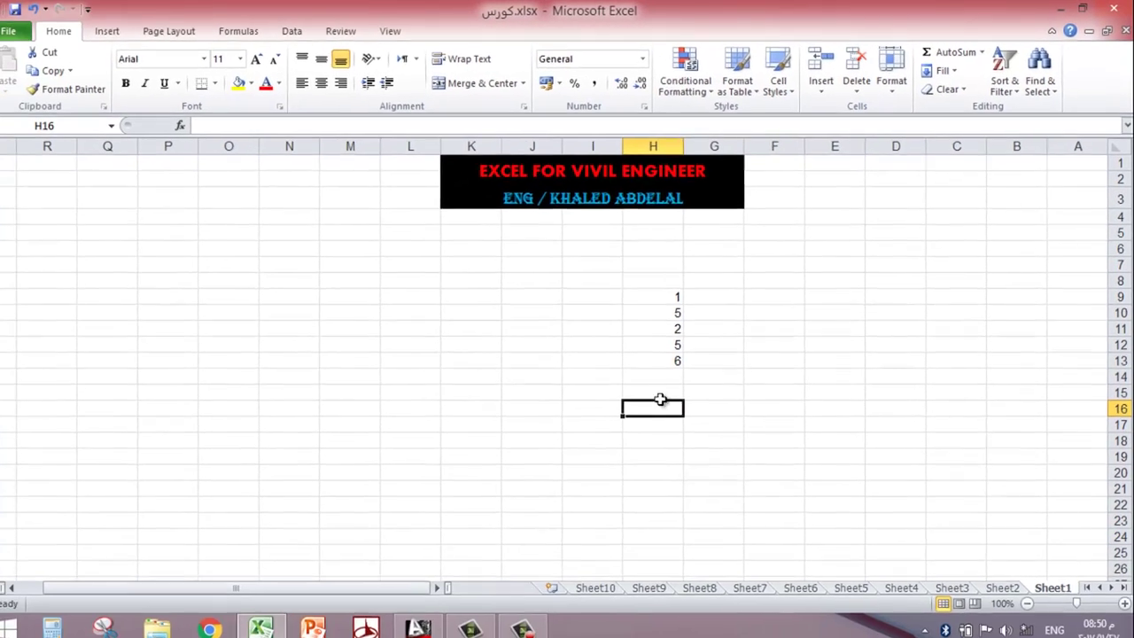
pyautogui.click(666, 387)
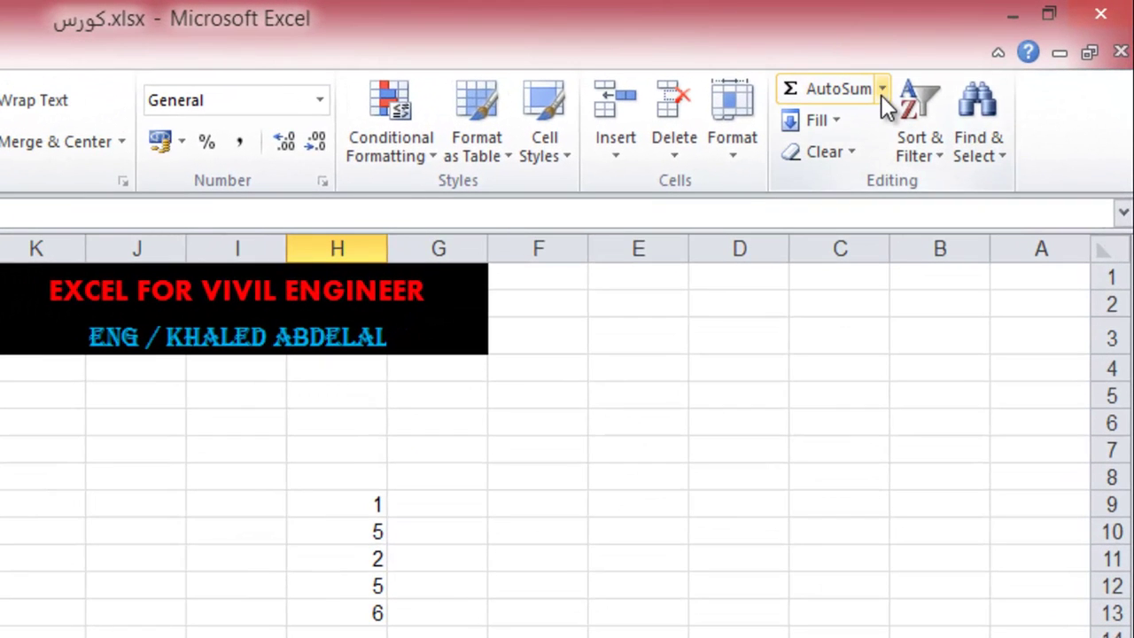
# Insert an AutoSum total of H9:H14 in H15, which gives 19, then delete it
pyautogui.click(882, 93)
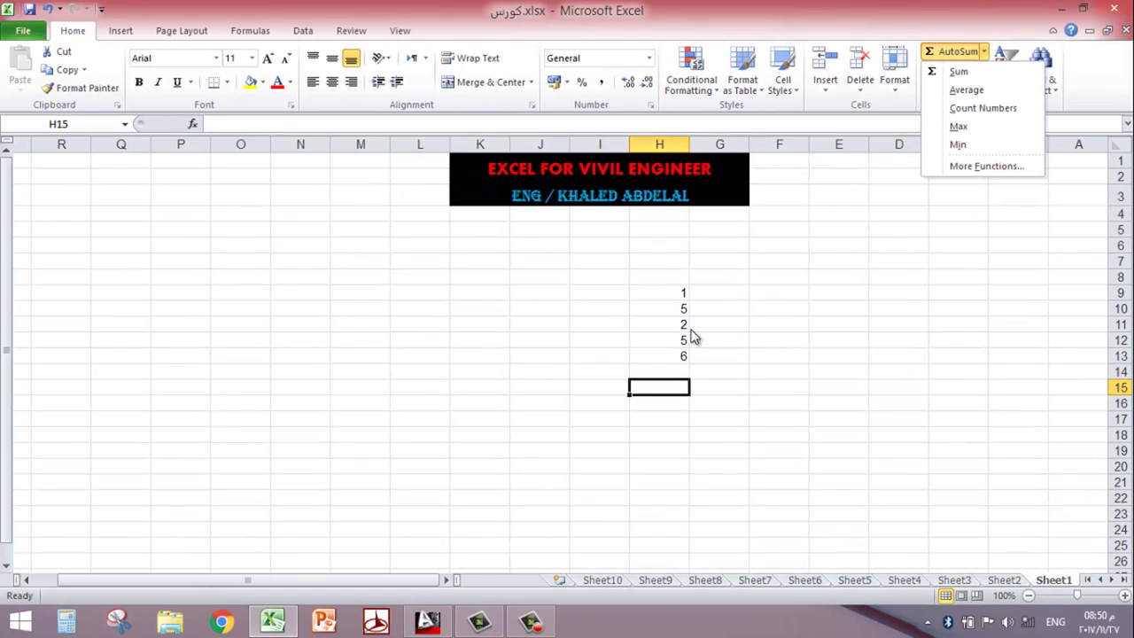
pyautogui.click(960, 72)
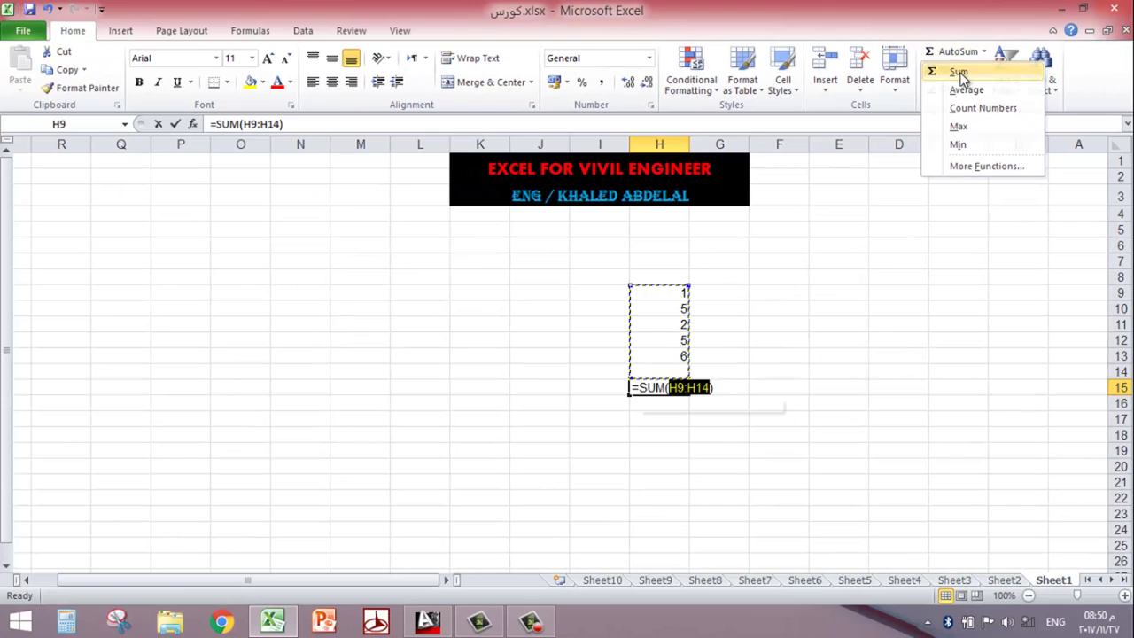
pyautogui.press('Return')
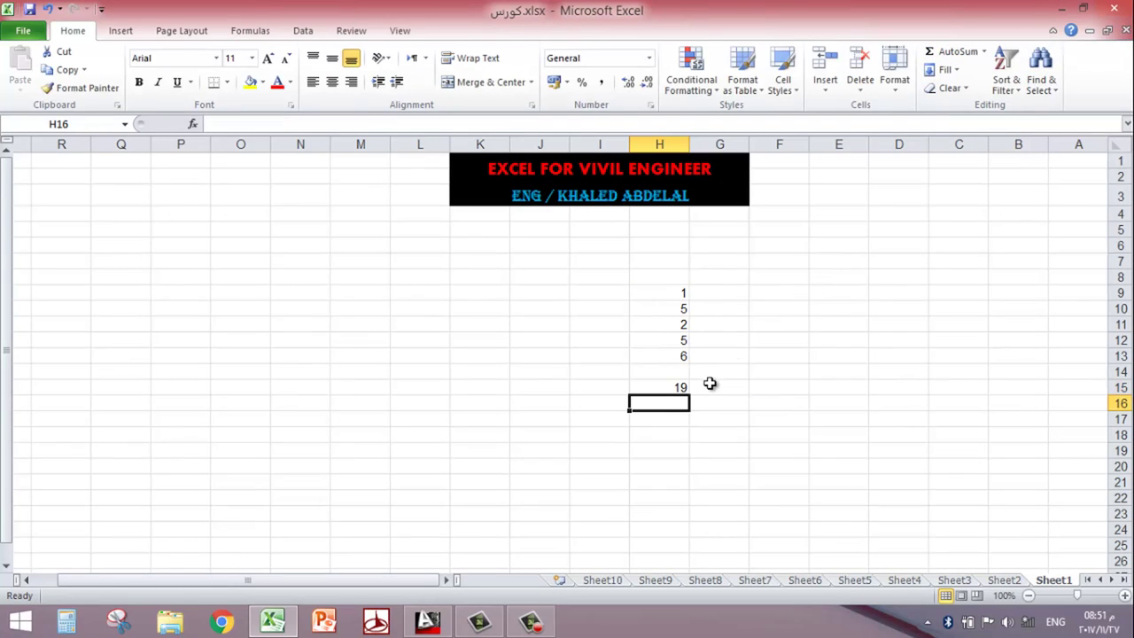
pyautogui.click(671, 387)
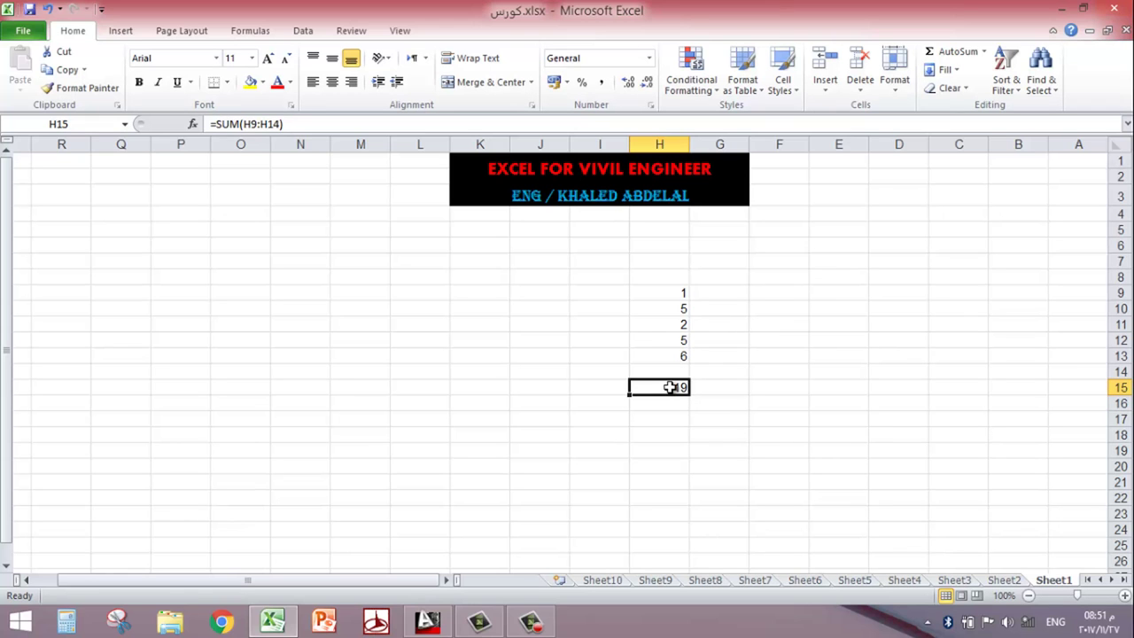
pyautogui.press('Delete')
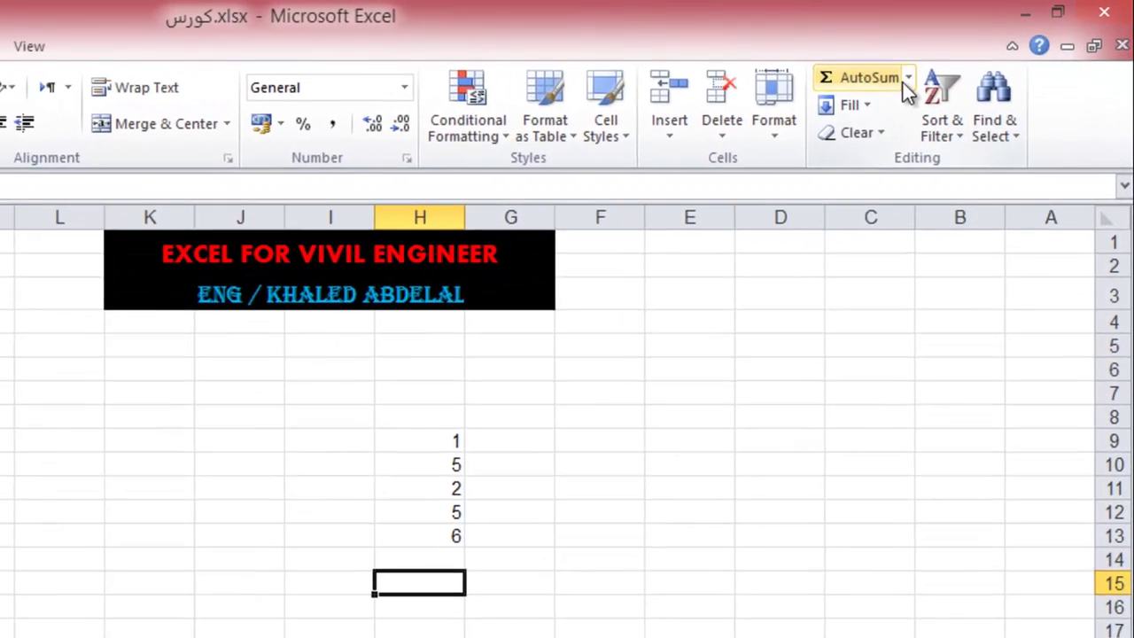
# Insert an AutoSum average of H9:H14 in H15, which gives 3.8, then delete it
pyautogui.click(982, 52)
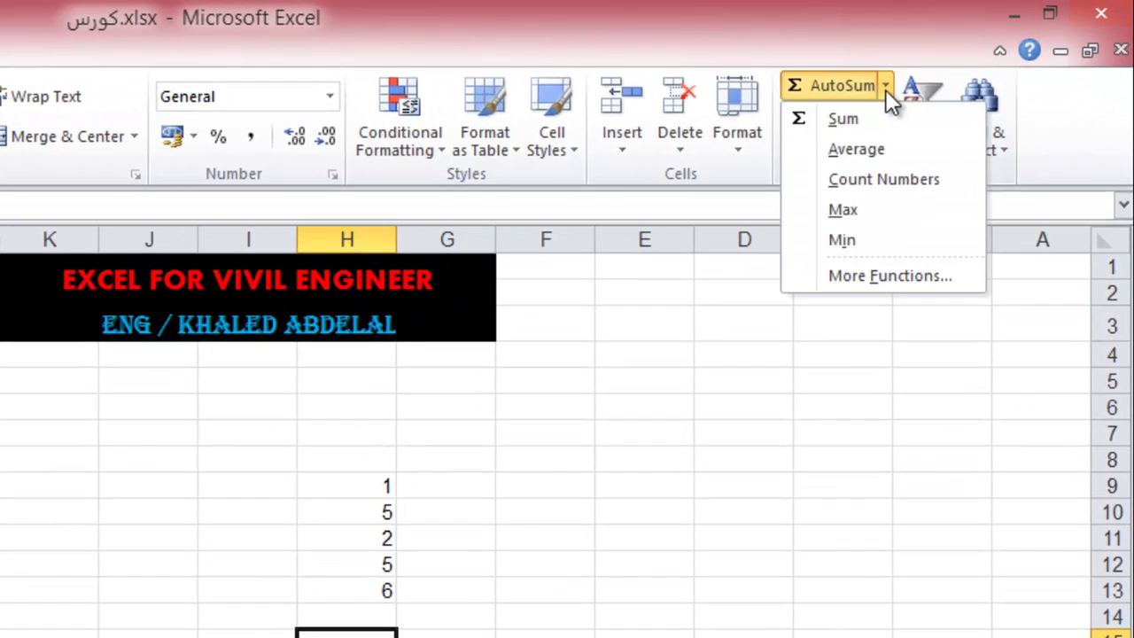
pyautogui.click(897, 147)
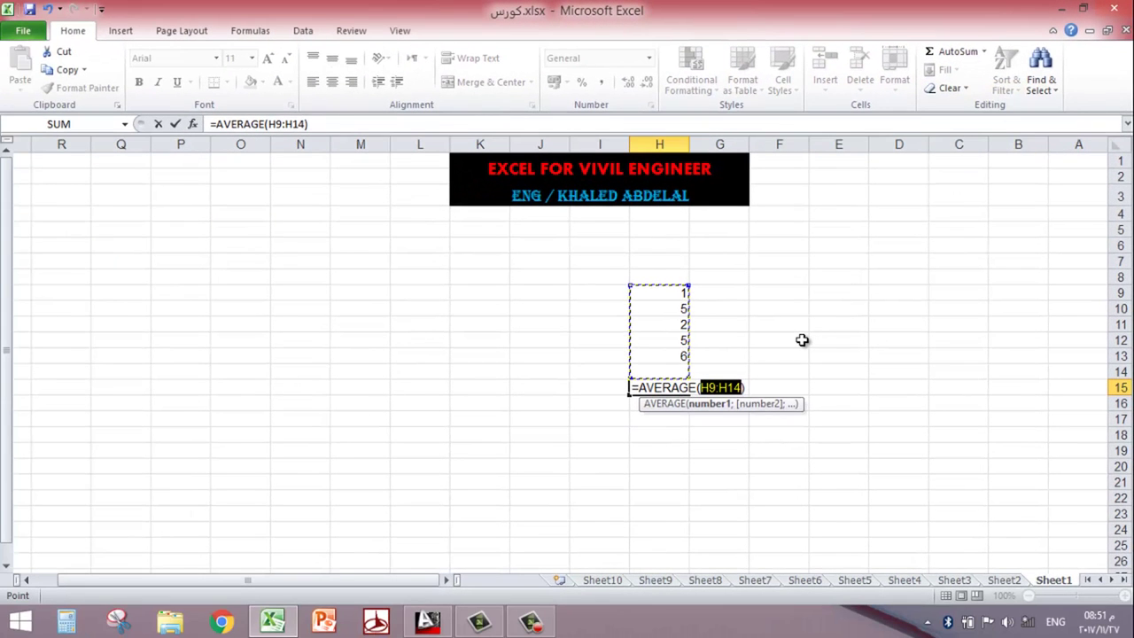
pyautogui.press('Return')
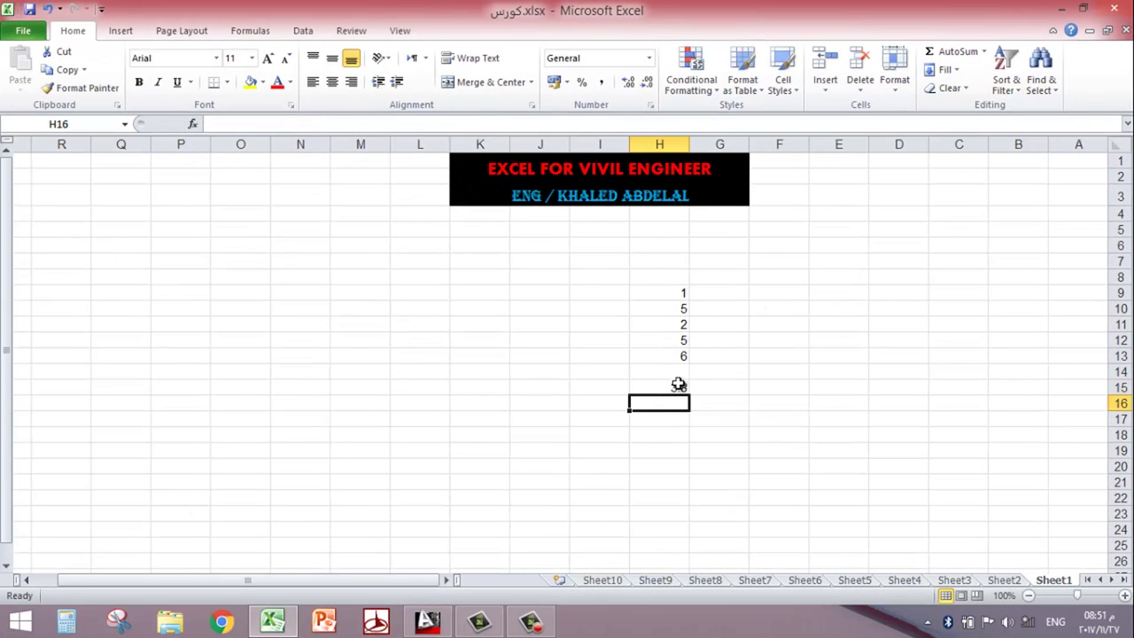
pyautogui.click(670, 388)
pyautogui.press('Delete')
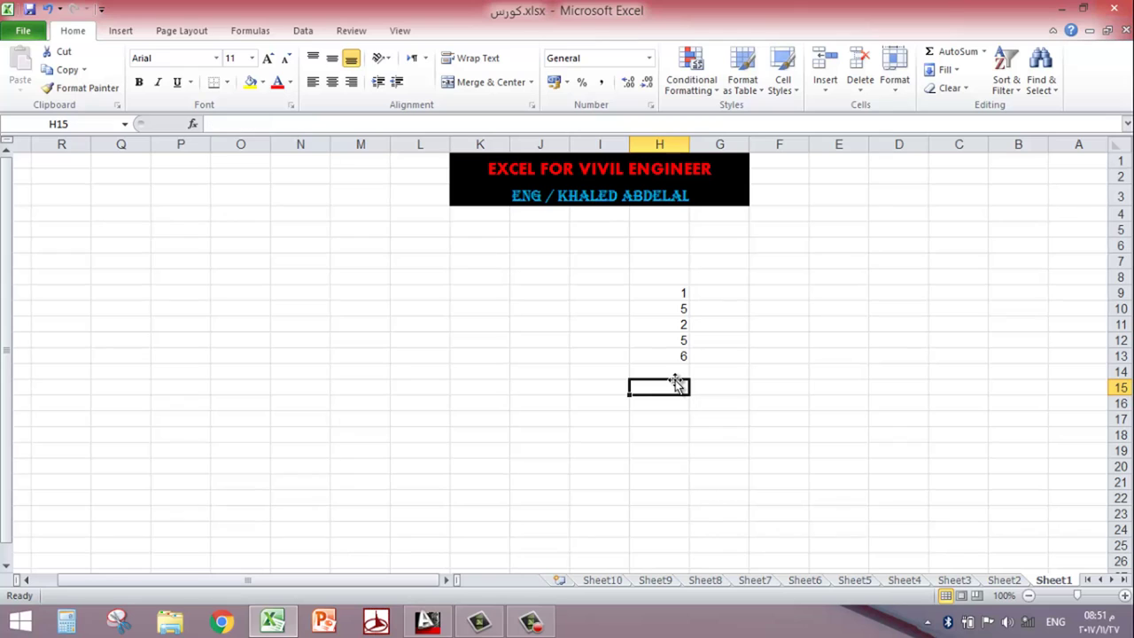
# Insert an AutoSum Count Numbers of H9:H14 in H15, which gives 5, then delete it
pyautogui.click(984, 51)
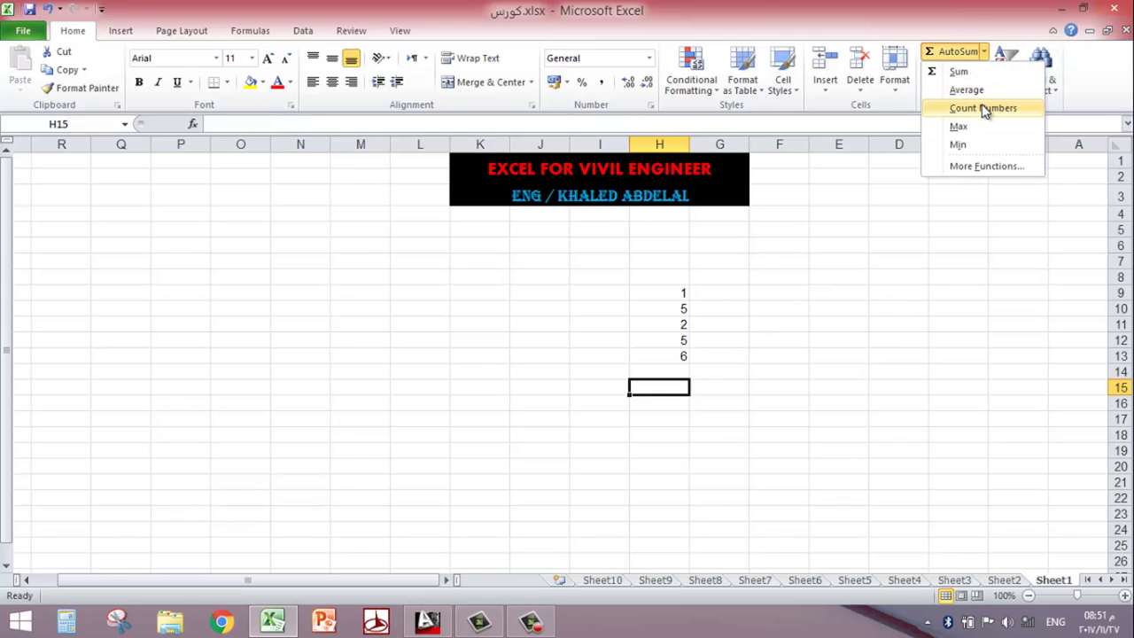
pyautogui.click(983, 108)
pyautogui.press('Return')
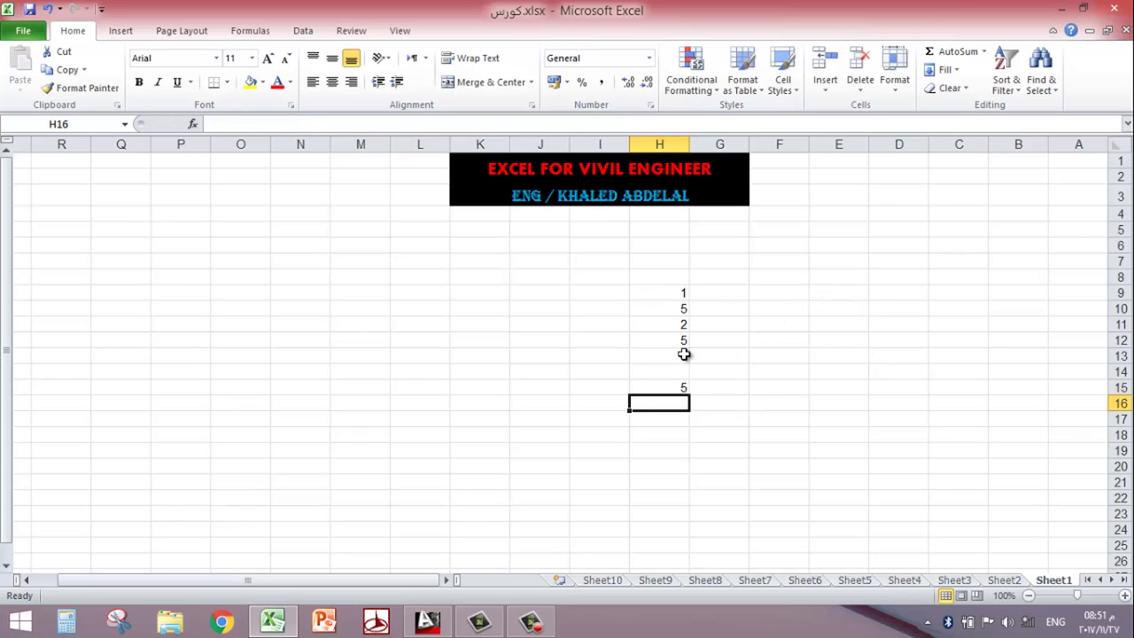
pyautogui.click(664, 387)
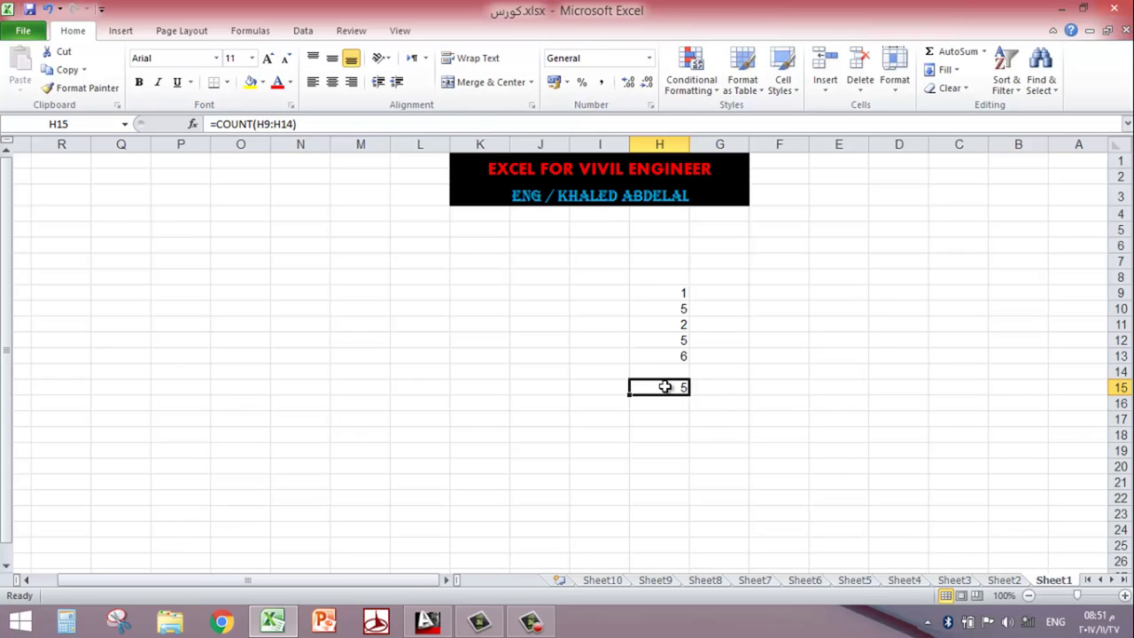
pyautogui.press('Delete')
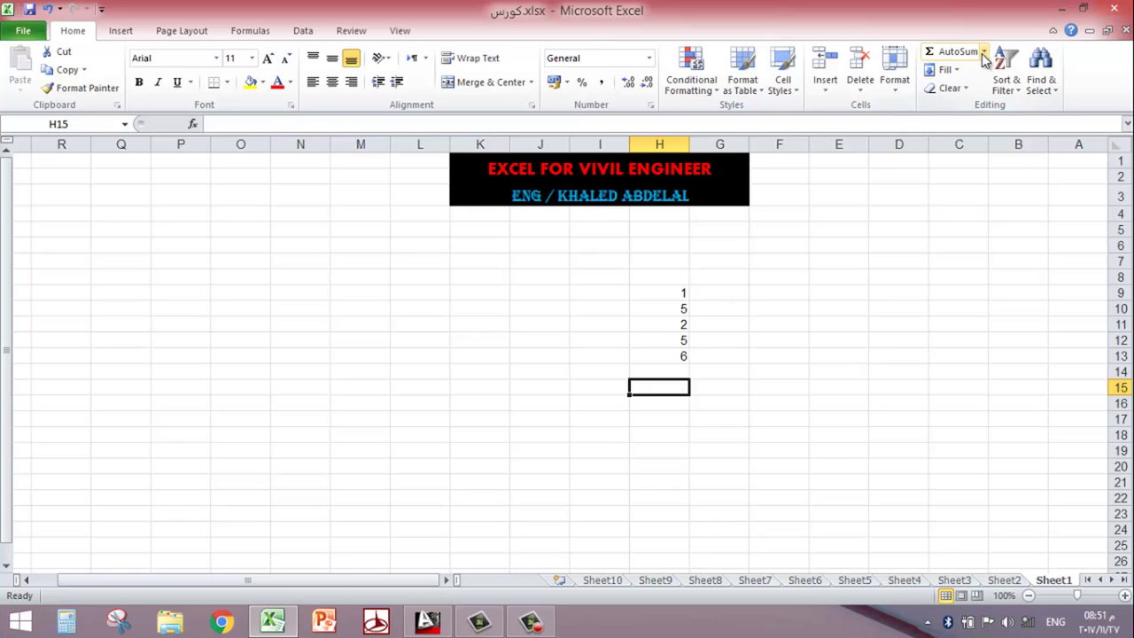
# Insert the AutoSum maximum of H9:H14 in H15, which gives 6, then delete it
pyautogui.click(983, 53)
pyautogui.click(977, 124)
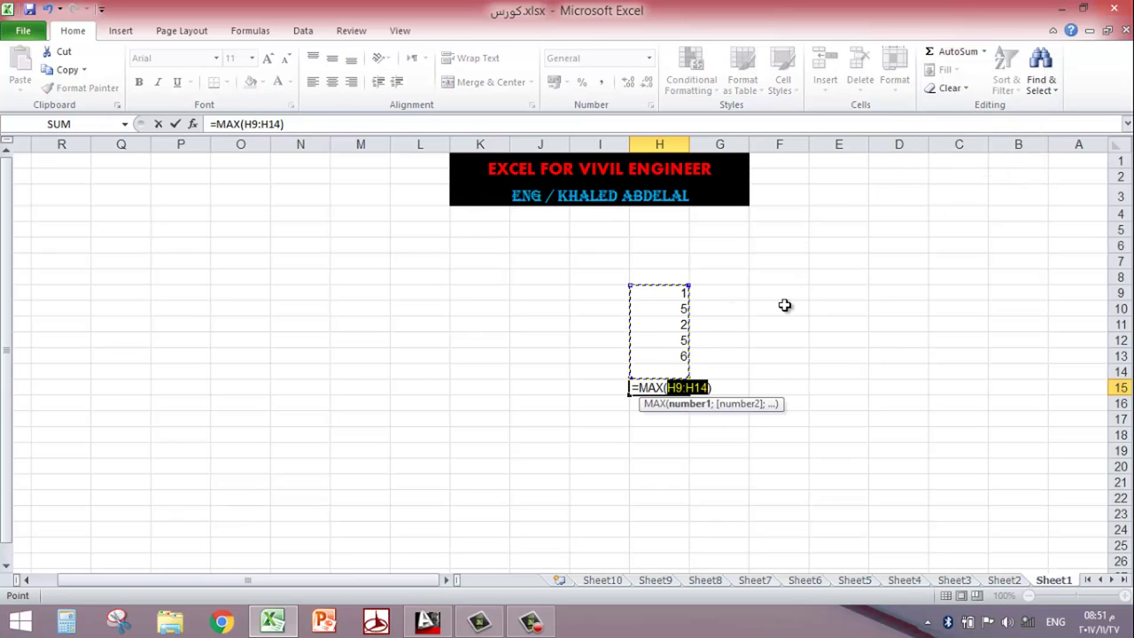
pyautogui.press('Return')
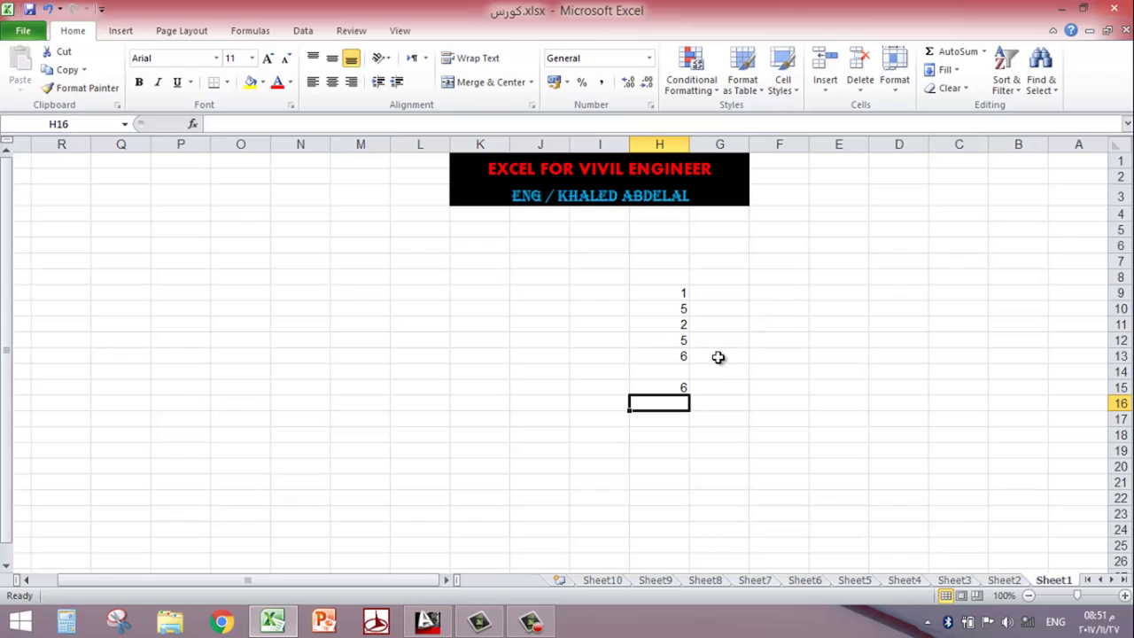
pyautogui.click(655, 388)
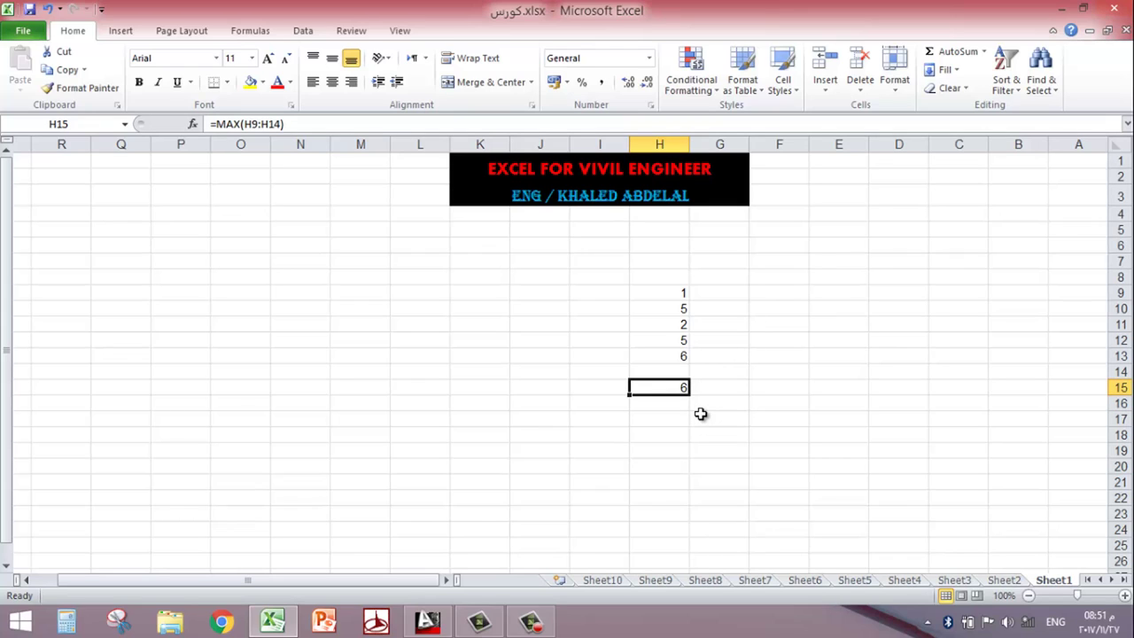
pyautogui.press('Delete')
pyautogui.click(678, 428)
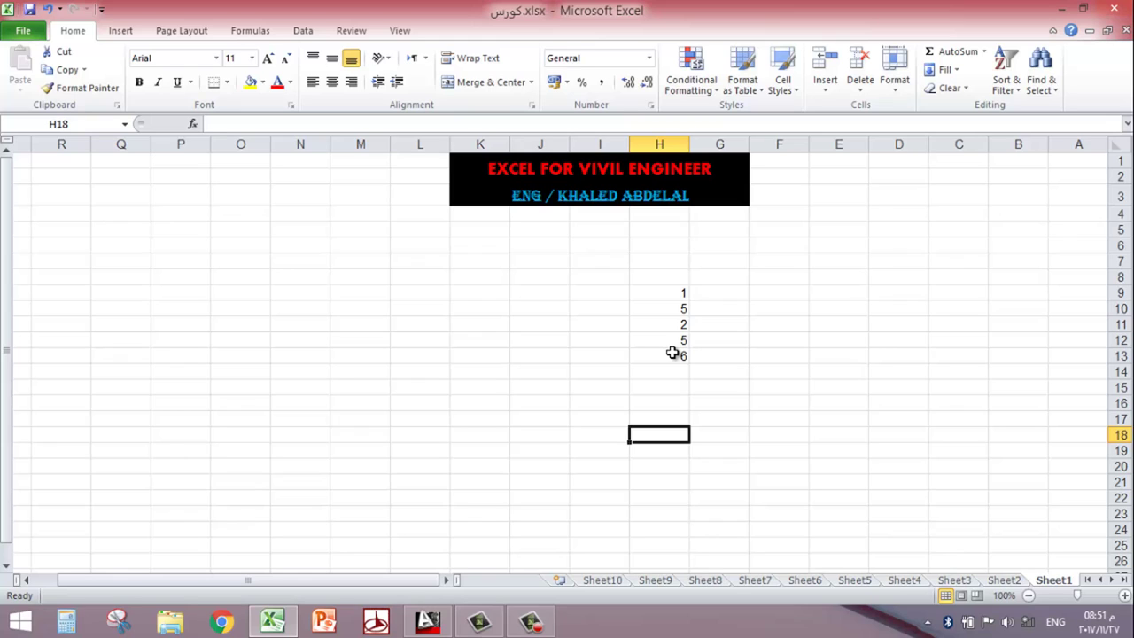
pyautogui.click(669, 403)
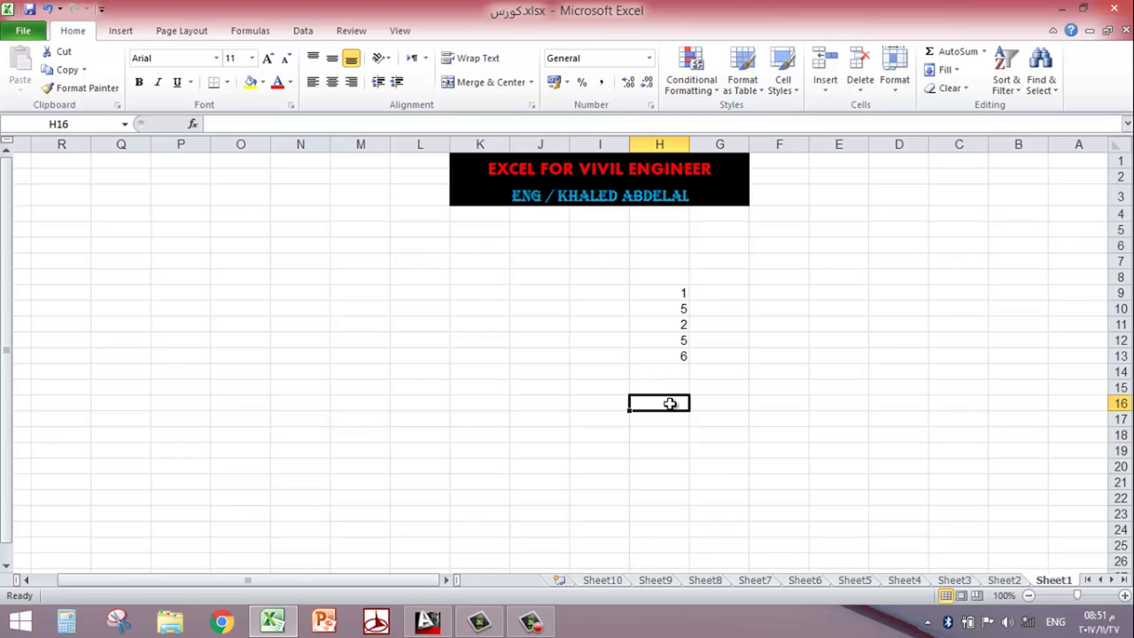
pyautogui.write('49')
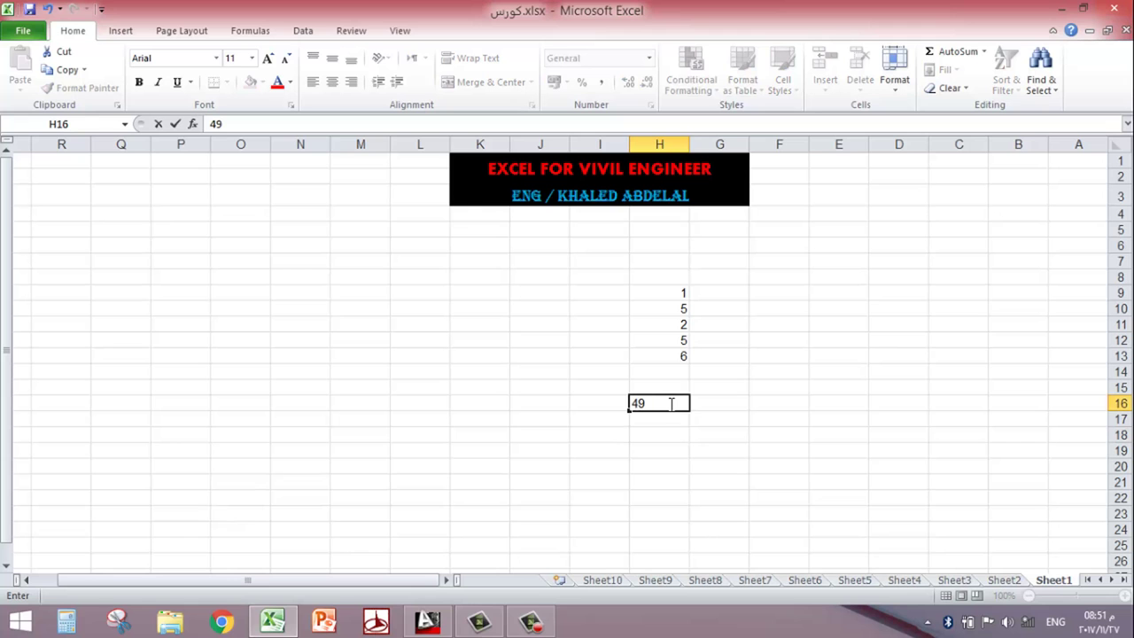
pyautogui.click(620, 467)
pyautogui.click(668, 447)
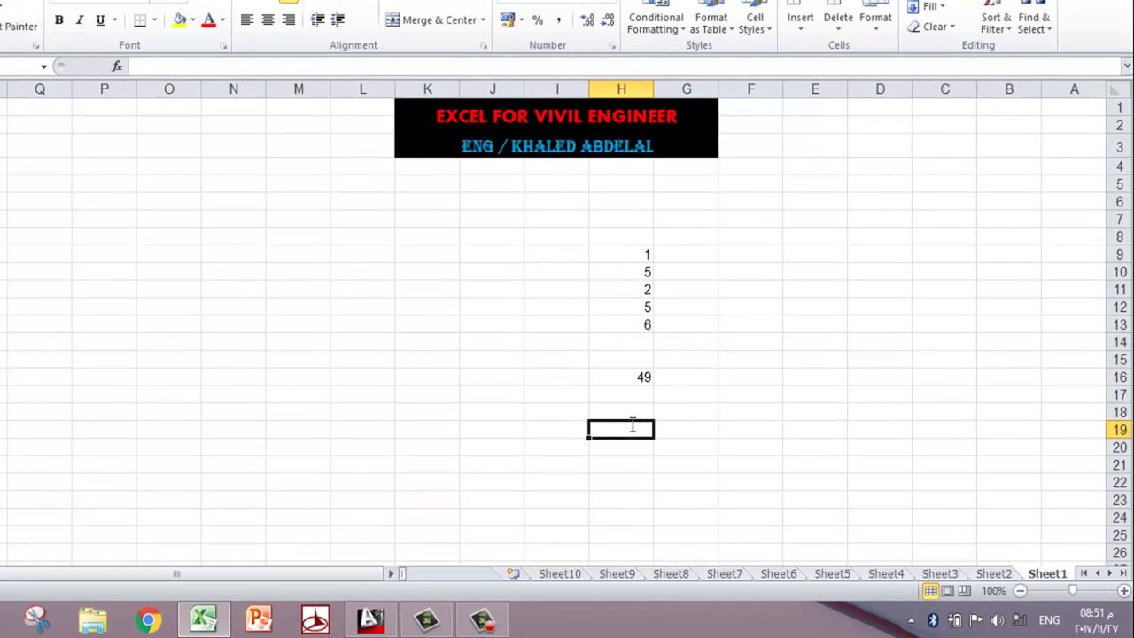
pyautogui.write('=S')
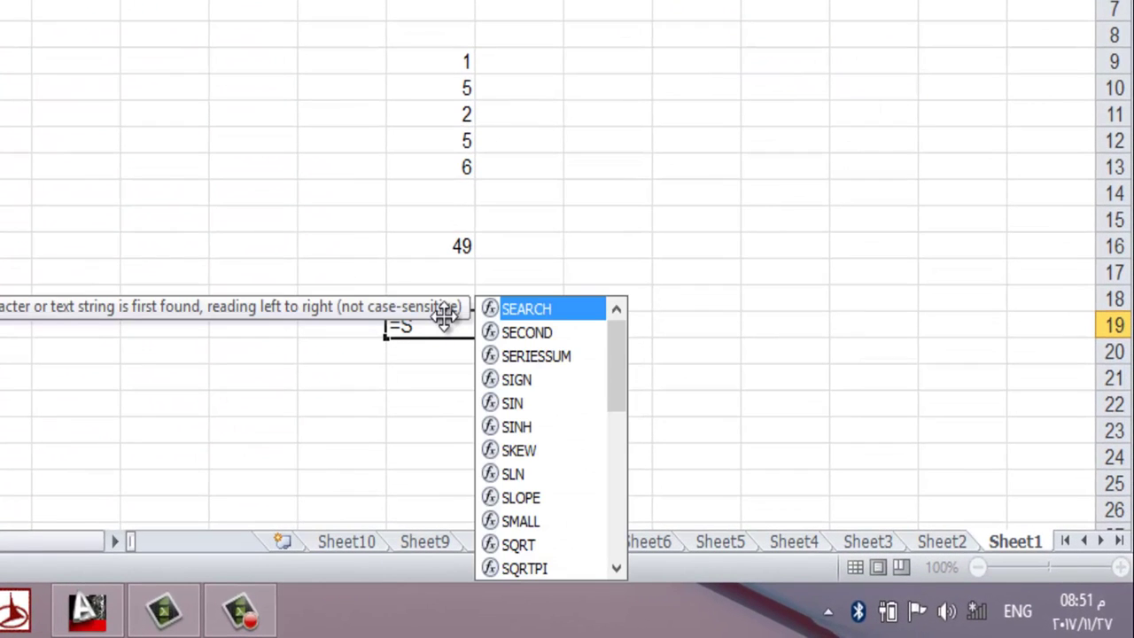
pyautogui.write('Q')
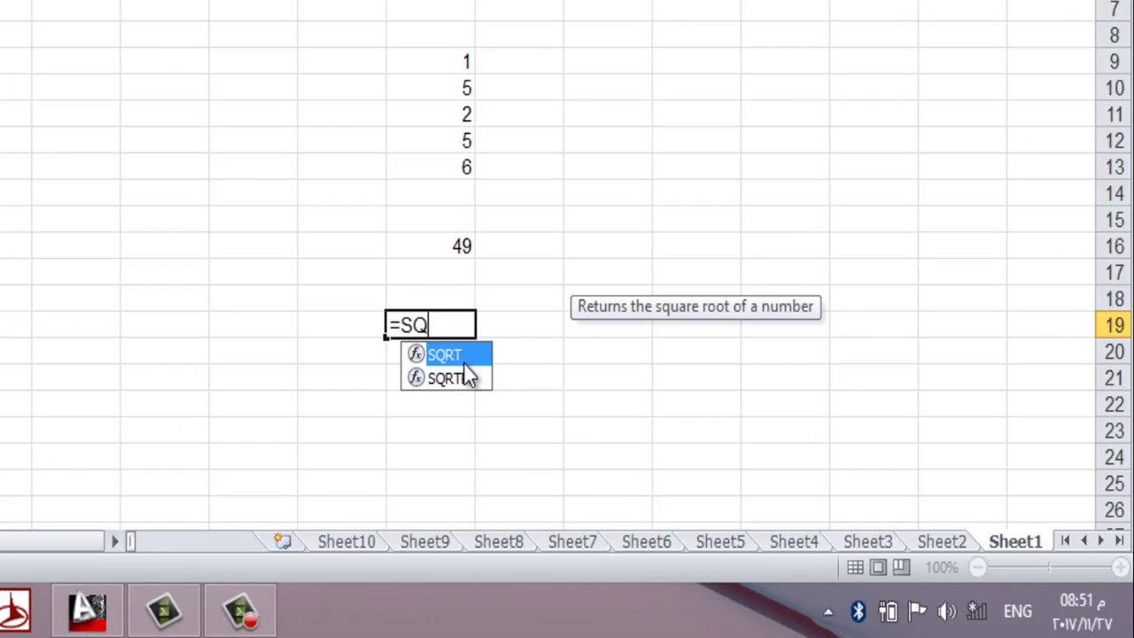
pyautogui.doubleClick(467, 357)
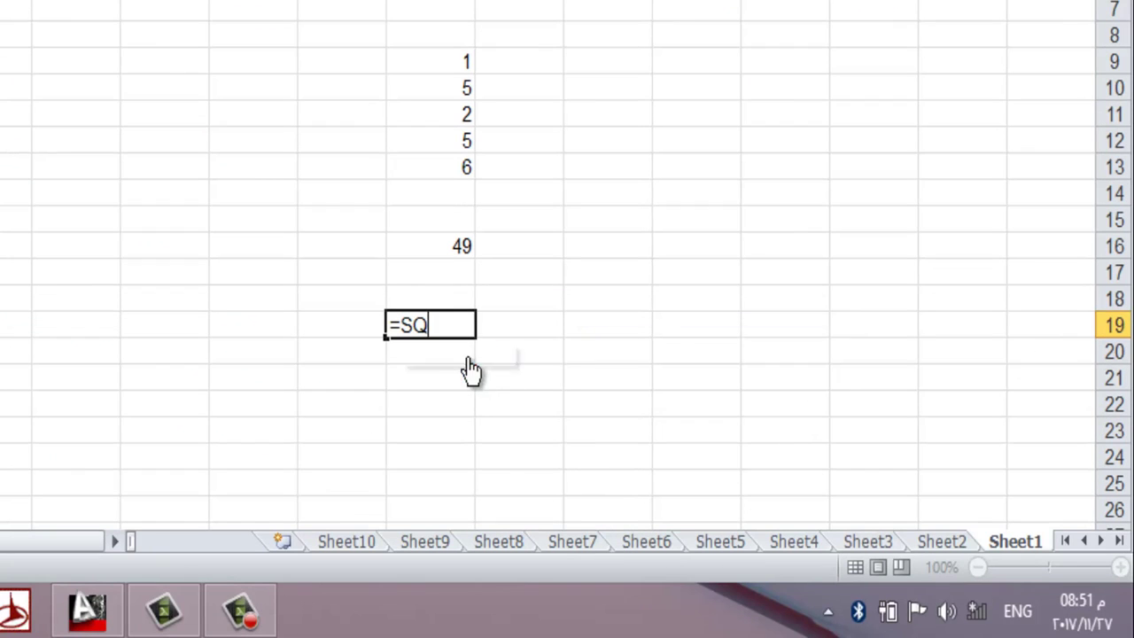
pyautogui.click(459, 248)
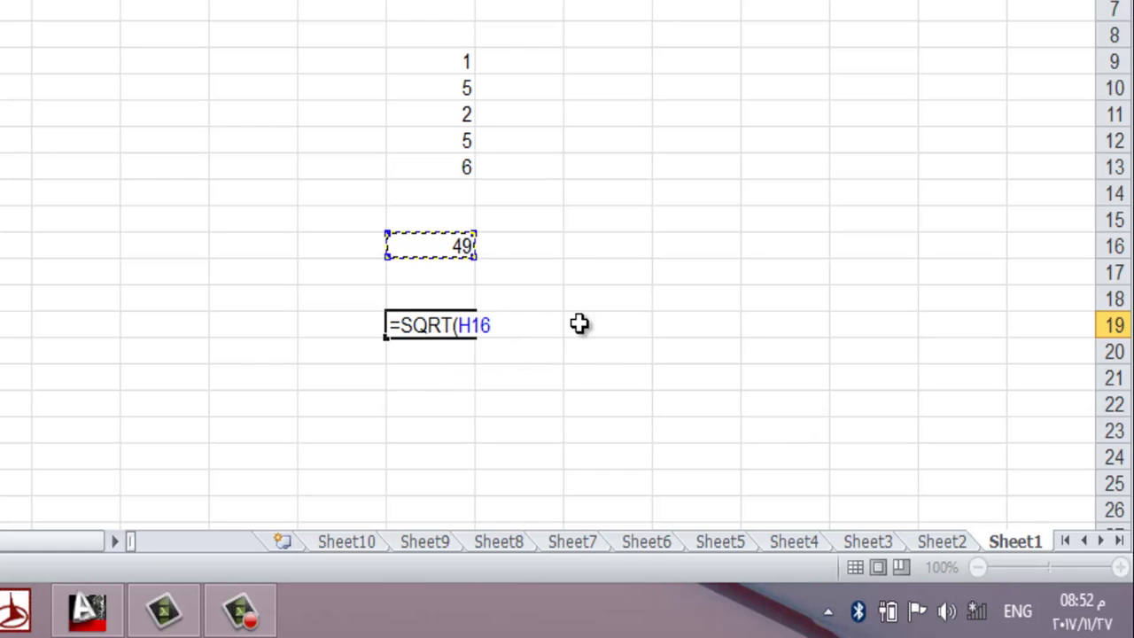
pyautogui.press('Return')
pyautogui.click(431, 324)
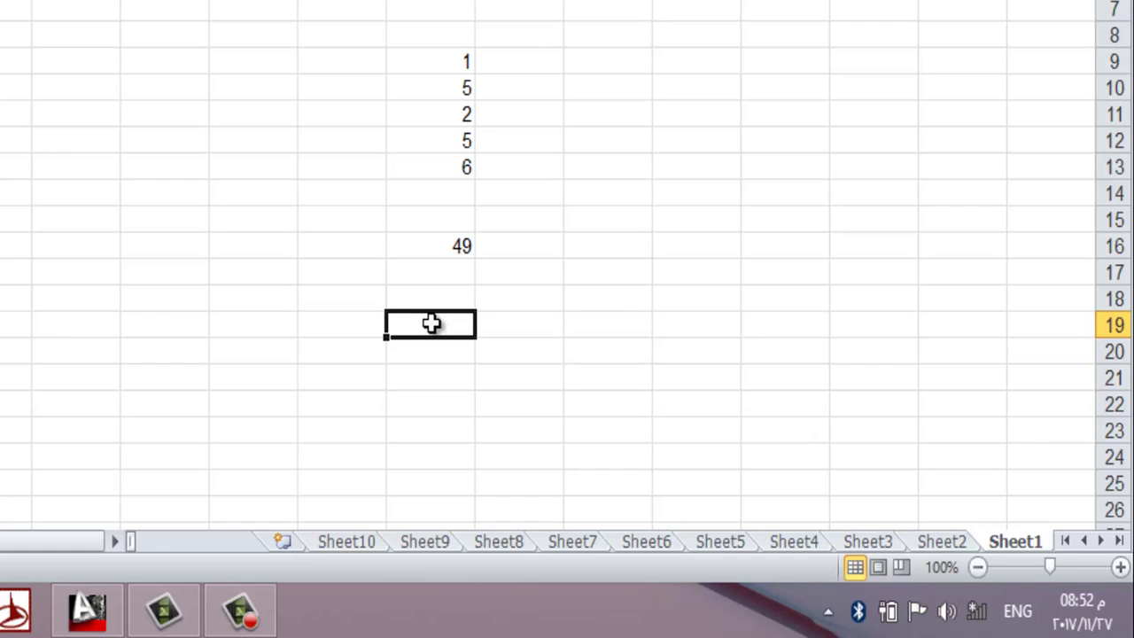
pyautogui.click(439, 245)
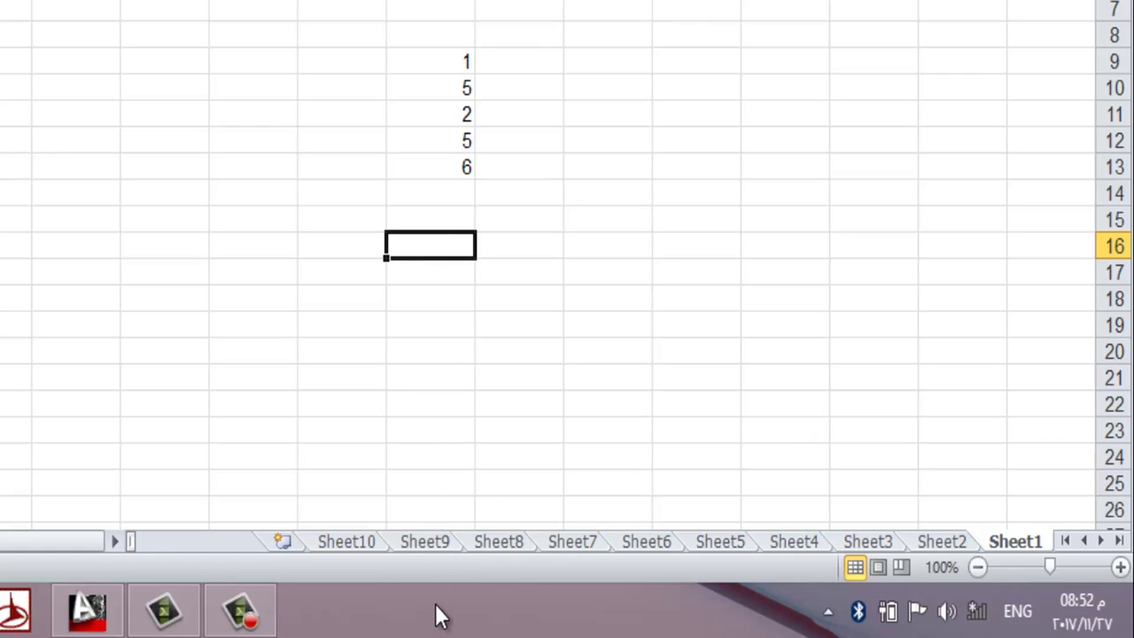
# Enter =SQRT(SUM(H9:H13)) in H16, showing 4.358899, then clear it
pyautogui.write('=S')
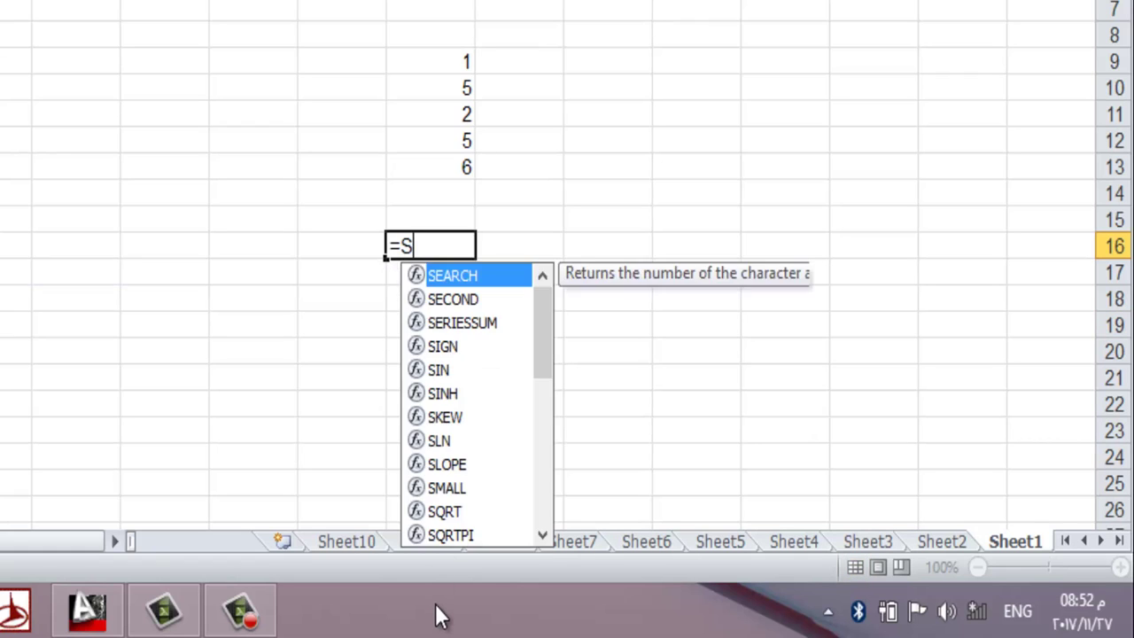
pyautogui.write('Q')
pyautogui.press('Tab')
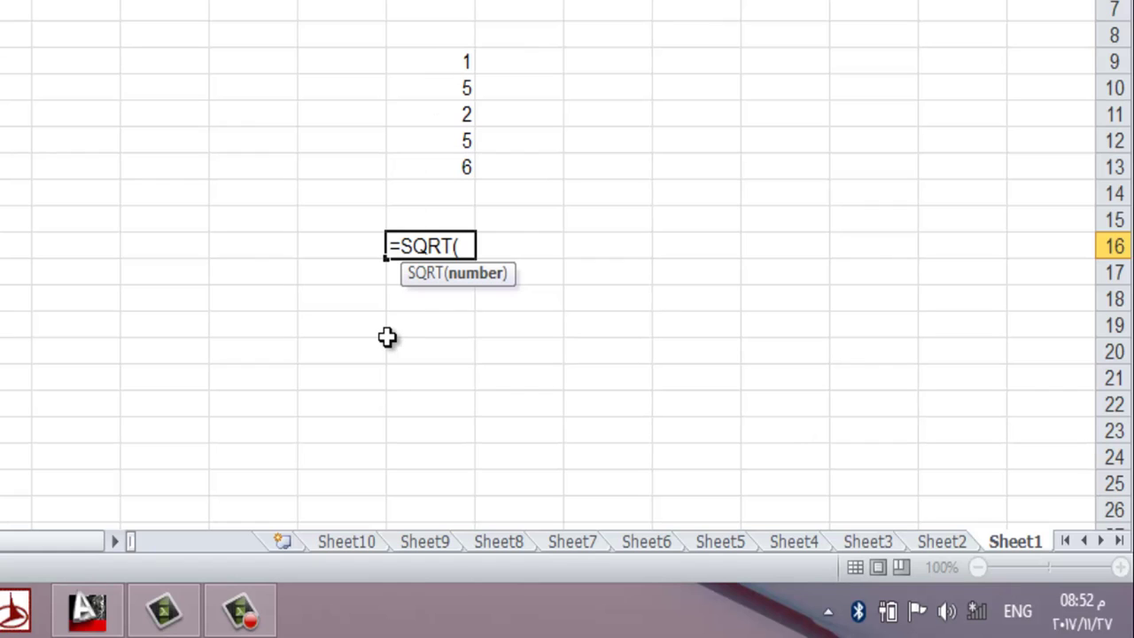
pyautogui.write('S')
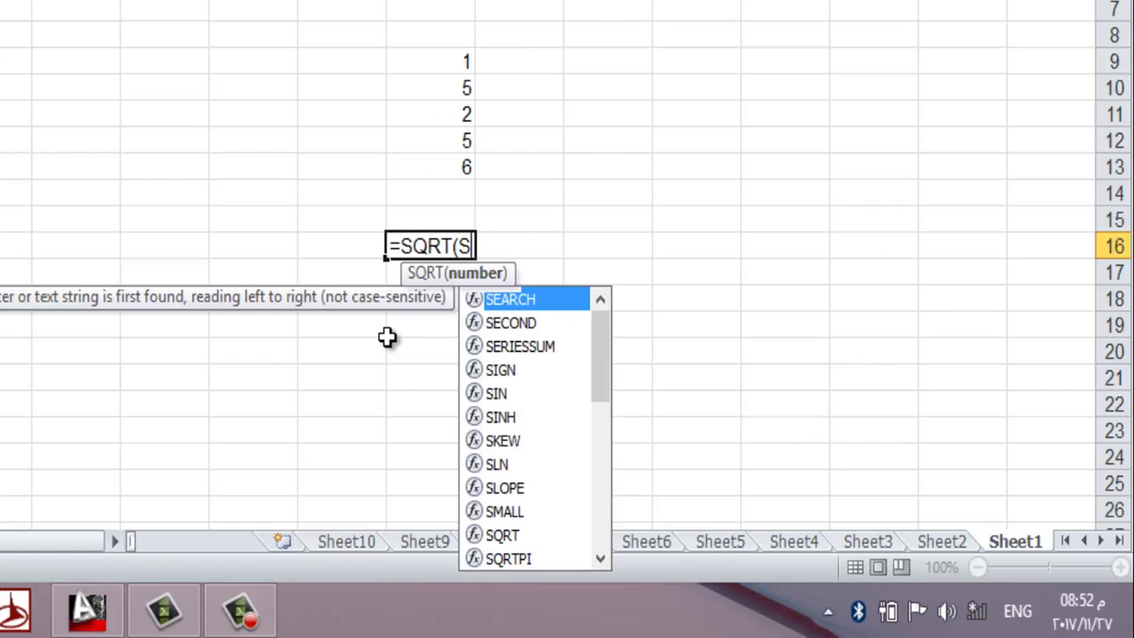
pyautogui.write('UM')
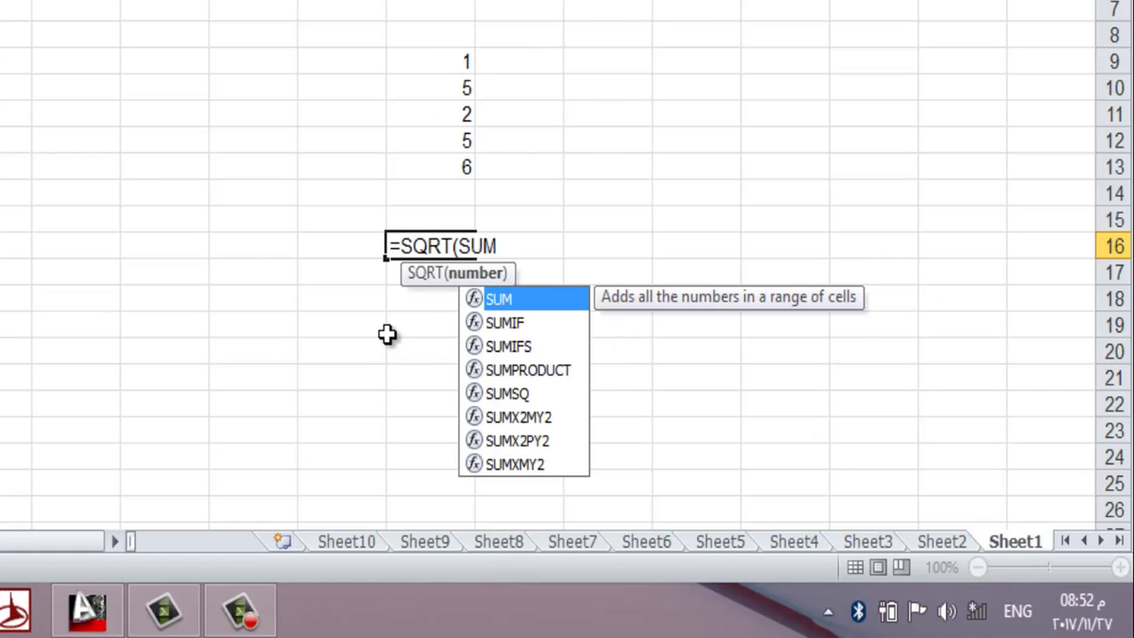
pyautogui.write('(')
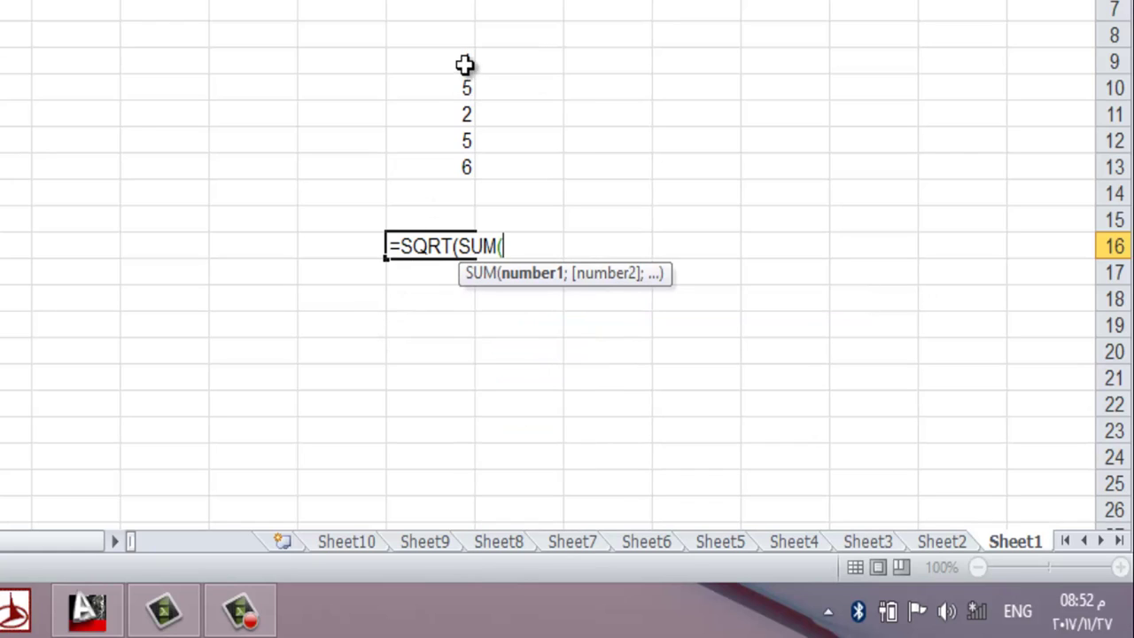
pyautogui.moveTo(466, 66); pyautogui.dragTo(445, 173)
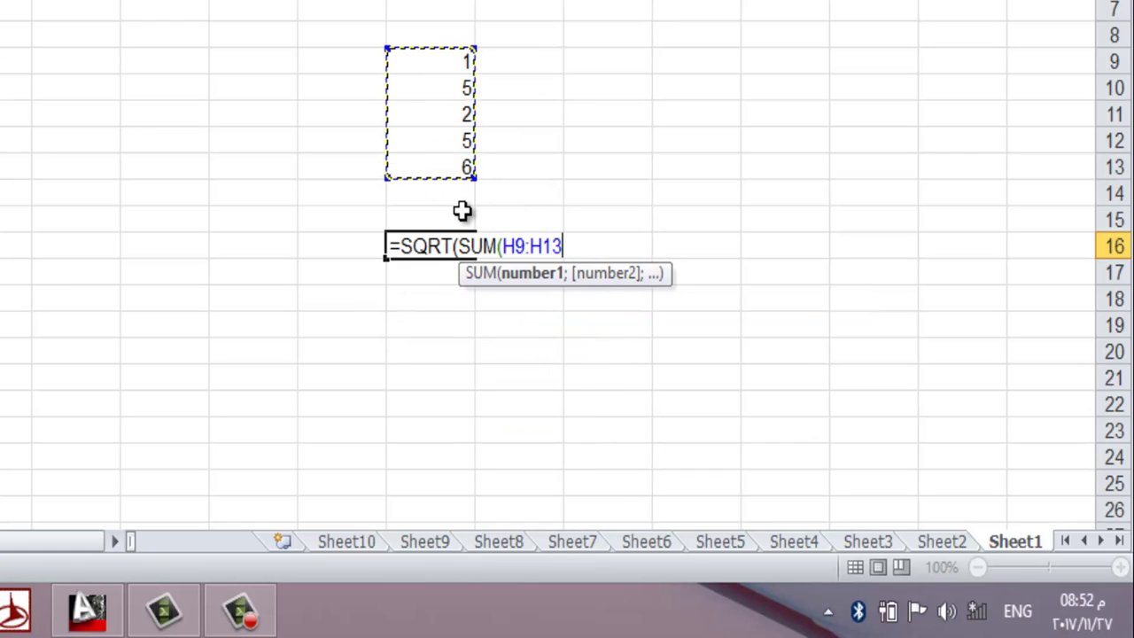
pyautogui.write(')')
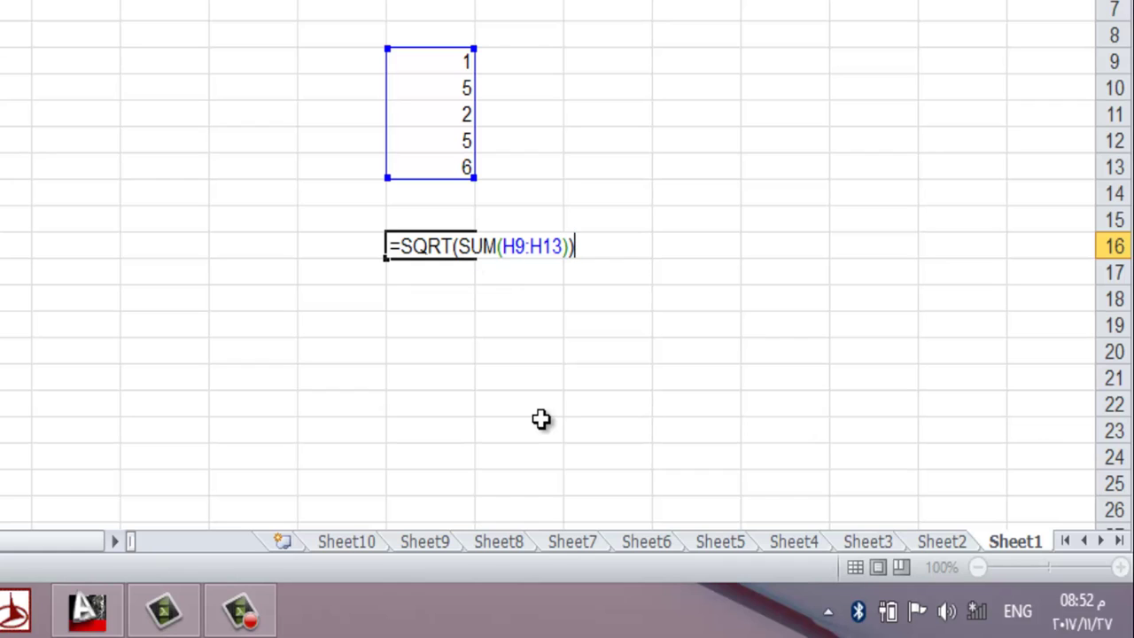
pyautogui.press('Return')
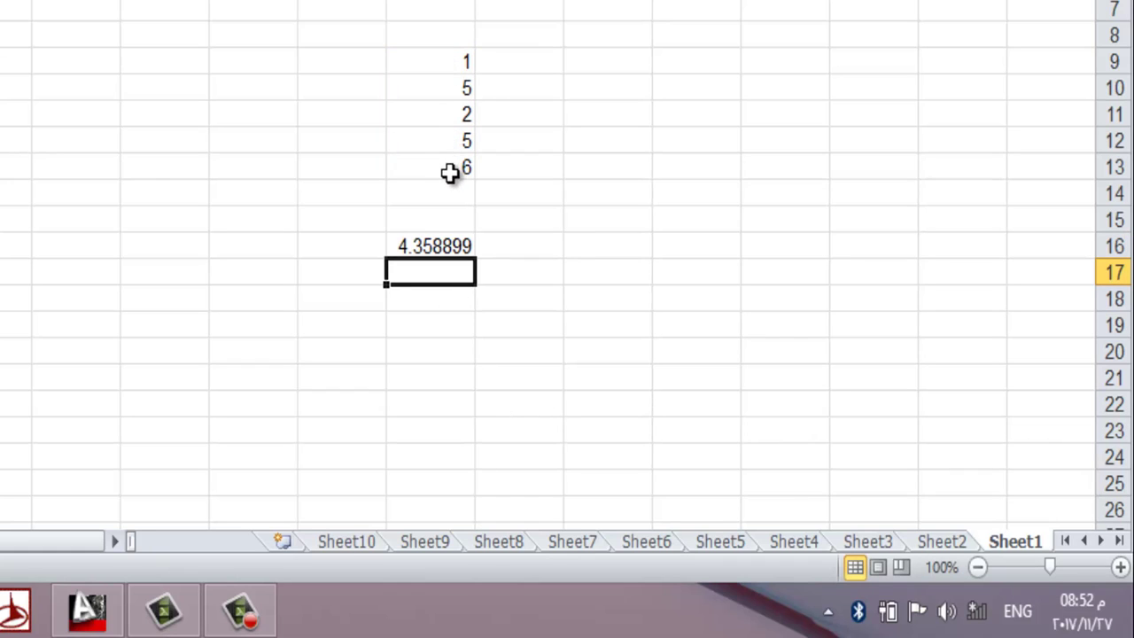
pyautogui.click(433, 245)
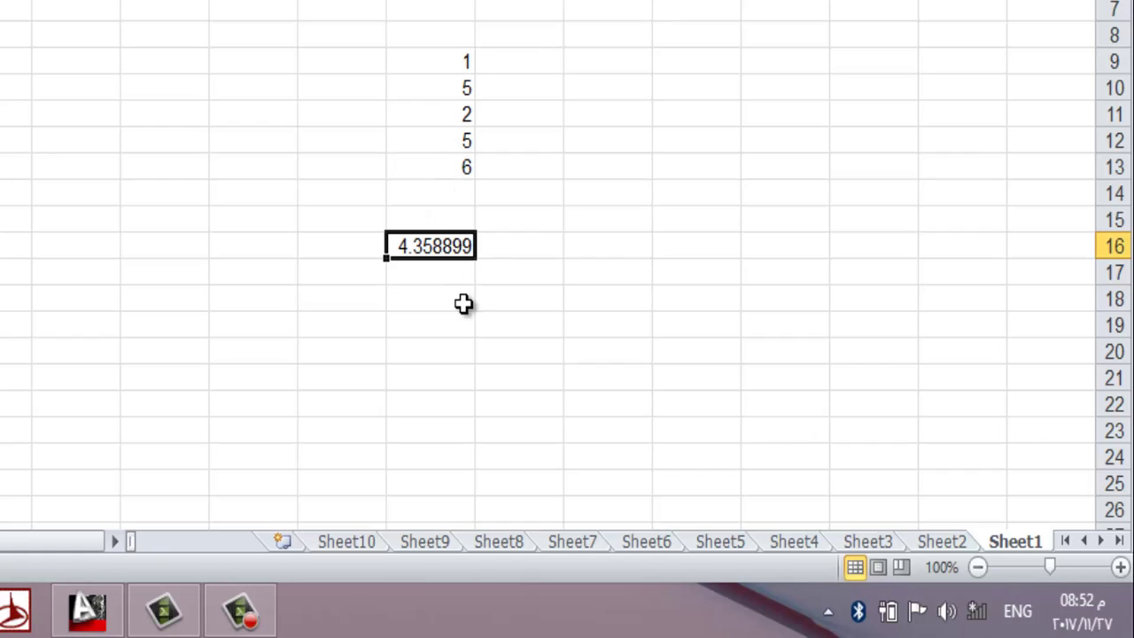
pyautogui.press('Delete')
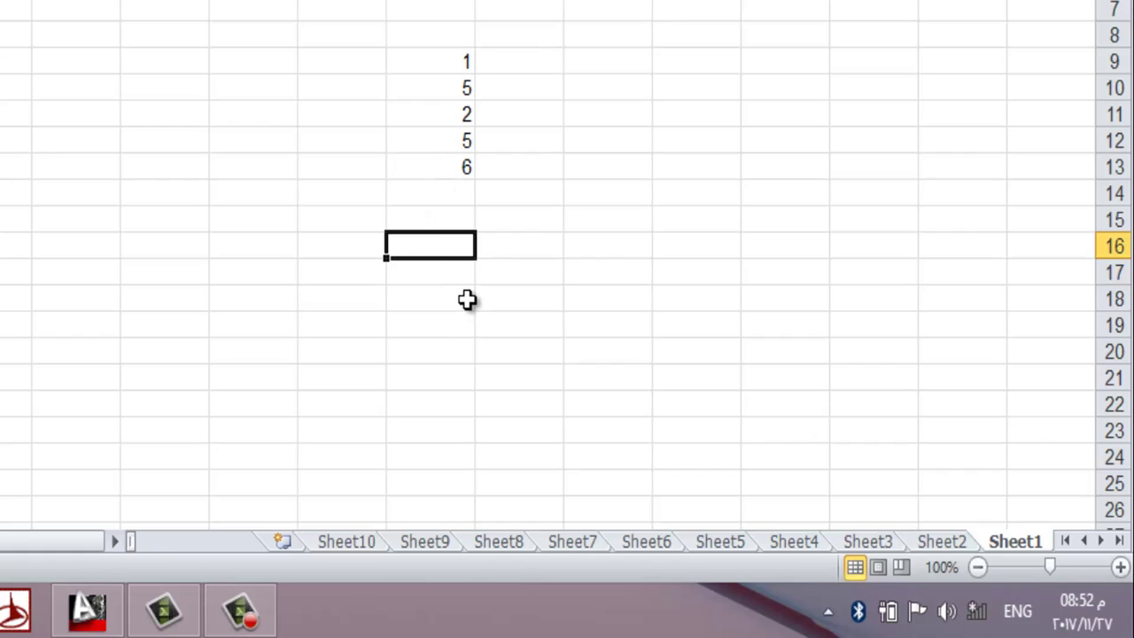
# Re-enter =SQRT(SUM(H9:H13)) in H16, fixing a mistyped function name, and reselect the result
pyautogui.write('=')
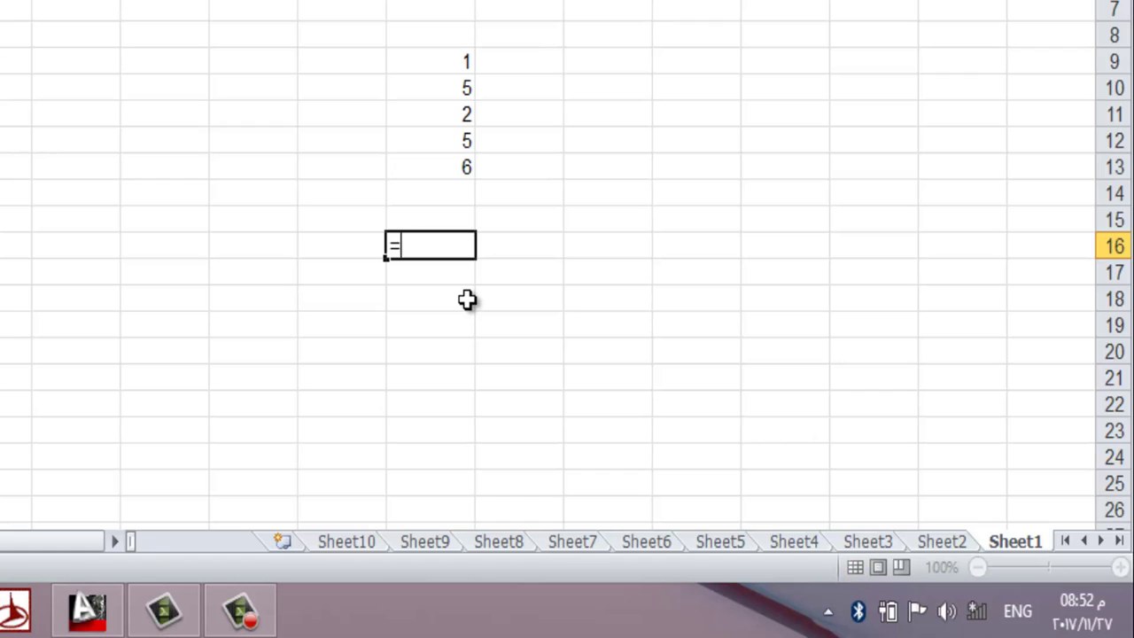
pyautogui.write('SQA')
pyautogui.press('BackSpace')
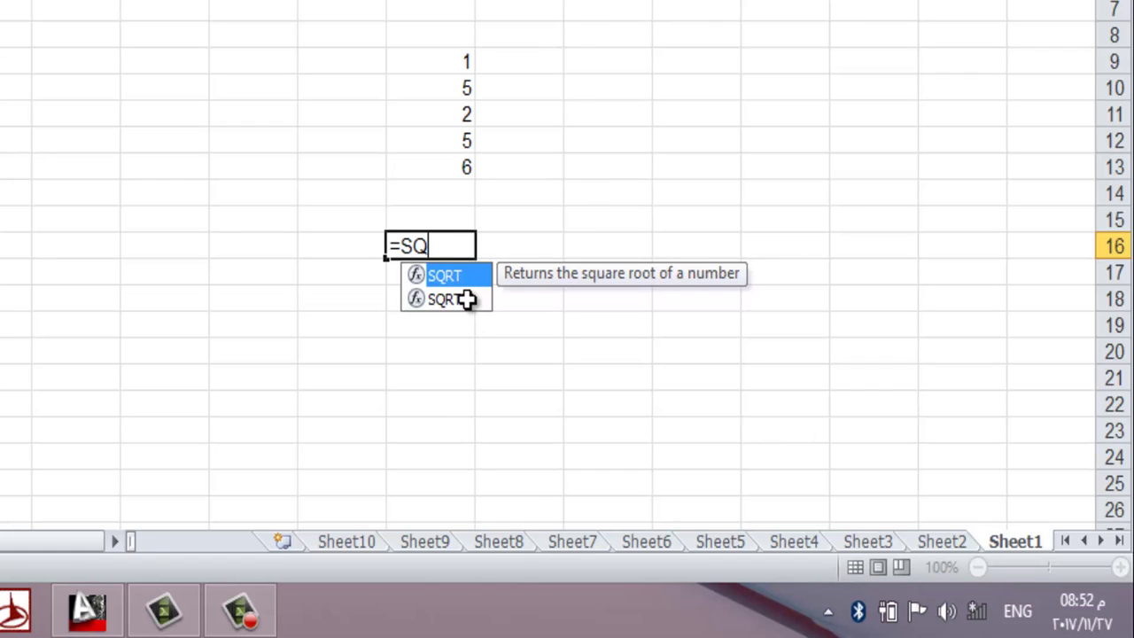
pyautogui.press('Tab')
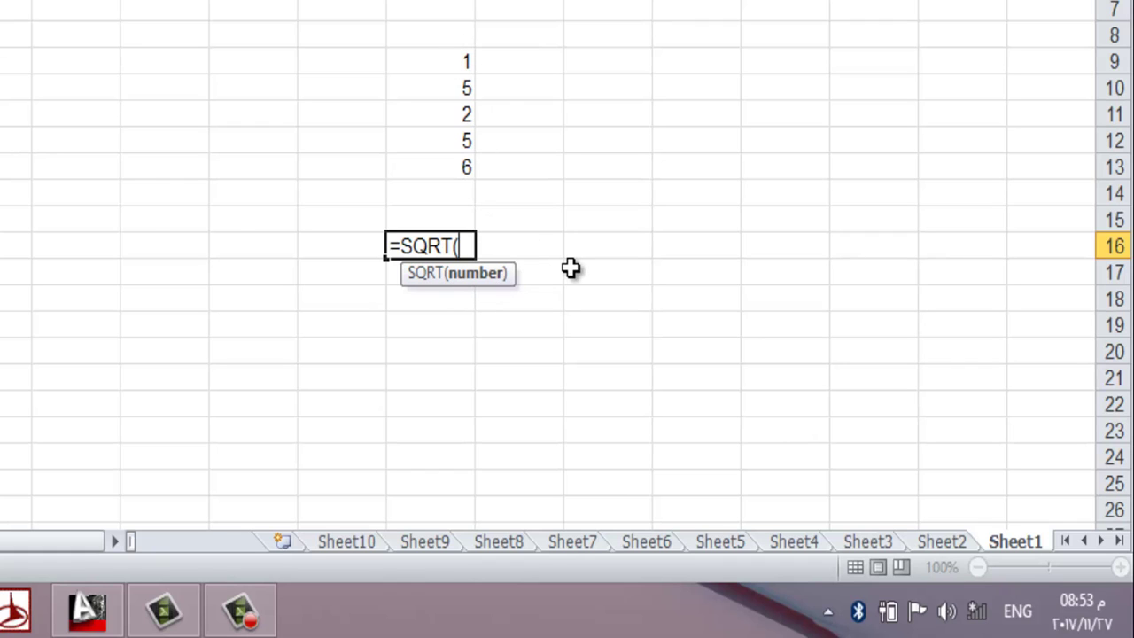
pyautogui.write('SU')
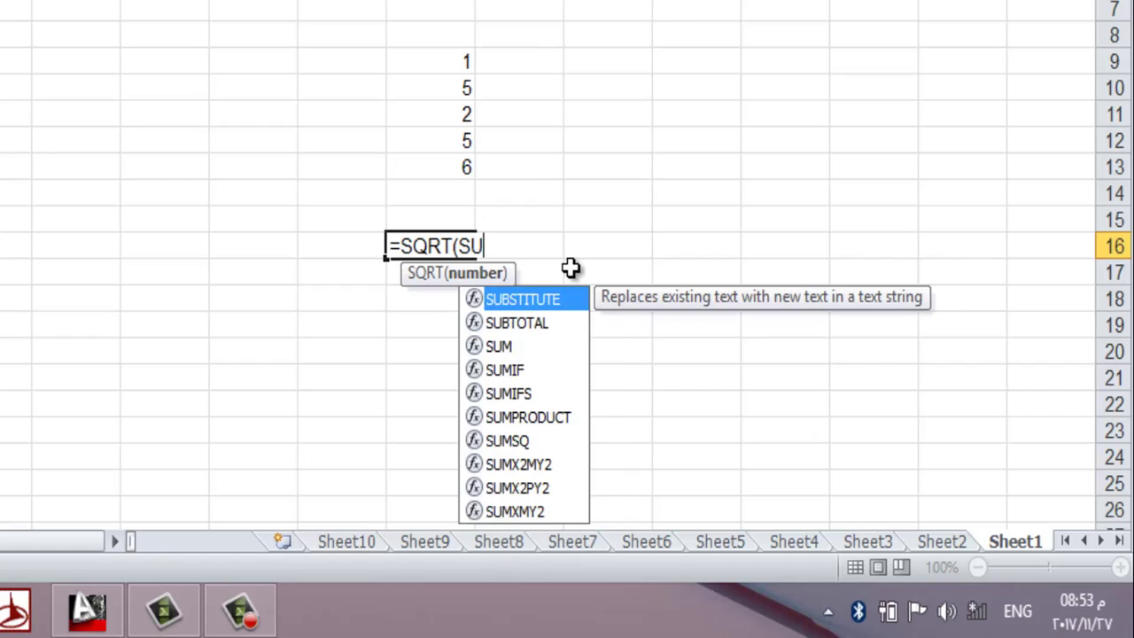
pyautogui.write('M(')
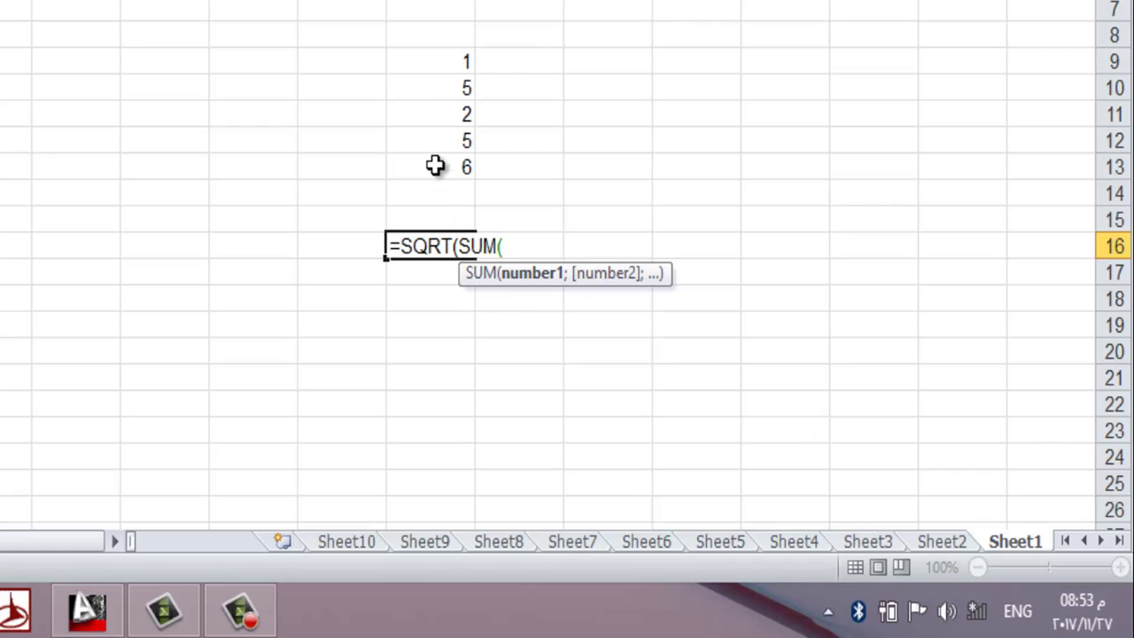
pyautogui.moveTo(440, 68); pyautogui.dragTo(443, 159)
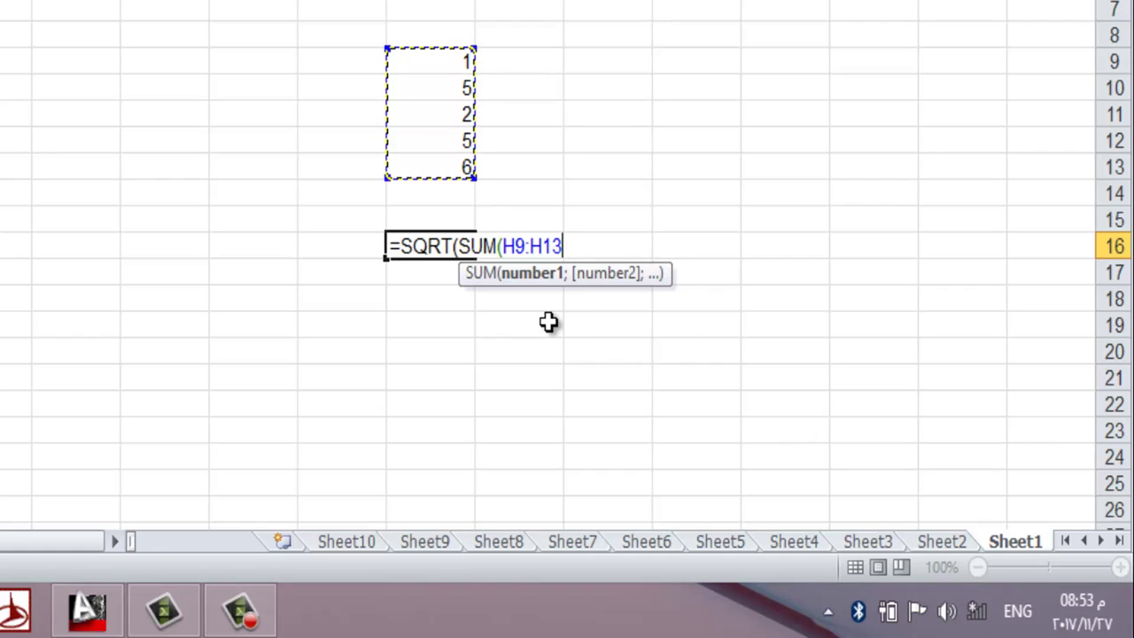
pyautogui.write(')')
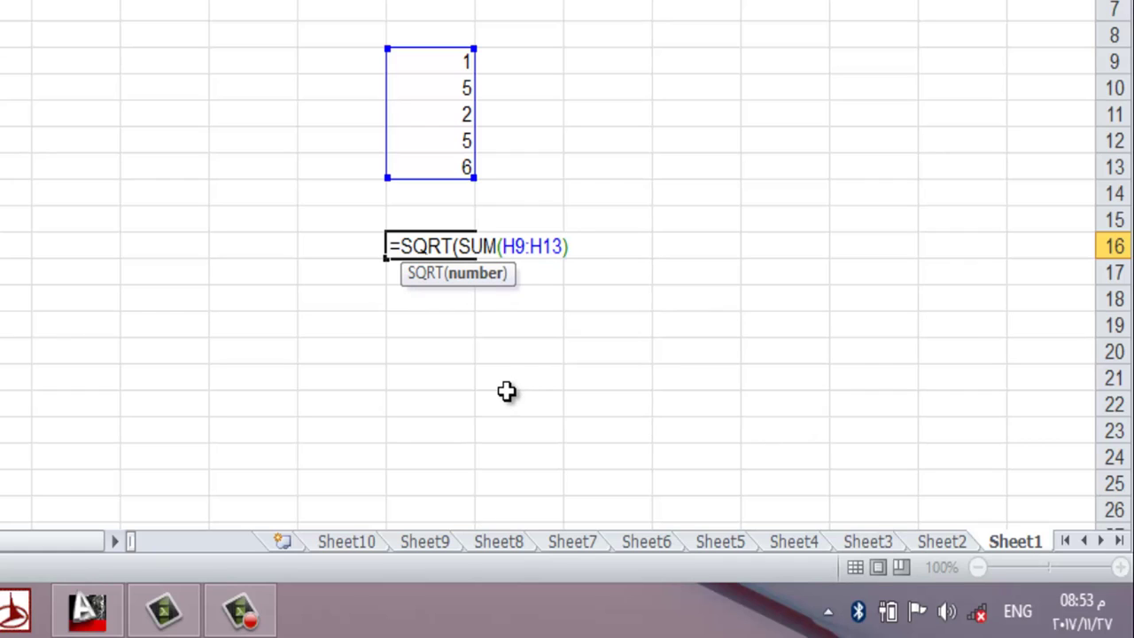
pyautogui.press('Right')
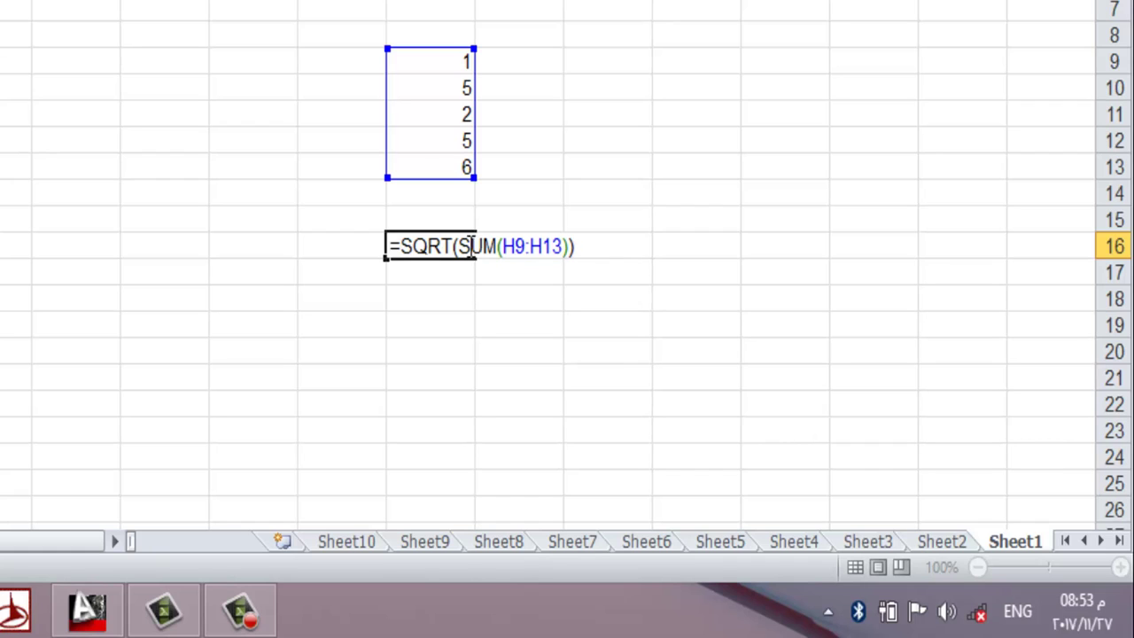
pyautogui.press('Return')
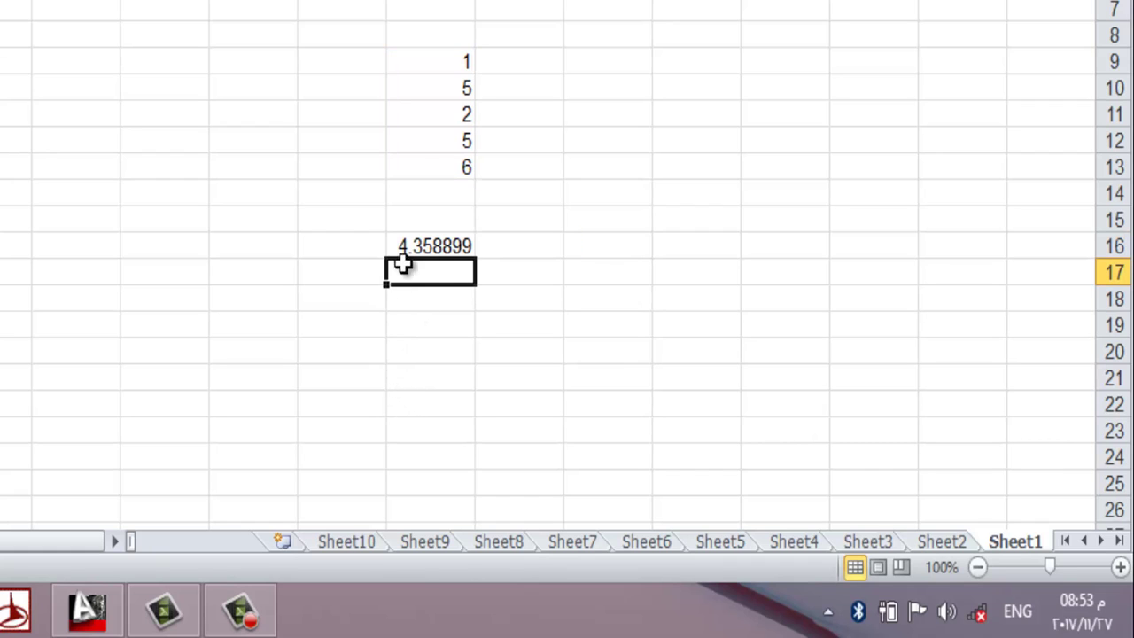
pyautogui.click(415, 246)
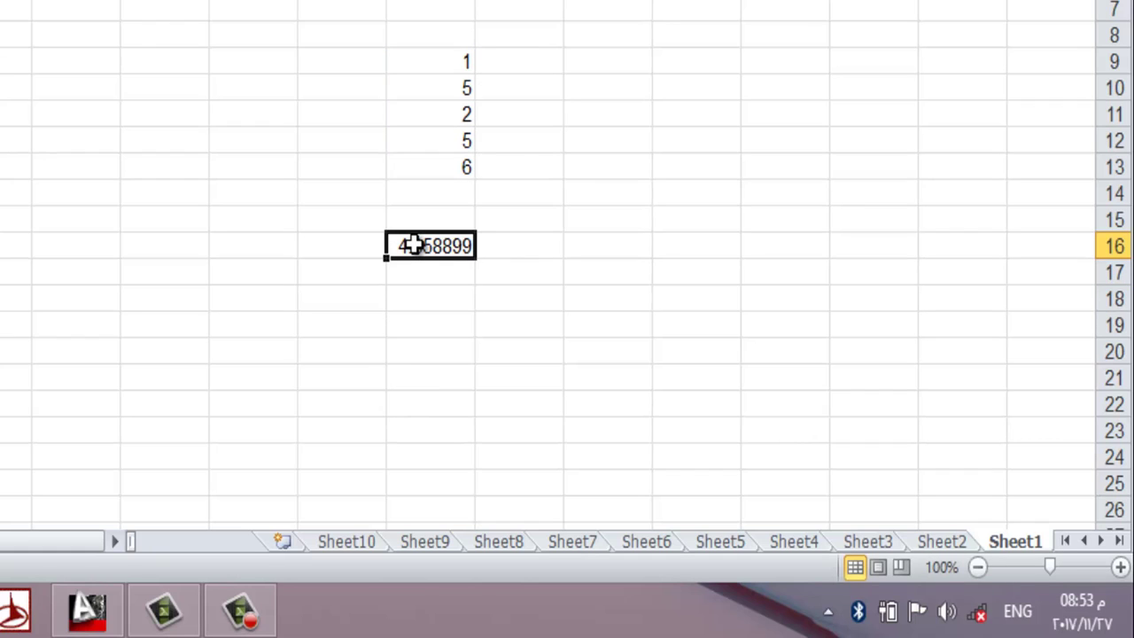
# Delete the =SQRT(SUM(H9:H13)) result of 4.358899 from H16
pyautogui.press('Delete')
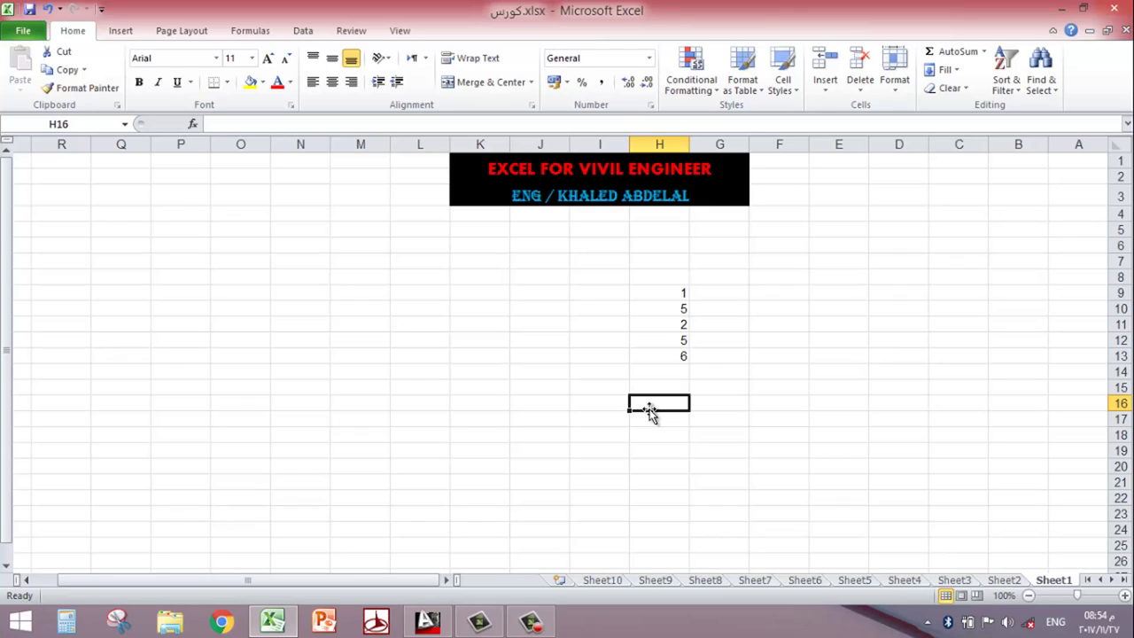
pyautogui.click(428, 621)
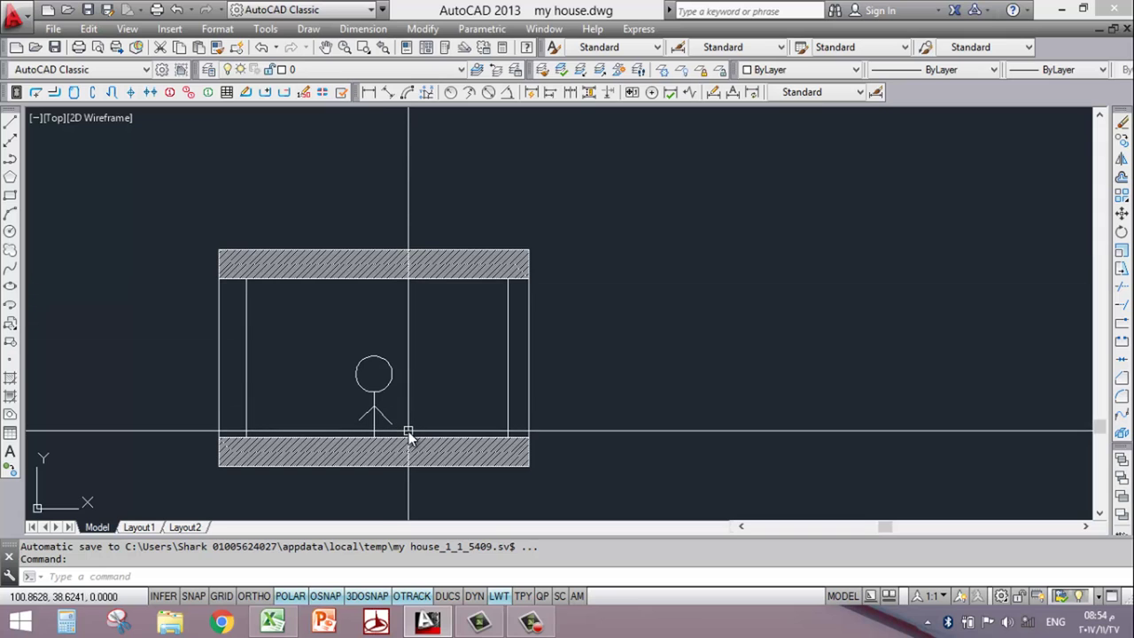
pyautogui.click(1062, 11)
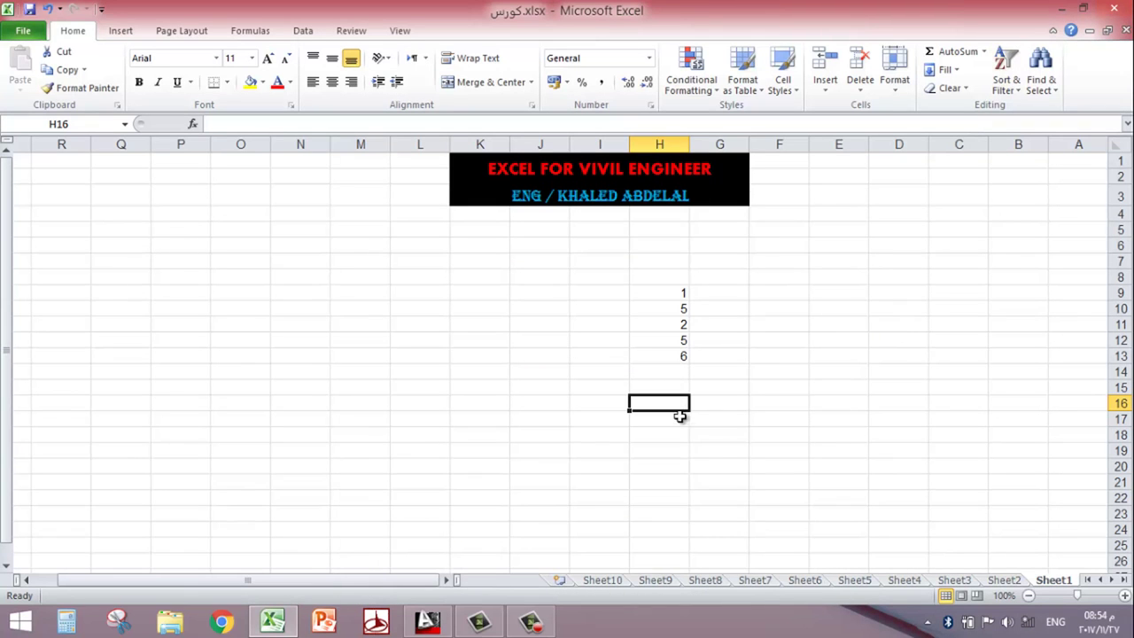
# Enter the sample value 2.3 in cell F16
pyautogui.click(761, 400)
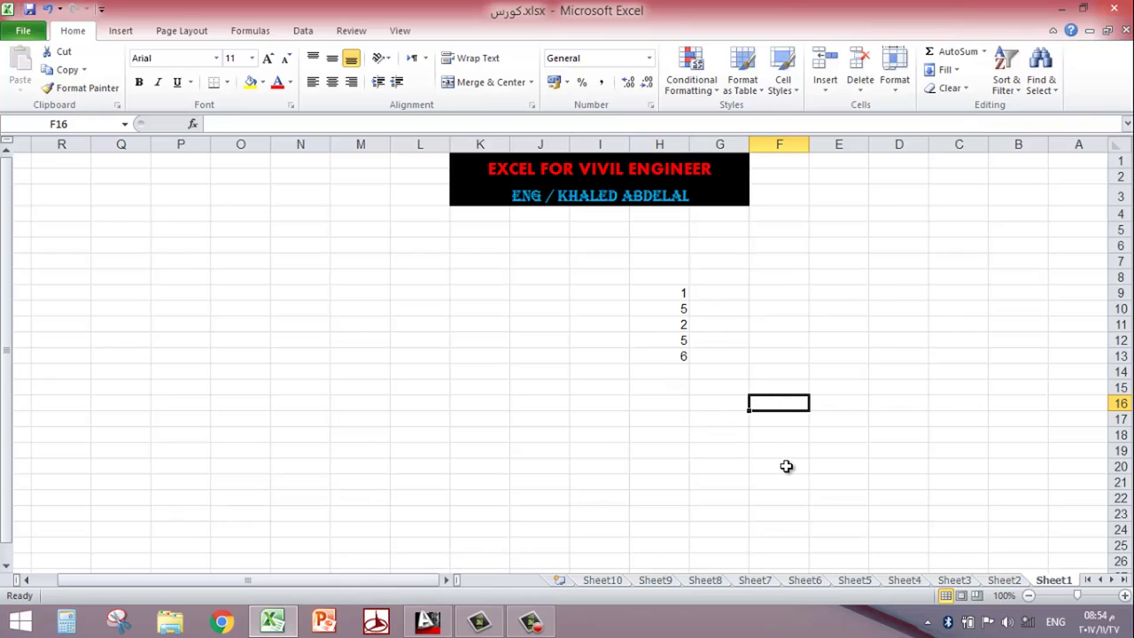
pyautogui.write('2.3')
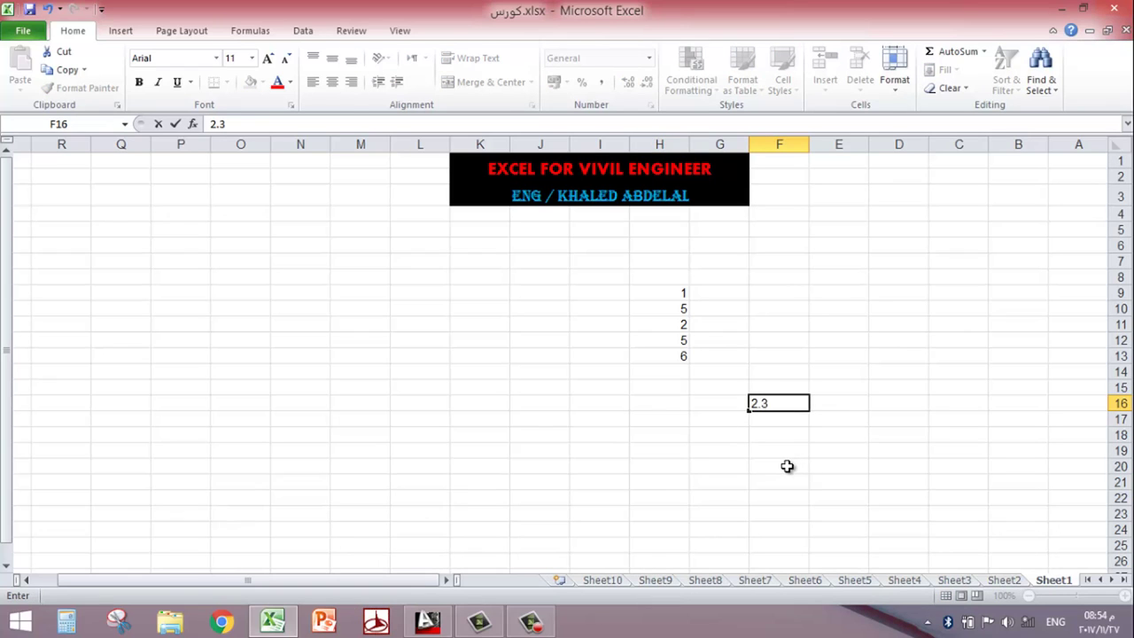
pyautogui.click(787, 466)
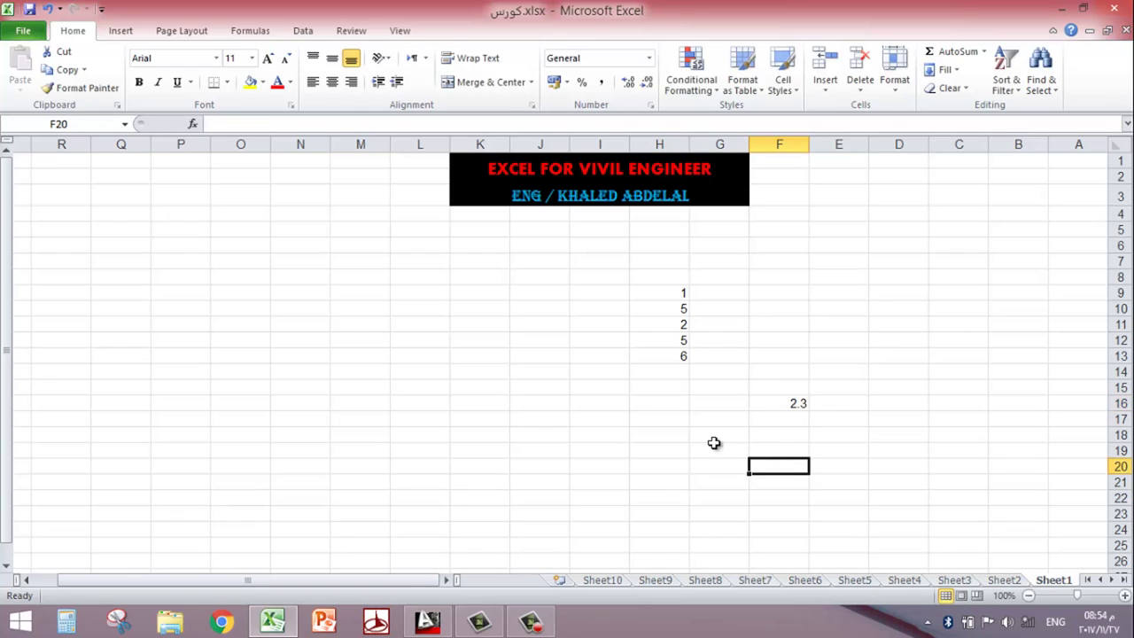
pyautogui.click(777, 406)
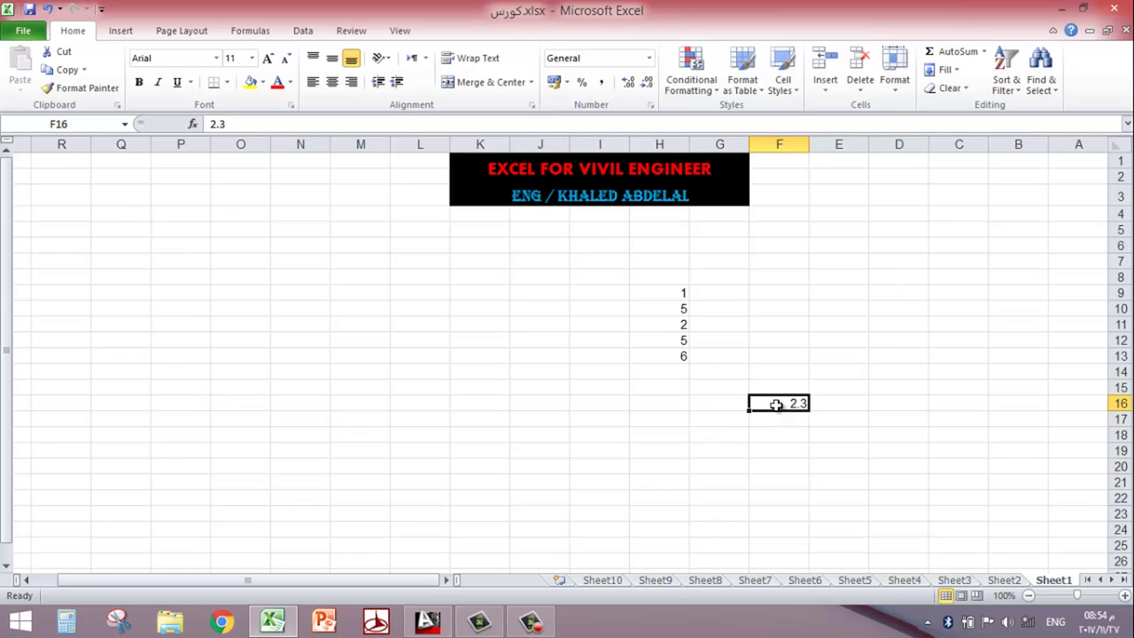
pyautogui.click(784, 434)
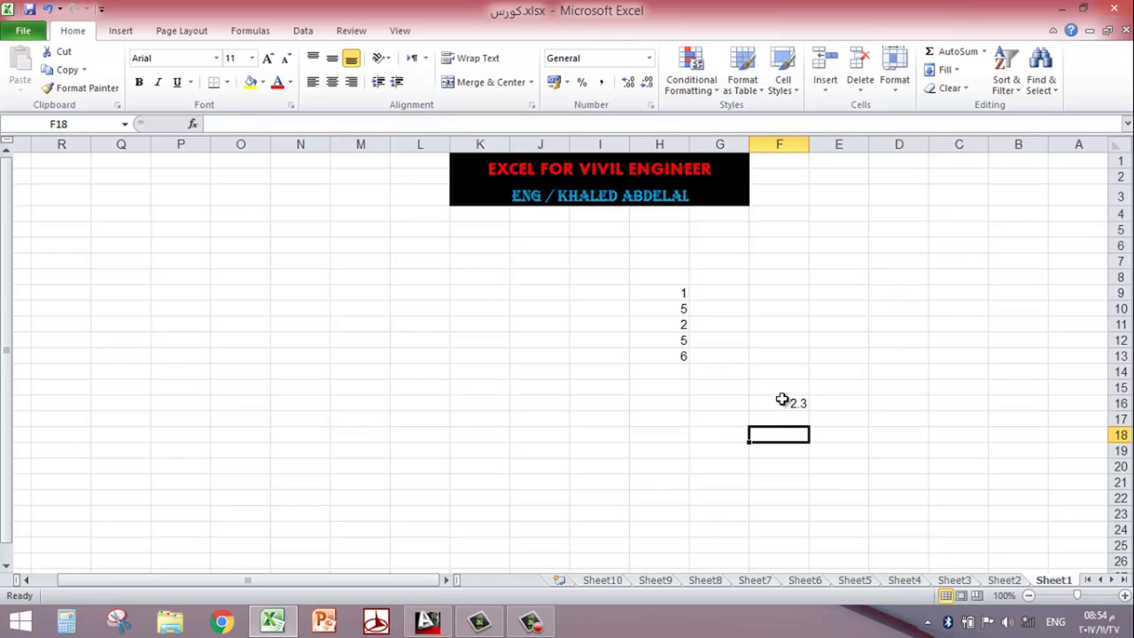
pyautogui.click(781, 399)
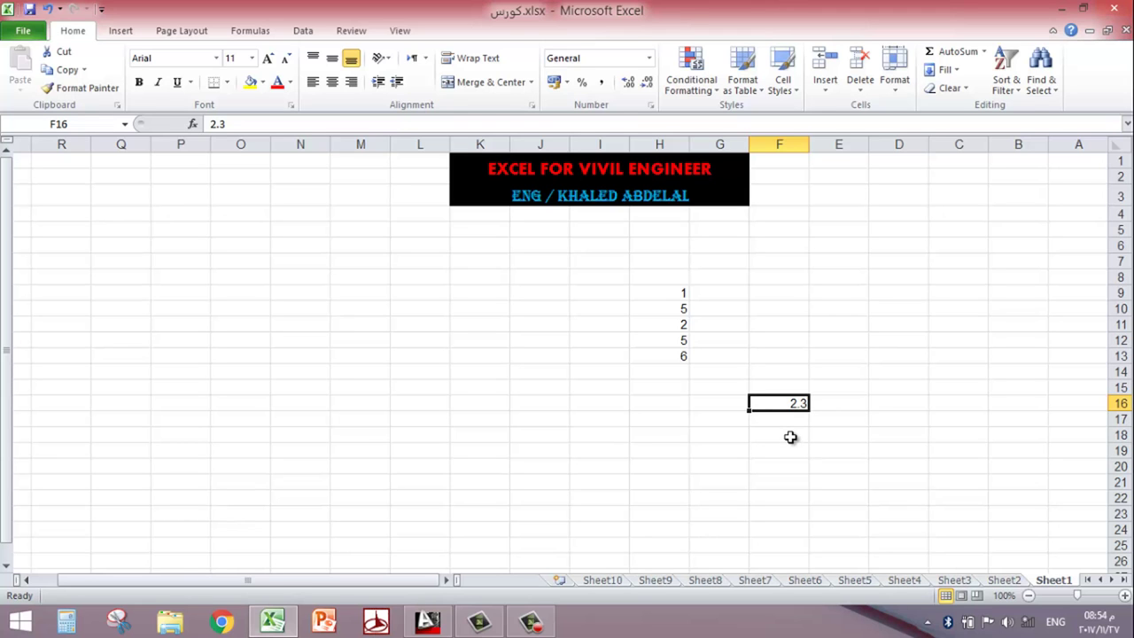
# In F18, enter =CEILING(F16;1) to round 2.3 up to 3
pyautogui.click(790, 437)
pyautogui.write('=')
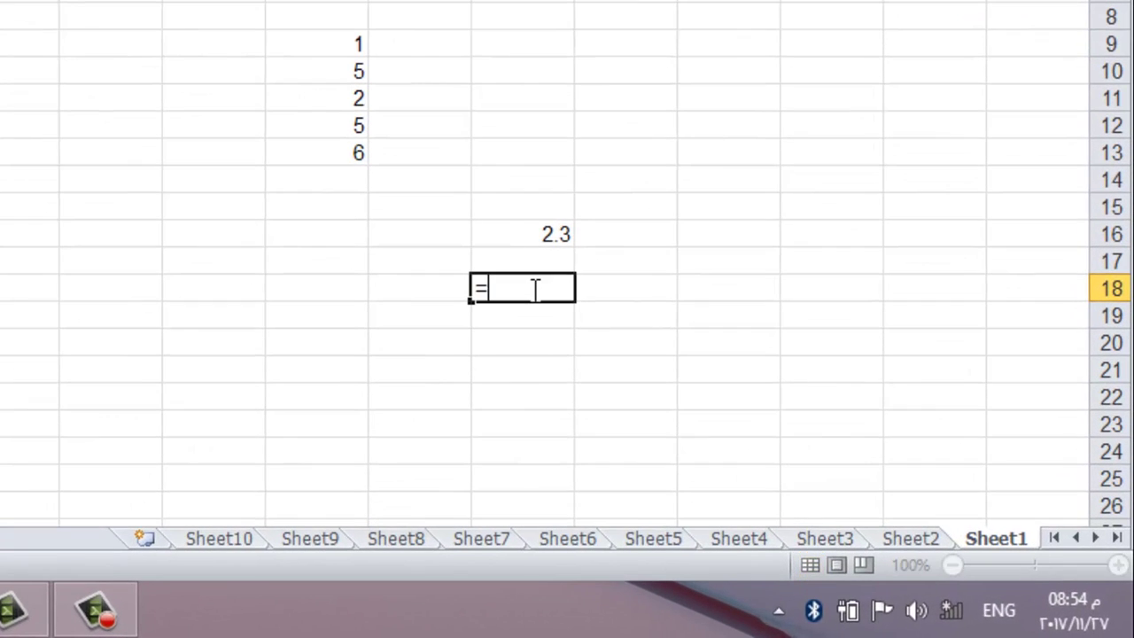
pyautogui.write('C')
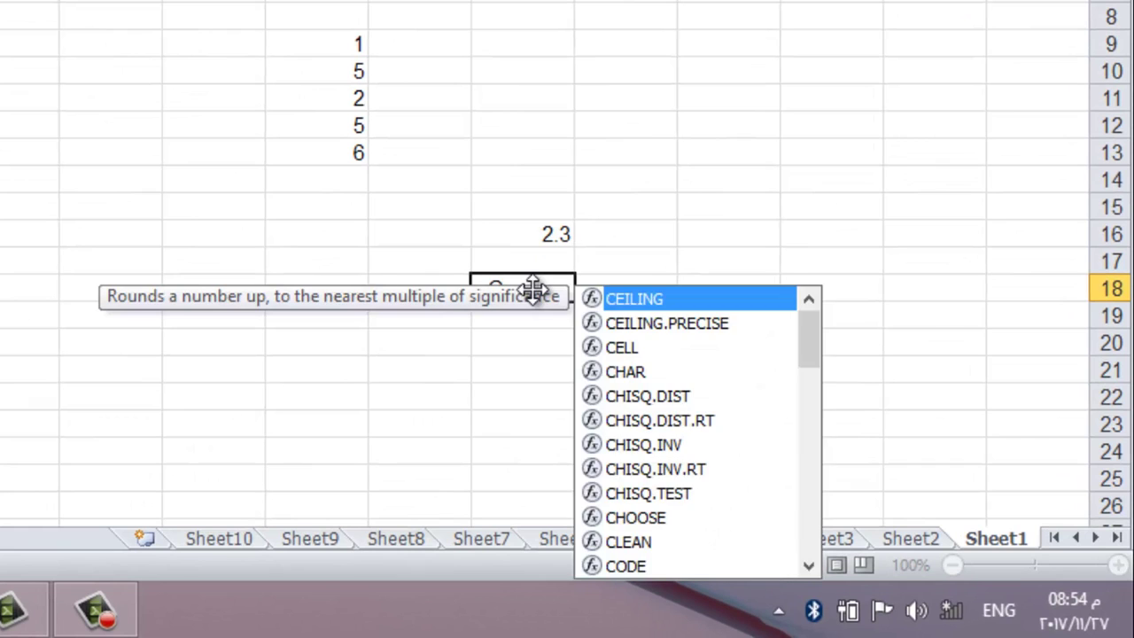
pyautogui.write('EI')
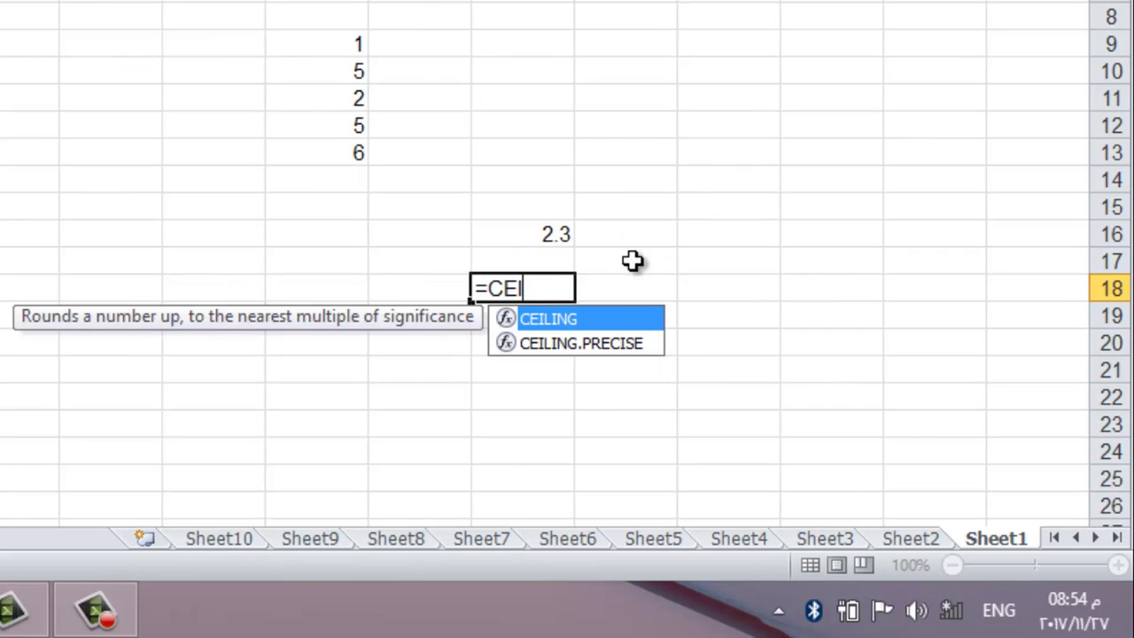
pyautogui.doubleClick(549, 318)
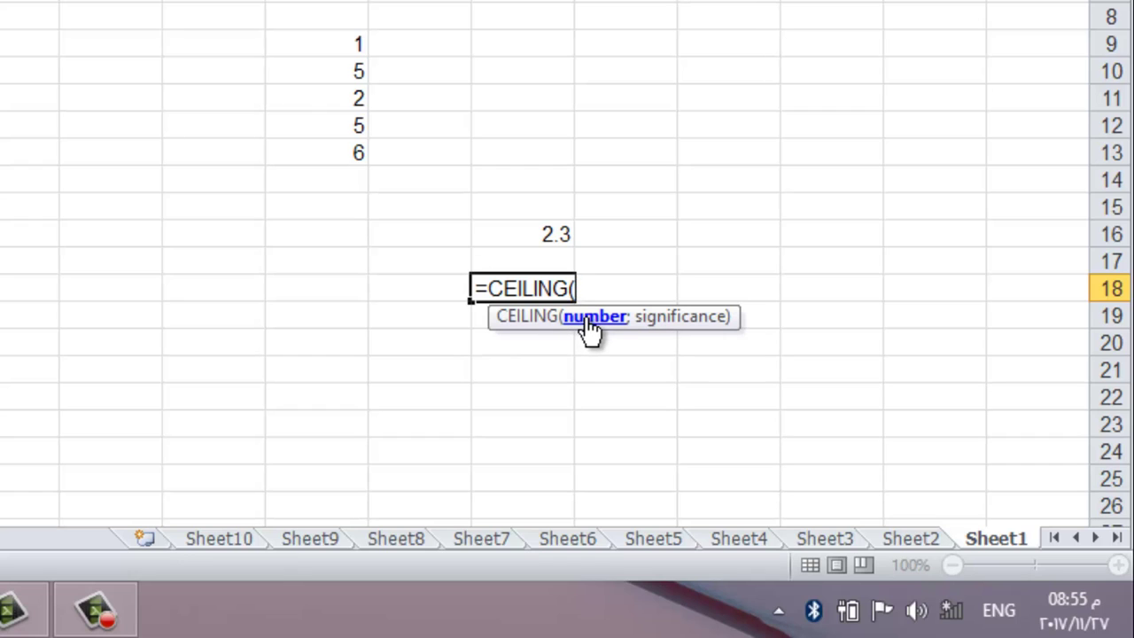
pyautogui.click(539, 229)
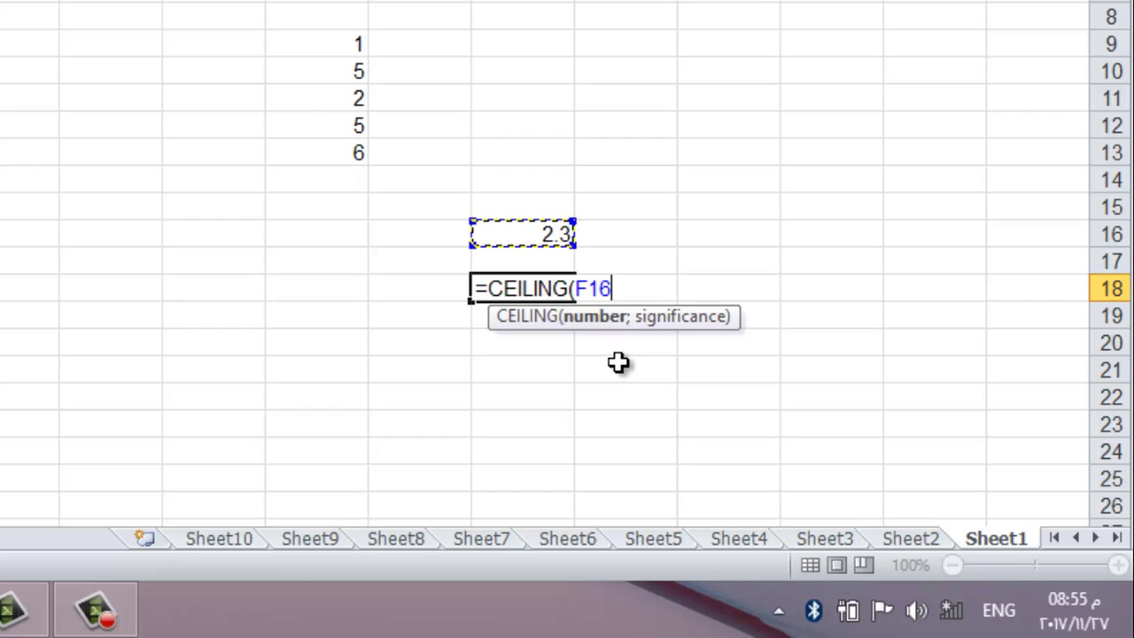
pyautogui.write(';1')
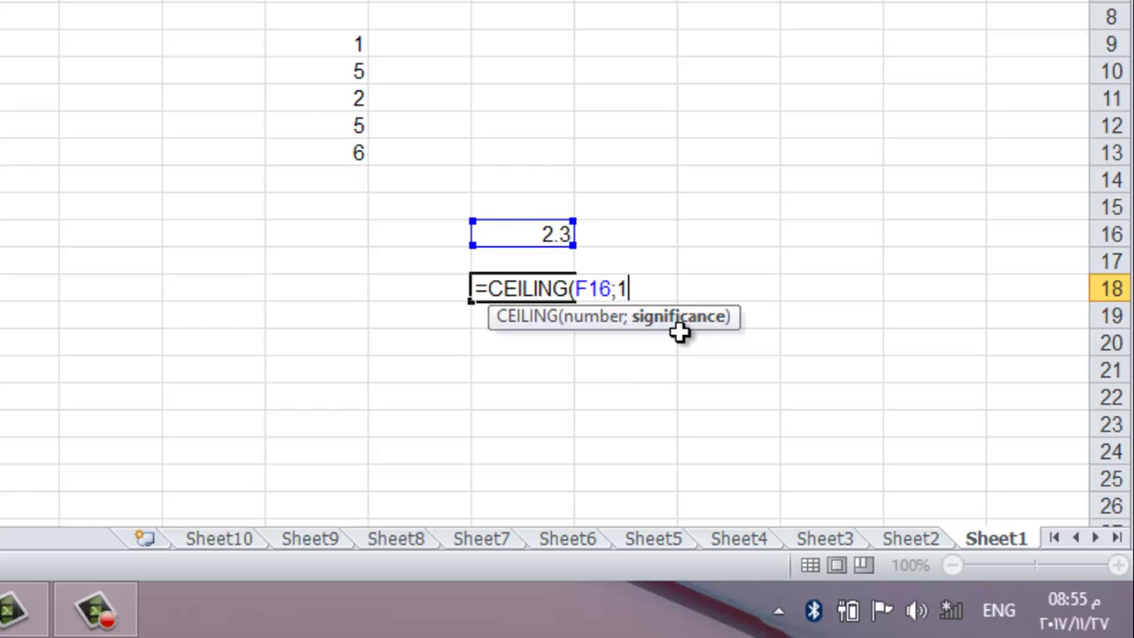
pyautogui.press('Return')
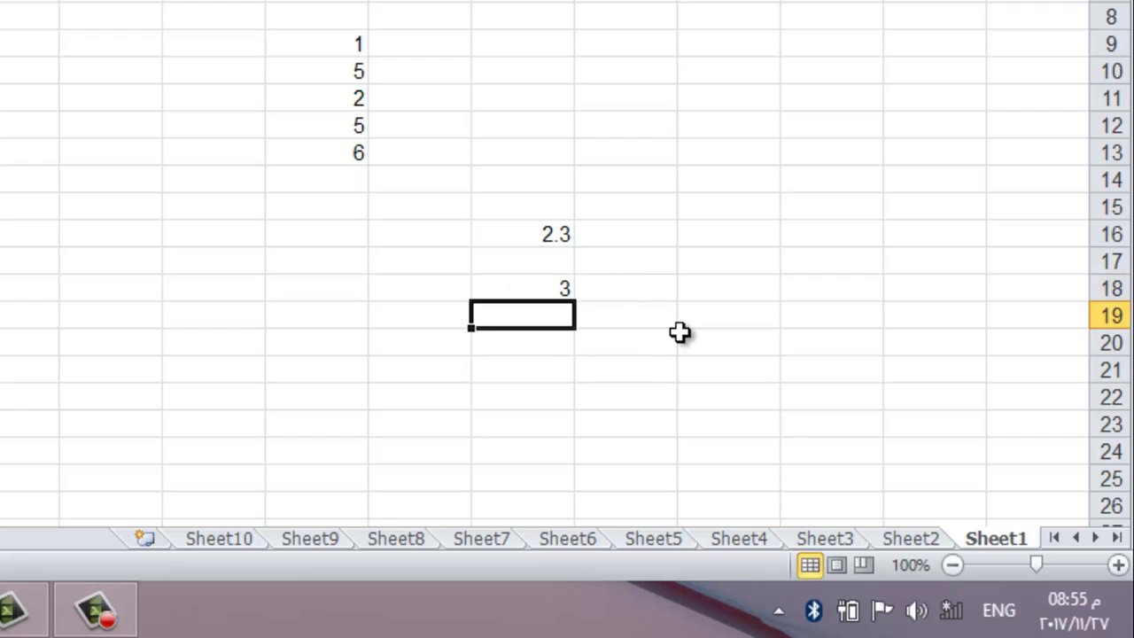
# Change the CEILING significance in F18 from 1 to .5, so it shows 2.5
pyautogui.click(519, 233)
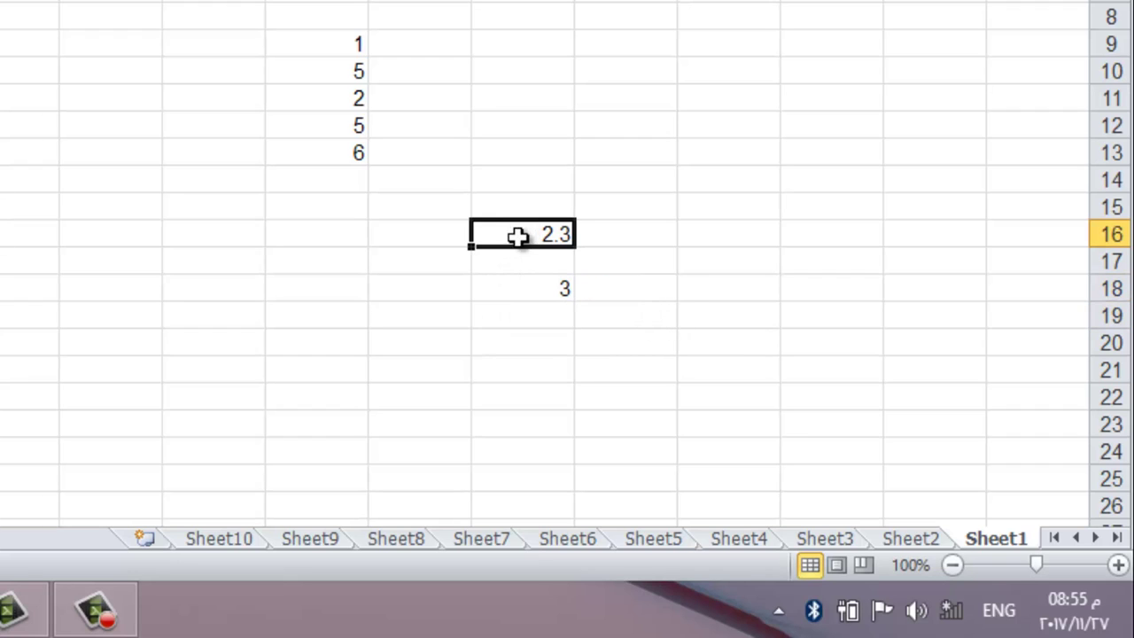
pyautogui.click(526, 289)
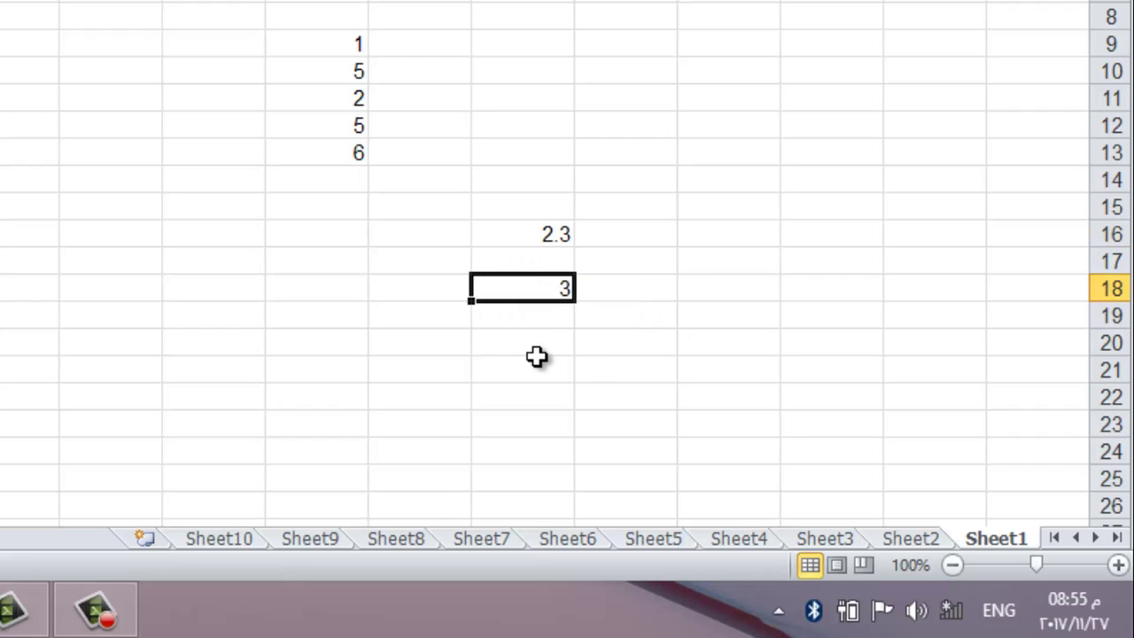
pyautogui.doubleClick(530, 289)
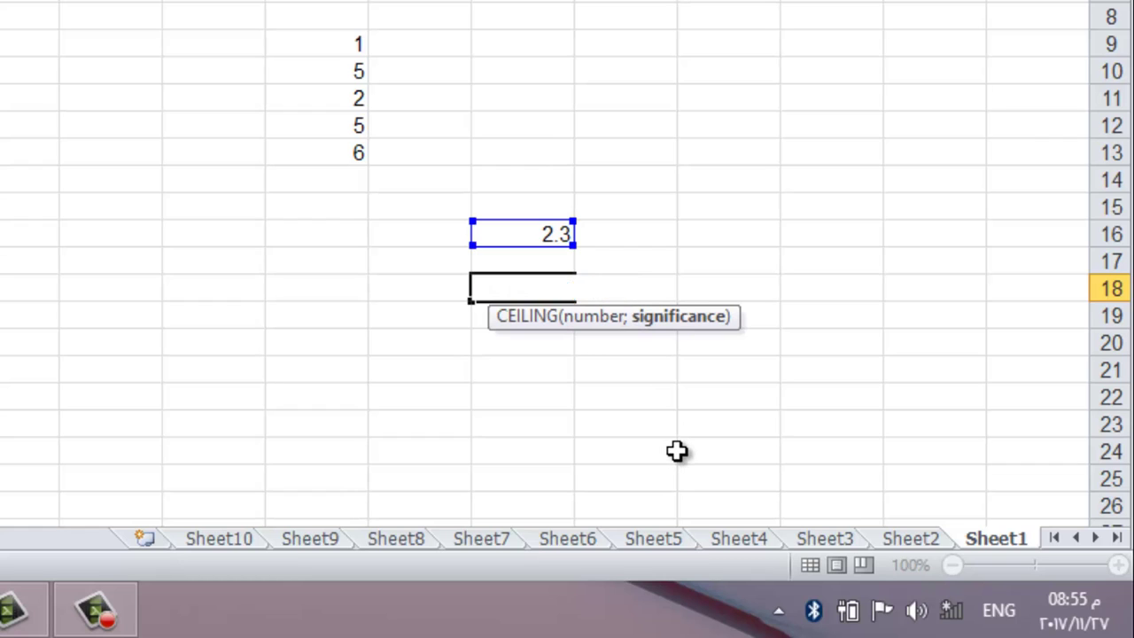
pyautogui.write('.5')
pyautogui.press('Return')
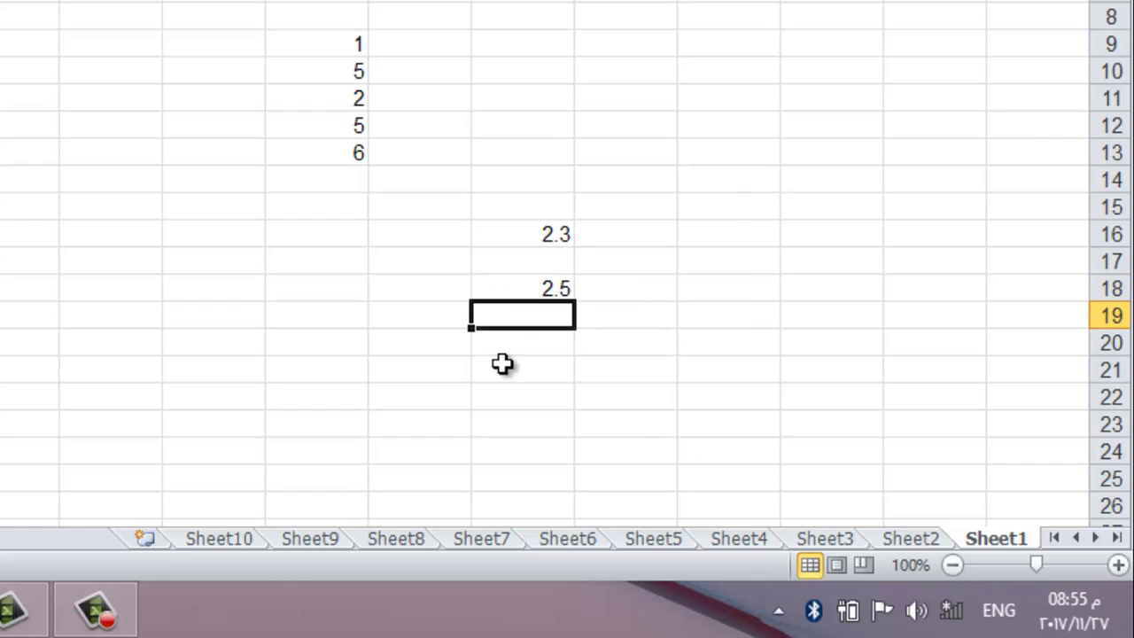
pyautogui.click(540, 288)
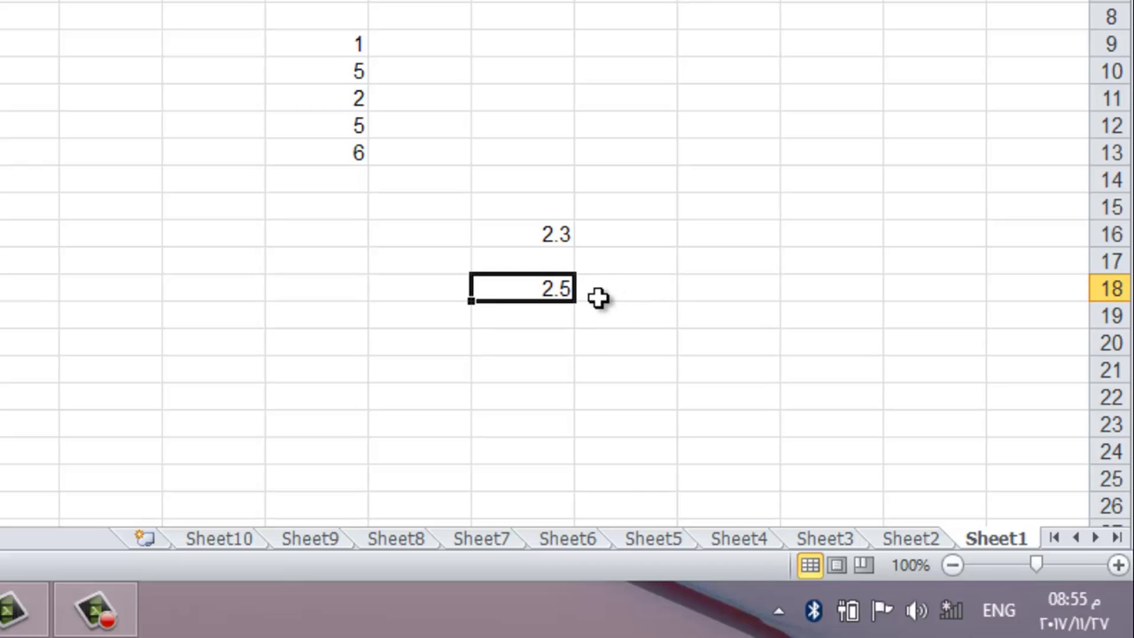
pyautogui.click(535, 233)
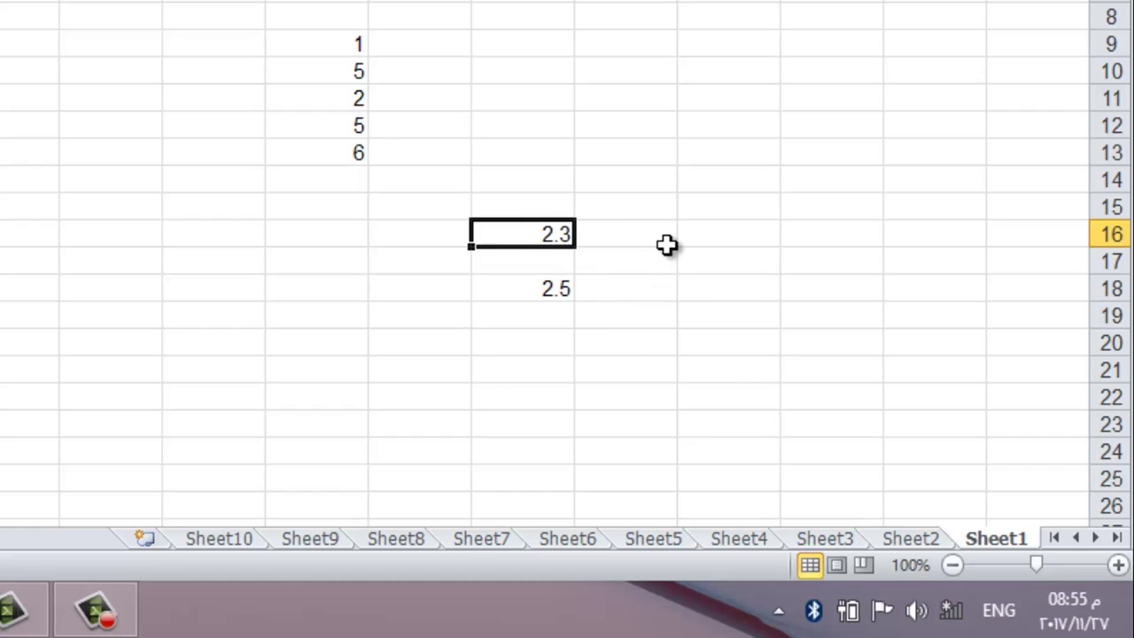
pyautogui.click(699, 241)
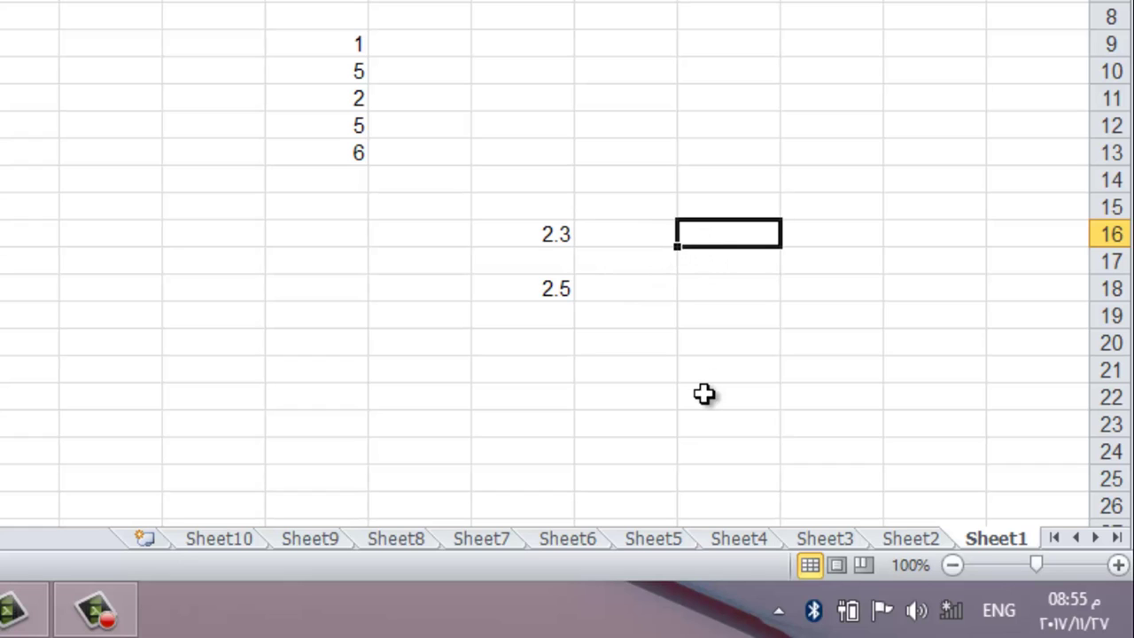
# Enter =FLOOR(F16;1) in H16, rounding 2.3 down to 2
pyautogui.write('=F')
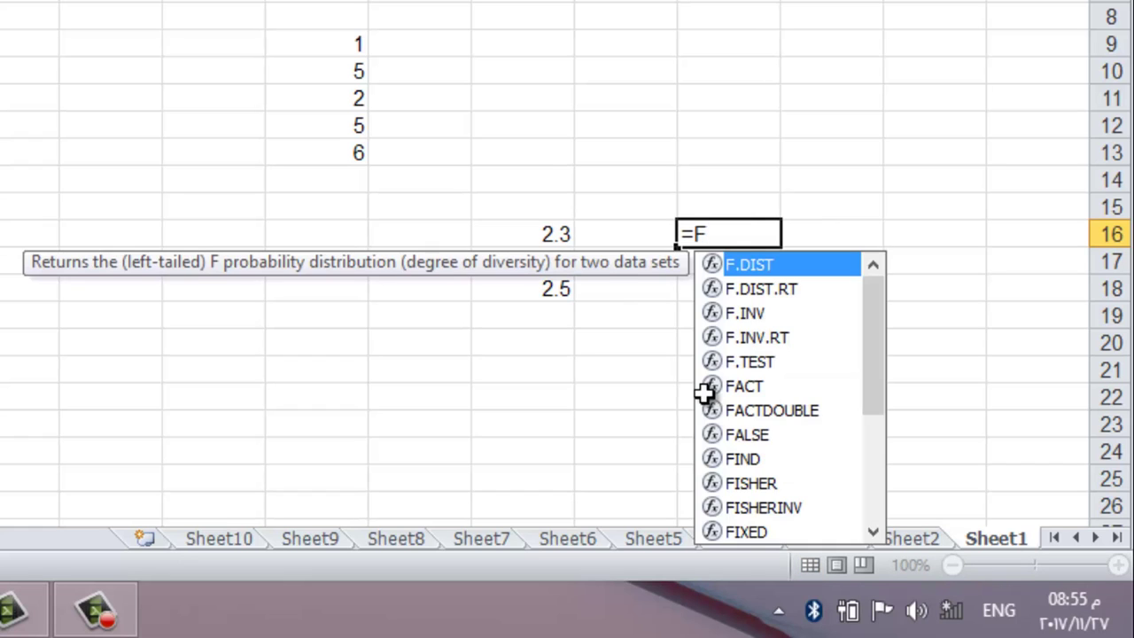
pyautogui.write('LOOR')
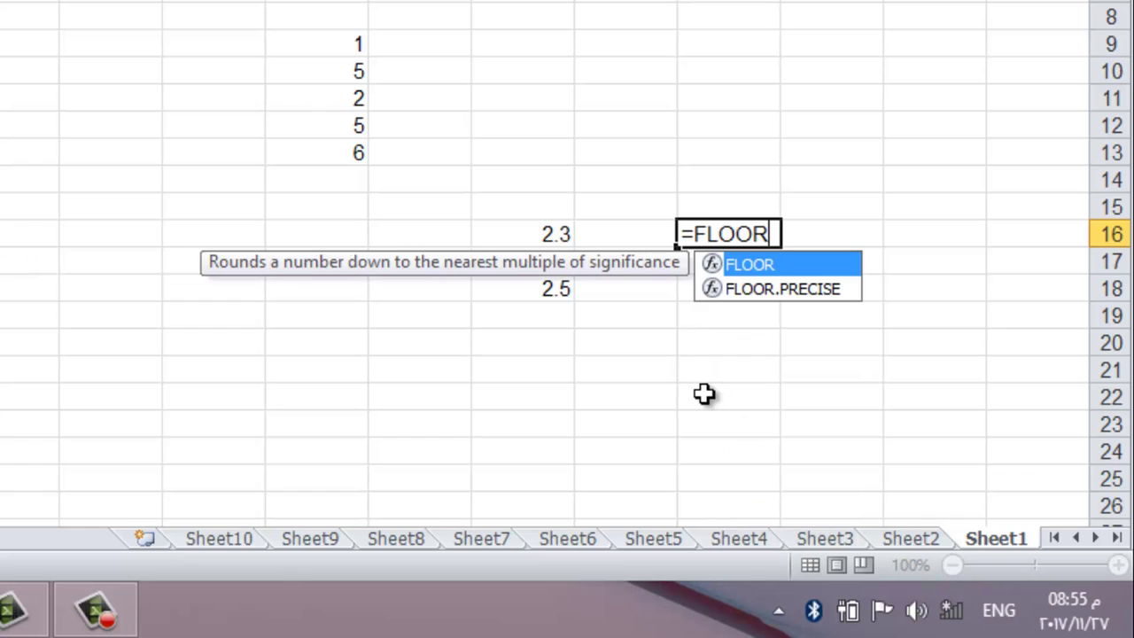
pyautogui.write('(')
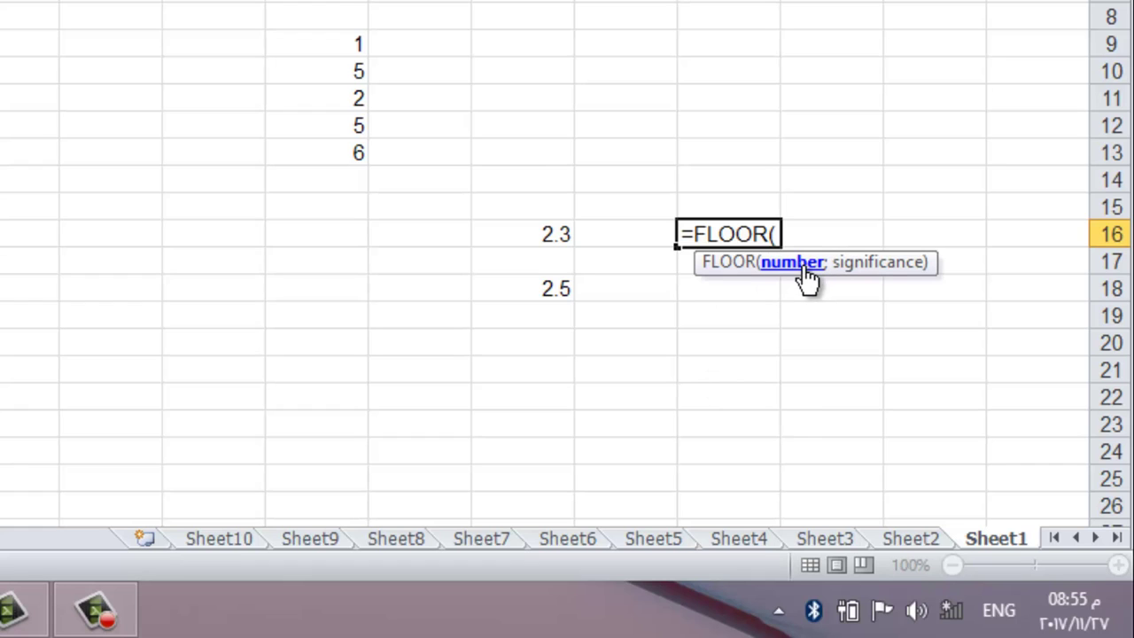
pyautogui.click(542, 234)
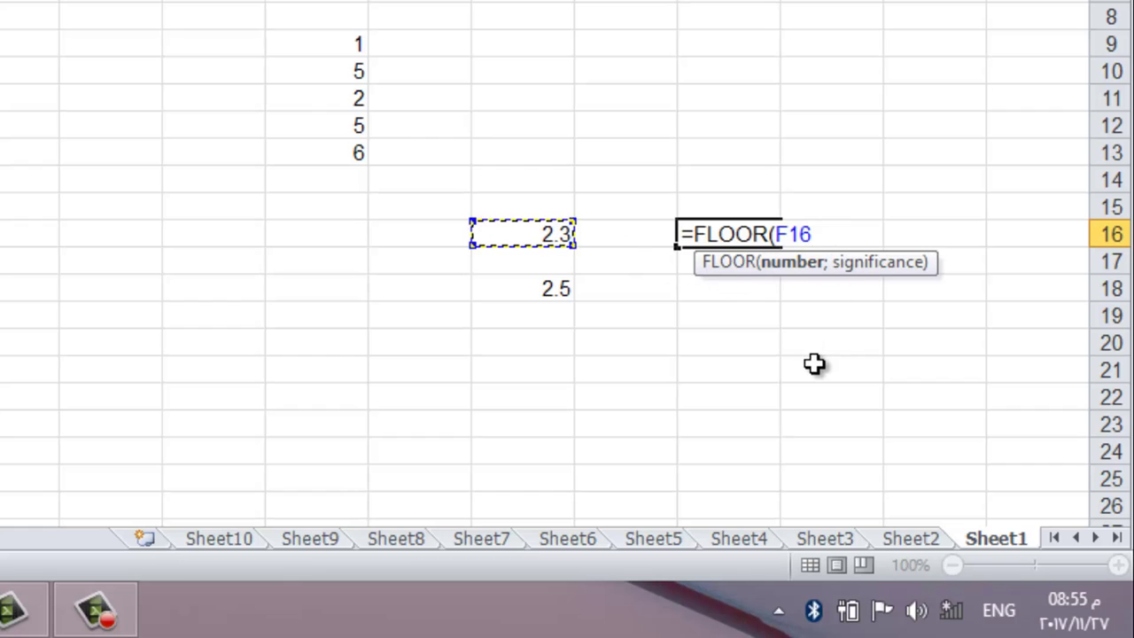
pyautogui.write(';1')
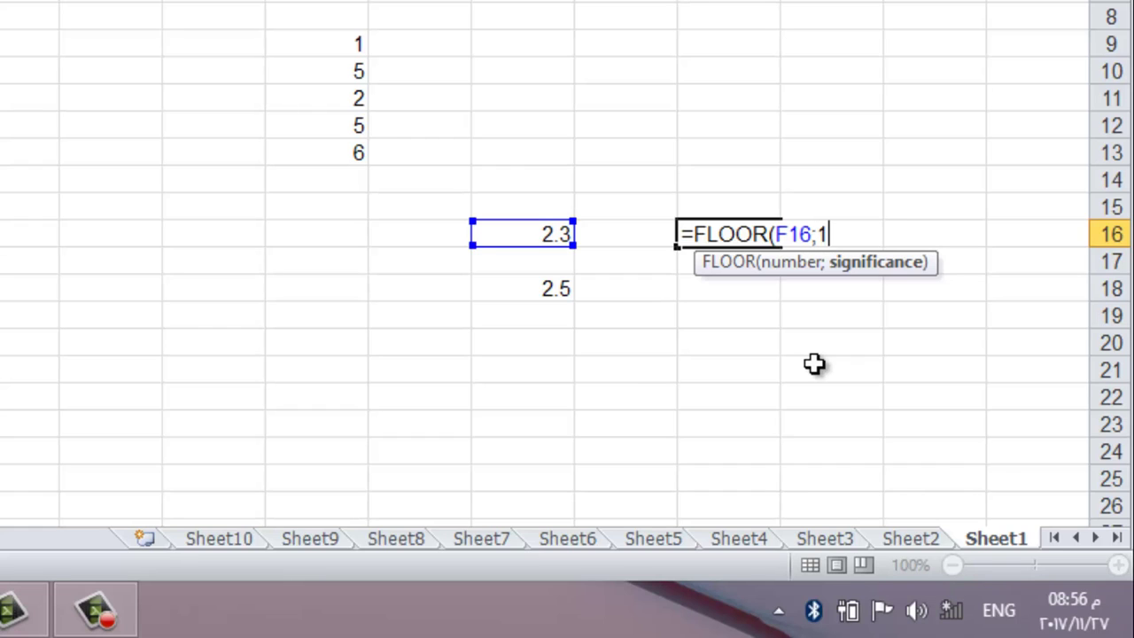
pyautogui.press('Return')
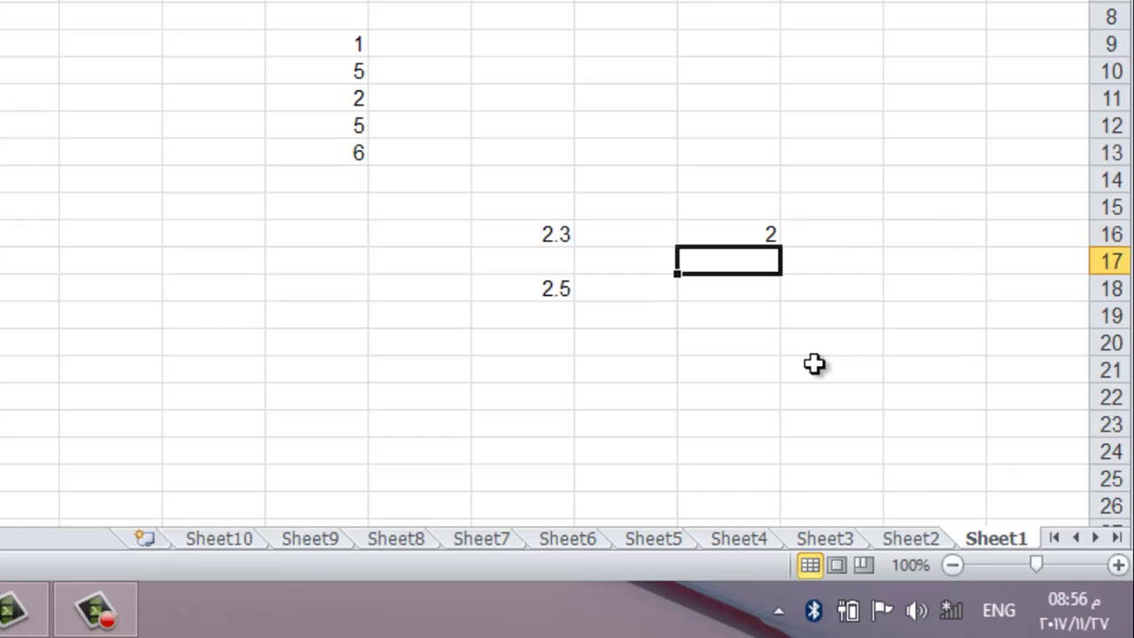
pyautogui.click(721, 234)
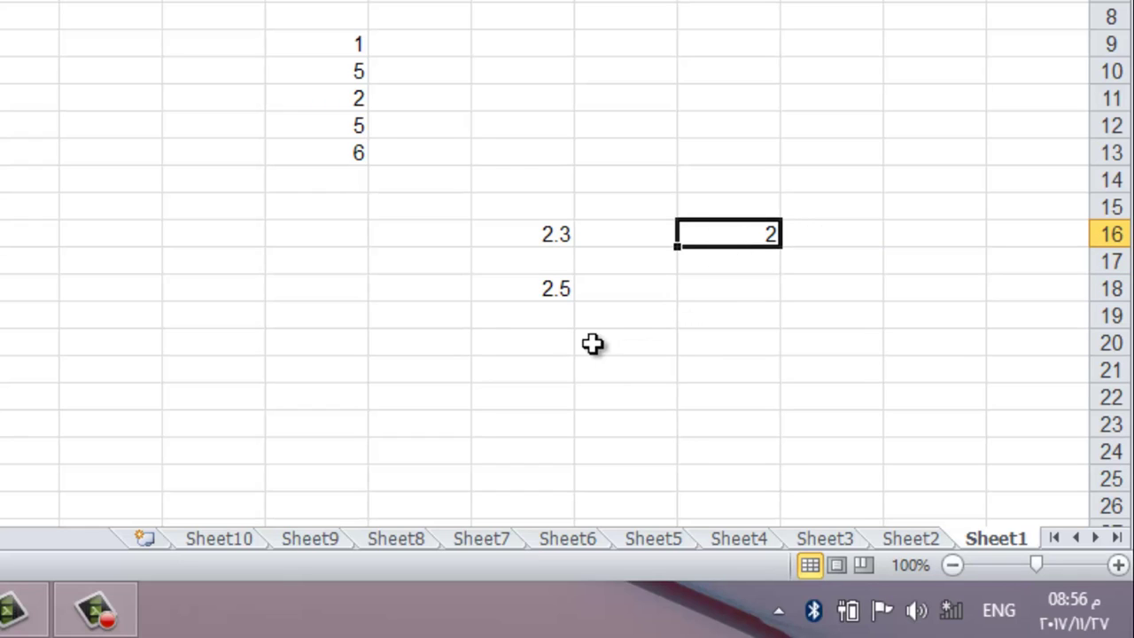
pyautogui.click(173, 300)
# Enter =CEILING(SUM(F16+F18);1) in row 20, rounding the 4.8 total up to 5
pyautogui.click(119, 342)
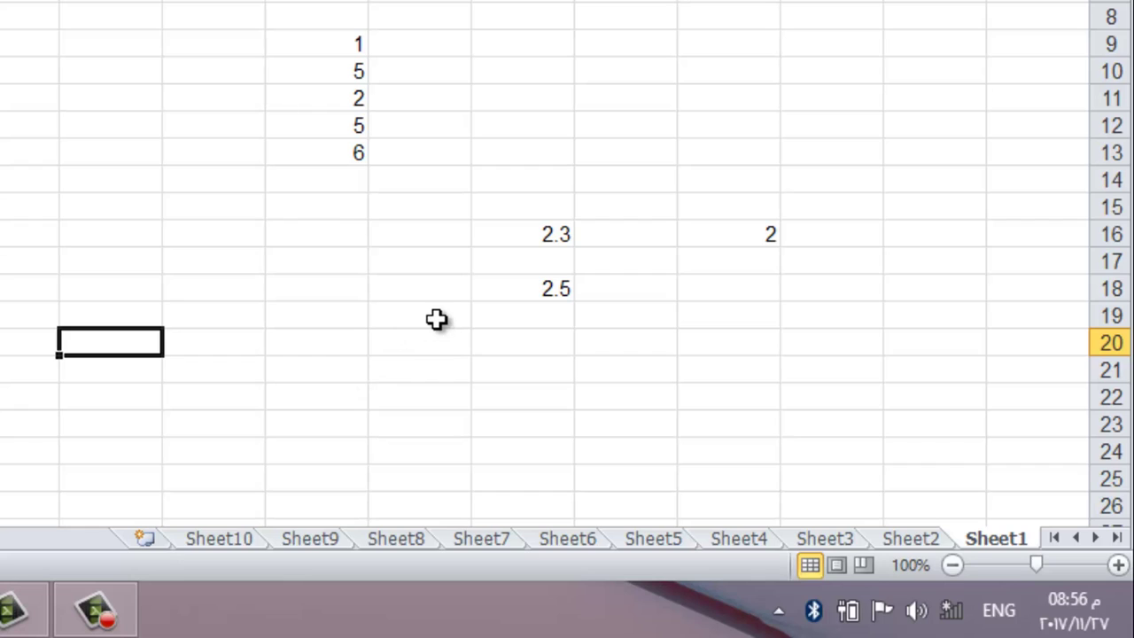
pyautogui.write('=C')
pyautogui.write('E')
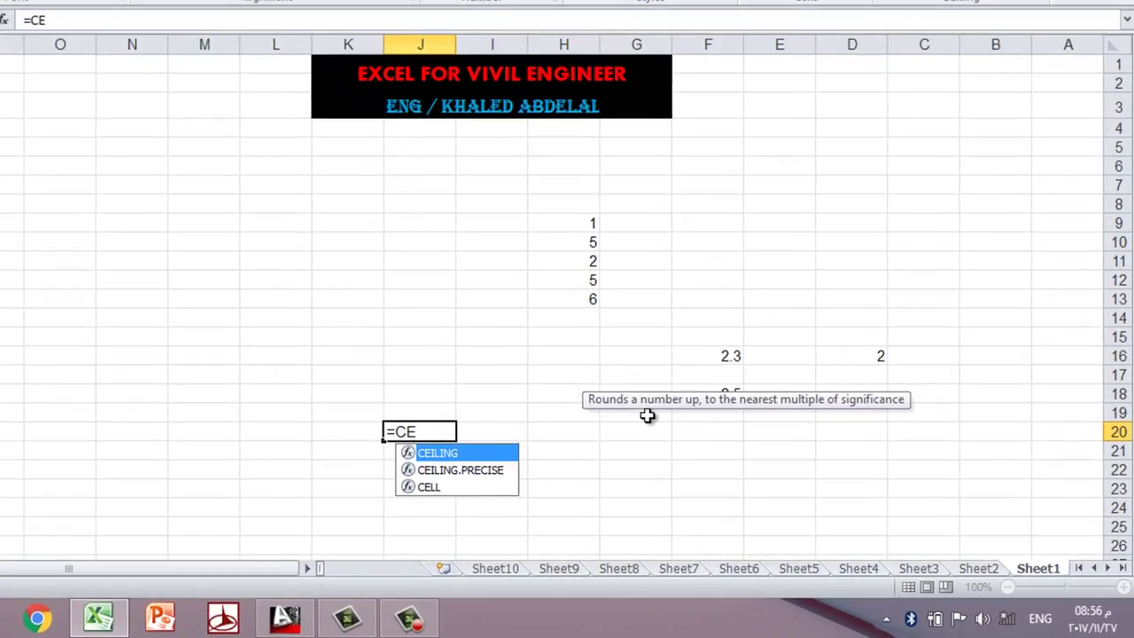
pyautogui.write('I')
pyautogui.press('Tab')
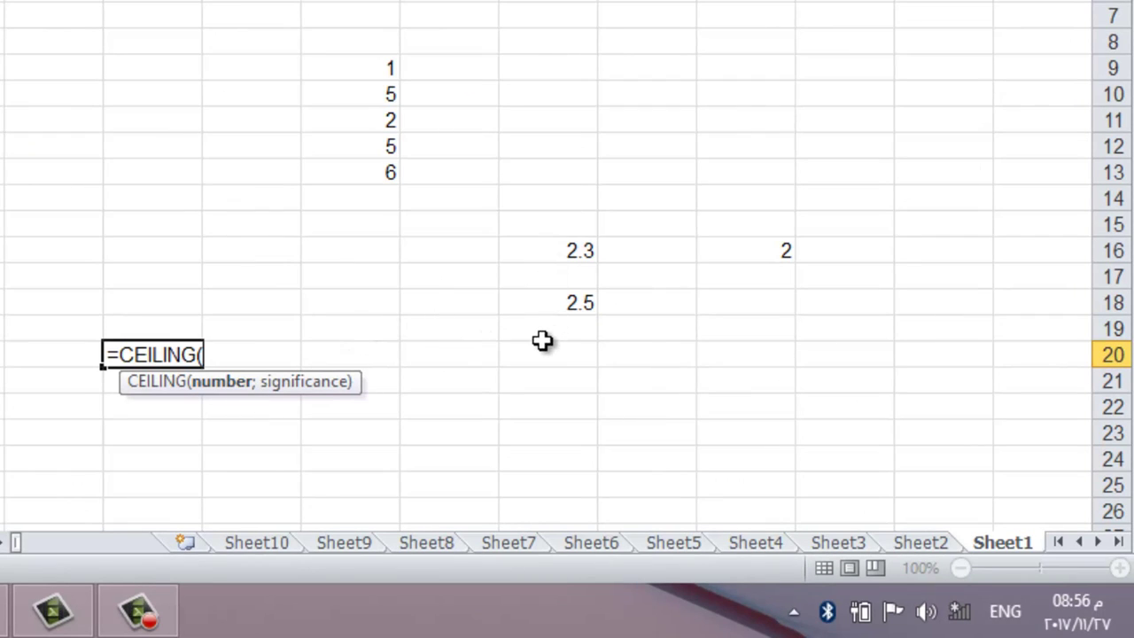
pyautogui.write('SUM')
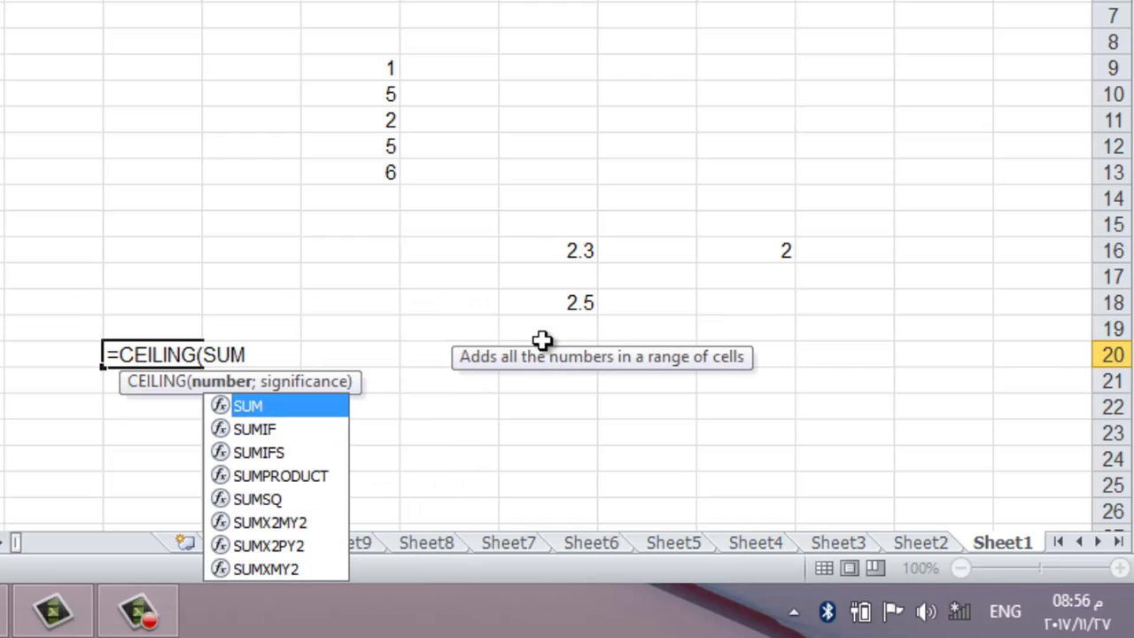
pyautogui.write('(')
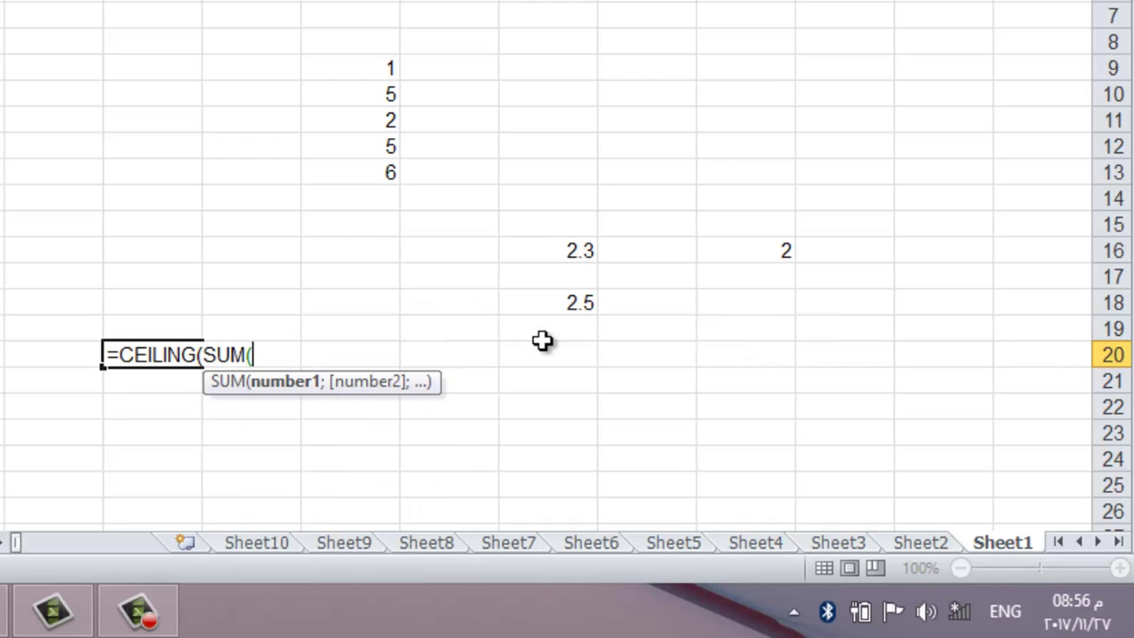
pyautogui.click(574, 250)
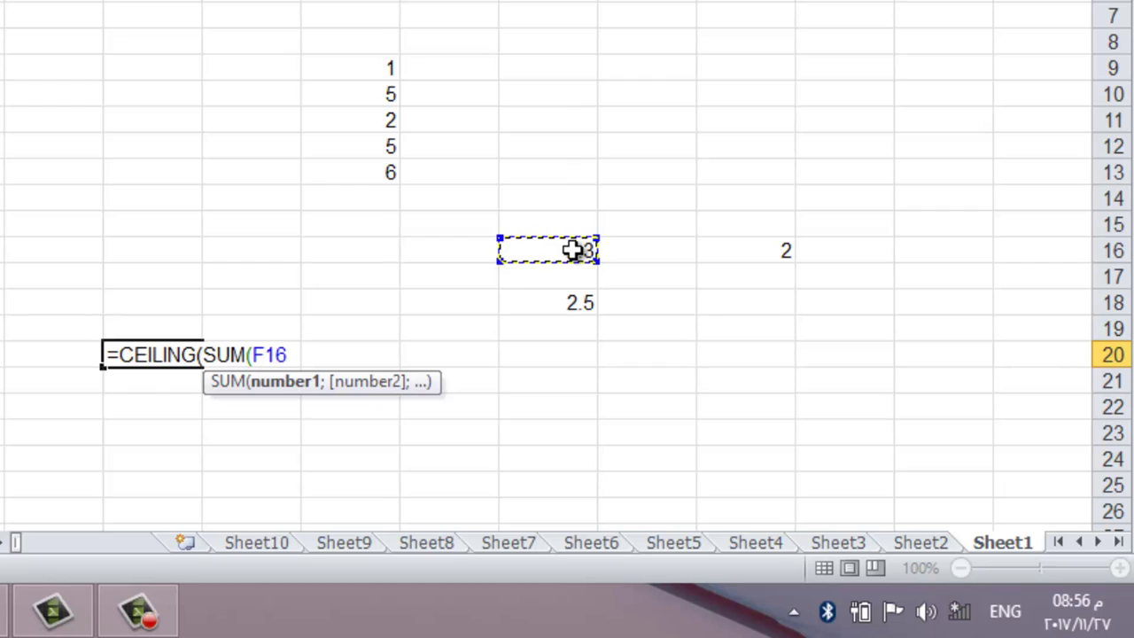
pyautogui.write('+')
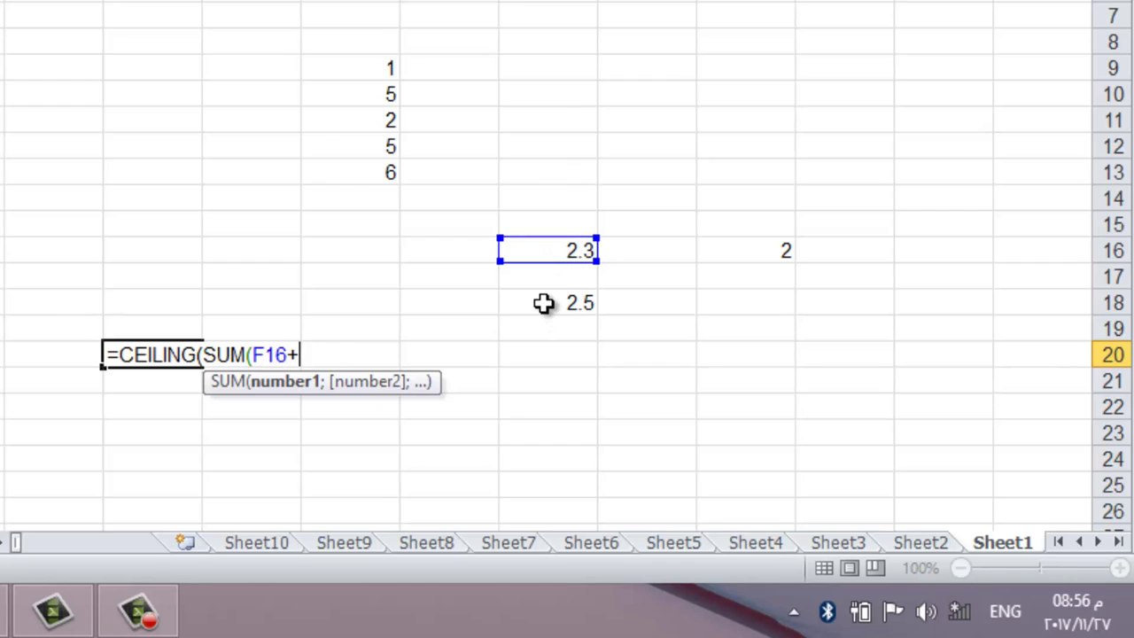
pyautogui.click(544, 303)
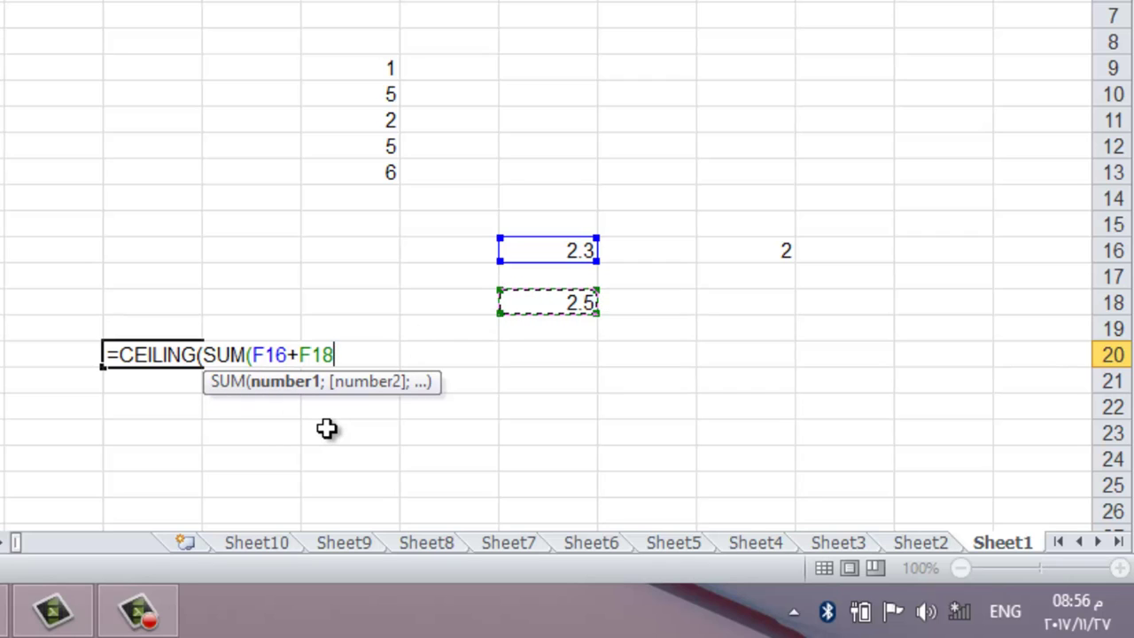
pyautogui.write(')')
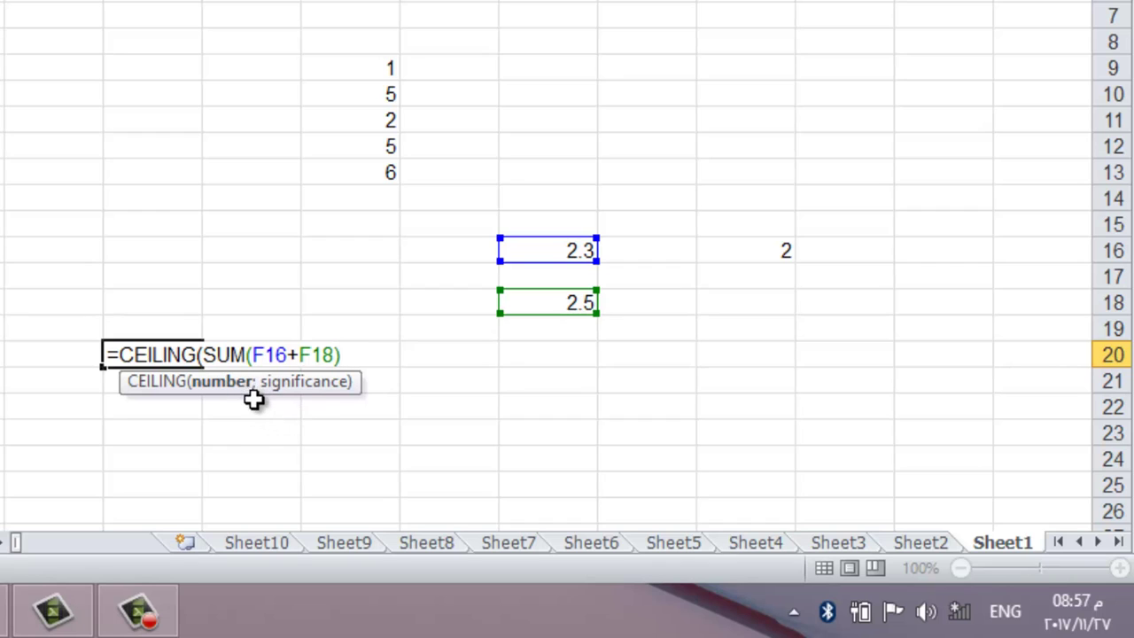
pyautogui.write(';1)')
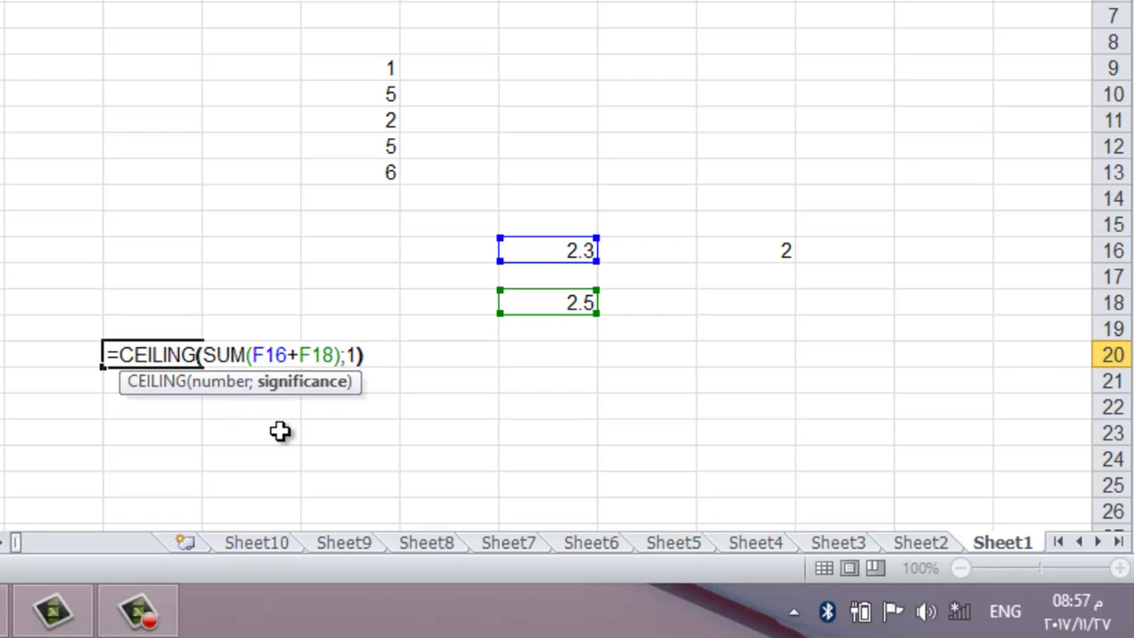
pyautogui.press('Return')
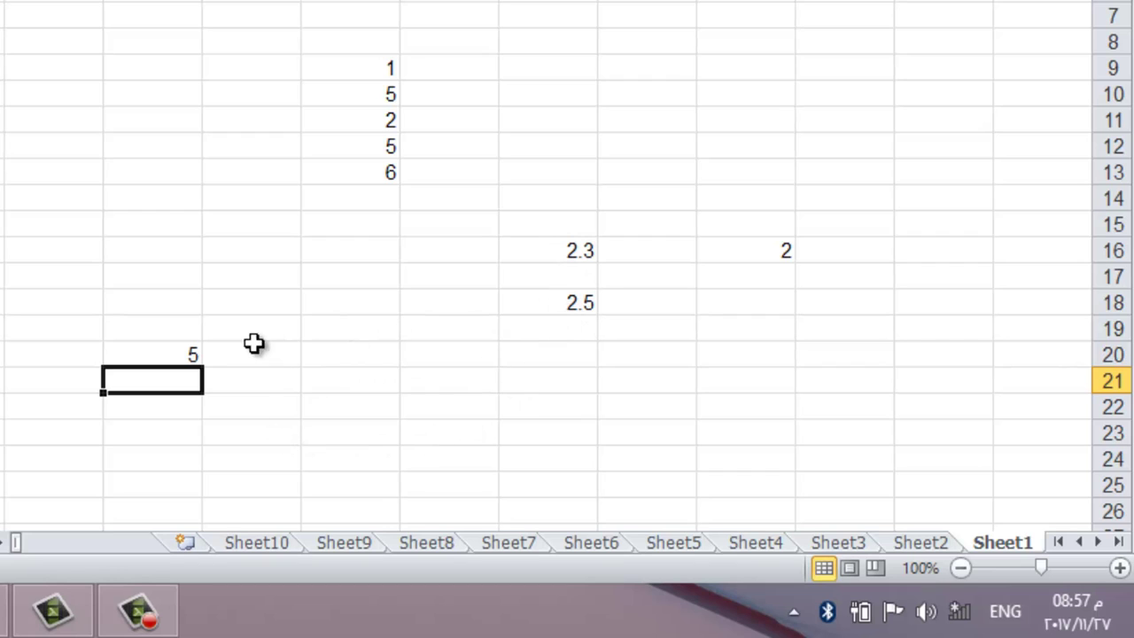
# Enter =INT(F18) in F23, truncating 2.5 to 2
pyautogui.click(168, 355)
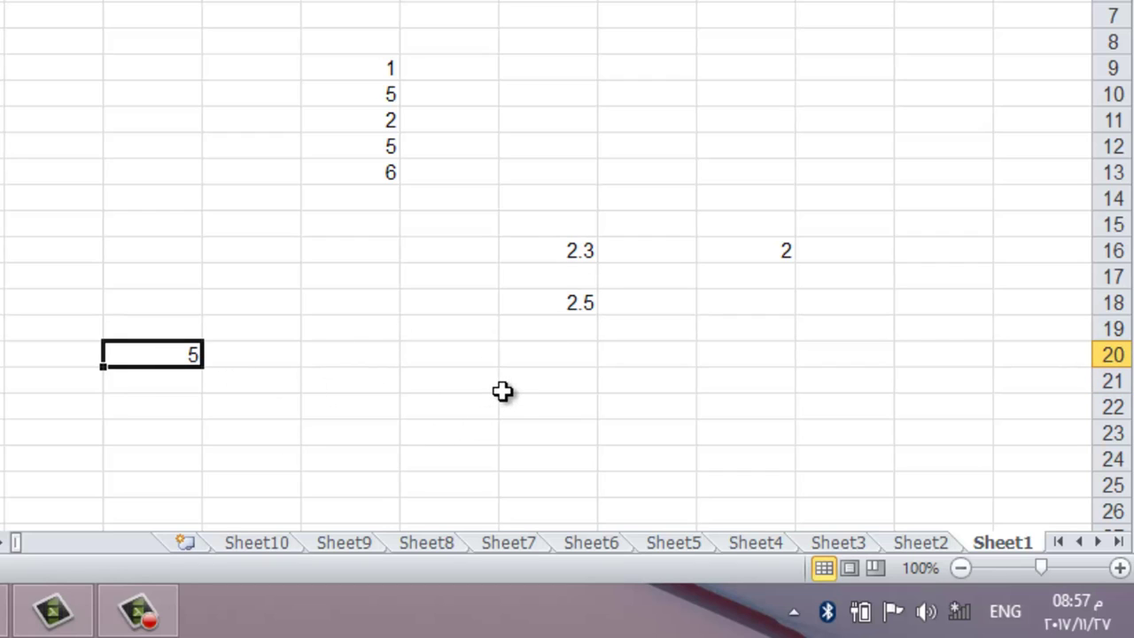
pyautogui.click(362, 319)
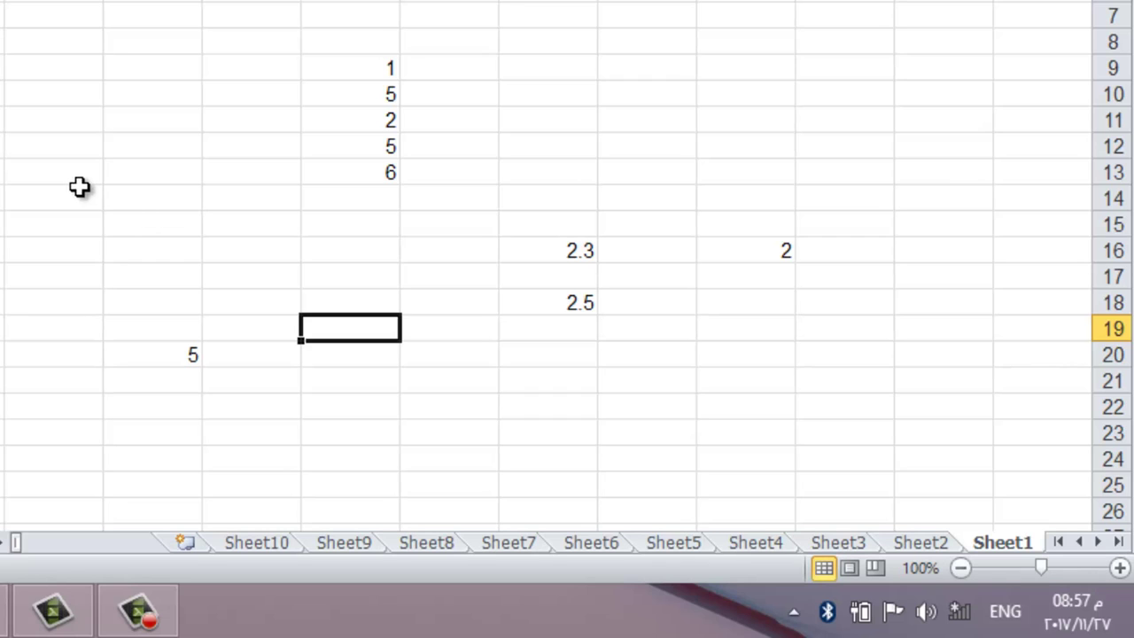
pyautogui.click(551, 431)
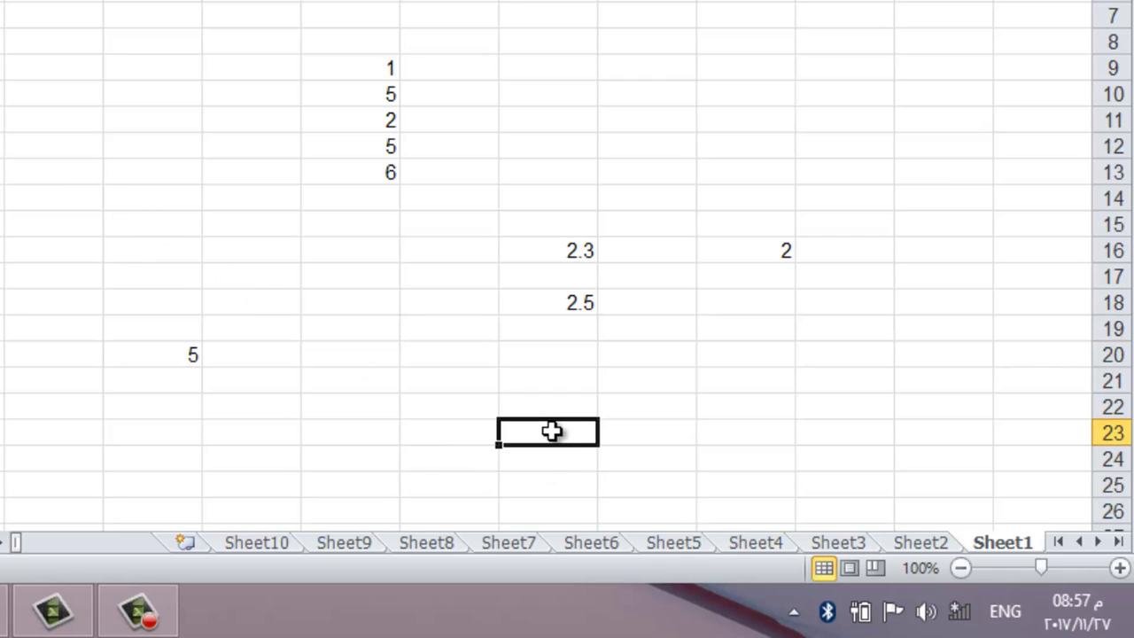
pyautogui.write('=')
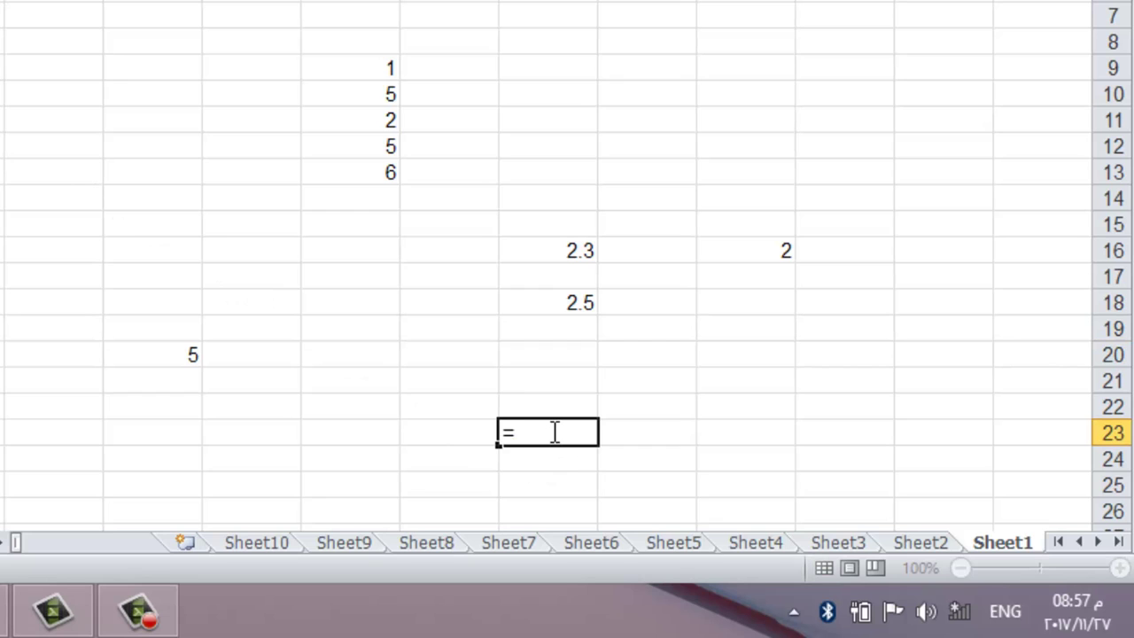
pyautogui.write('INT')
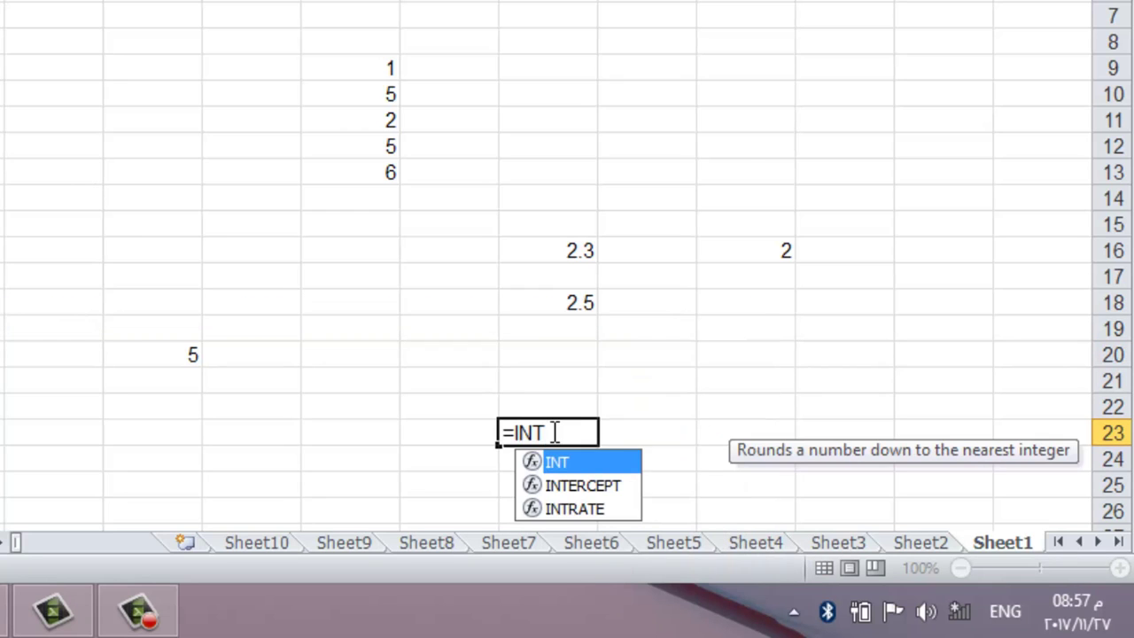
pyautogui.write('(')
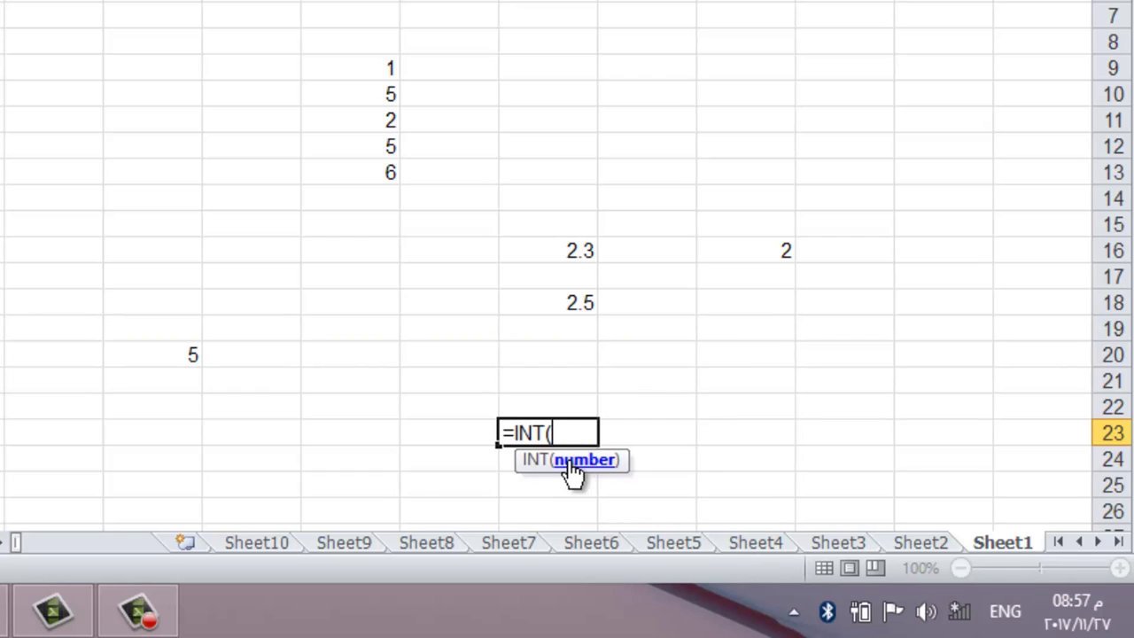
pyautogui.click(571, 300)
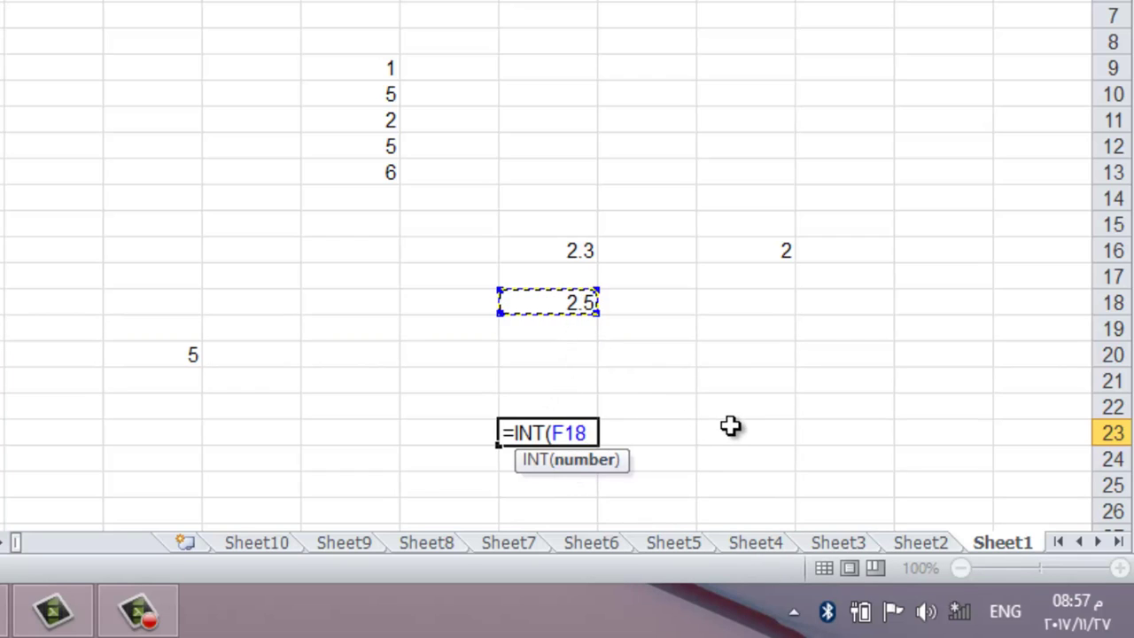
pyautogui.write(')')
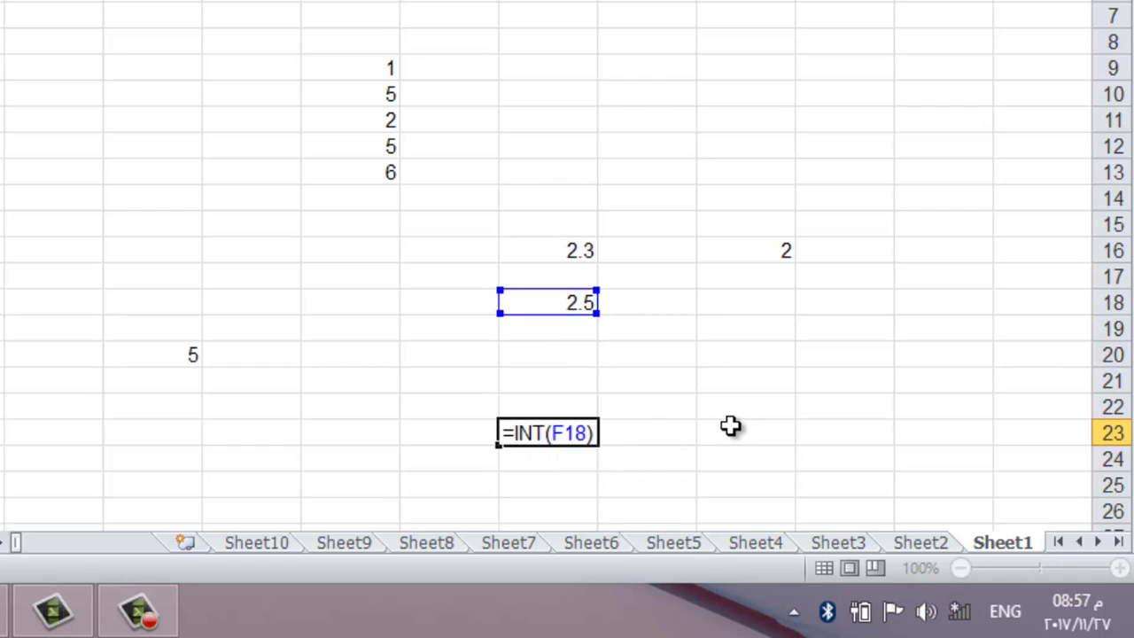
pyautogui.press('Return')
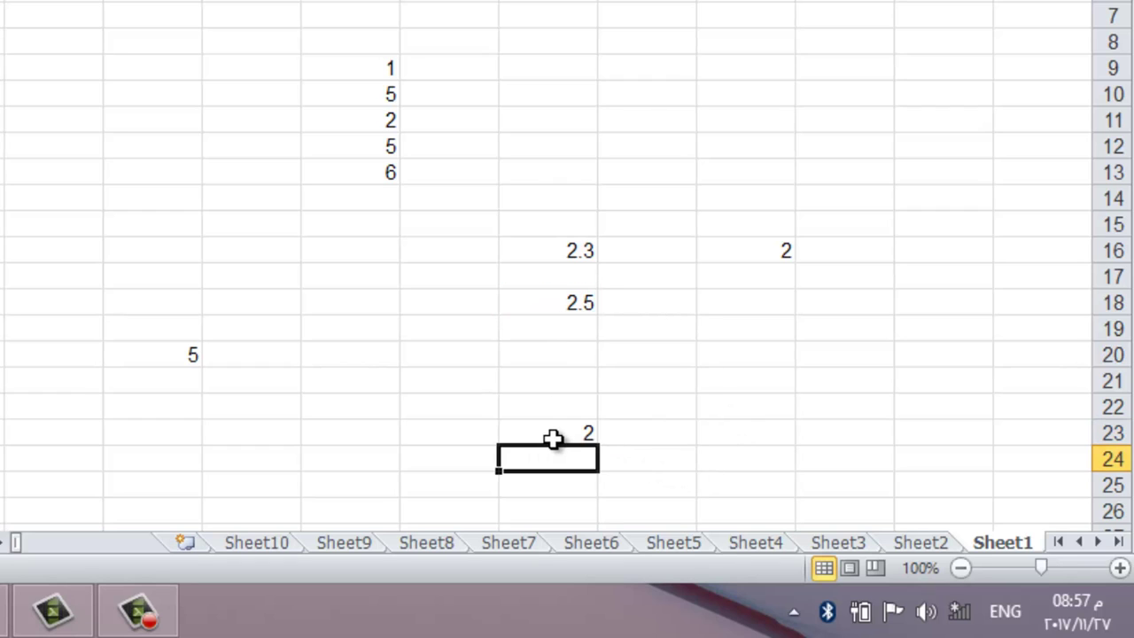
pyautogui.click(552, 433)
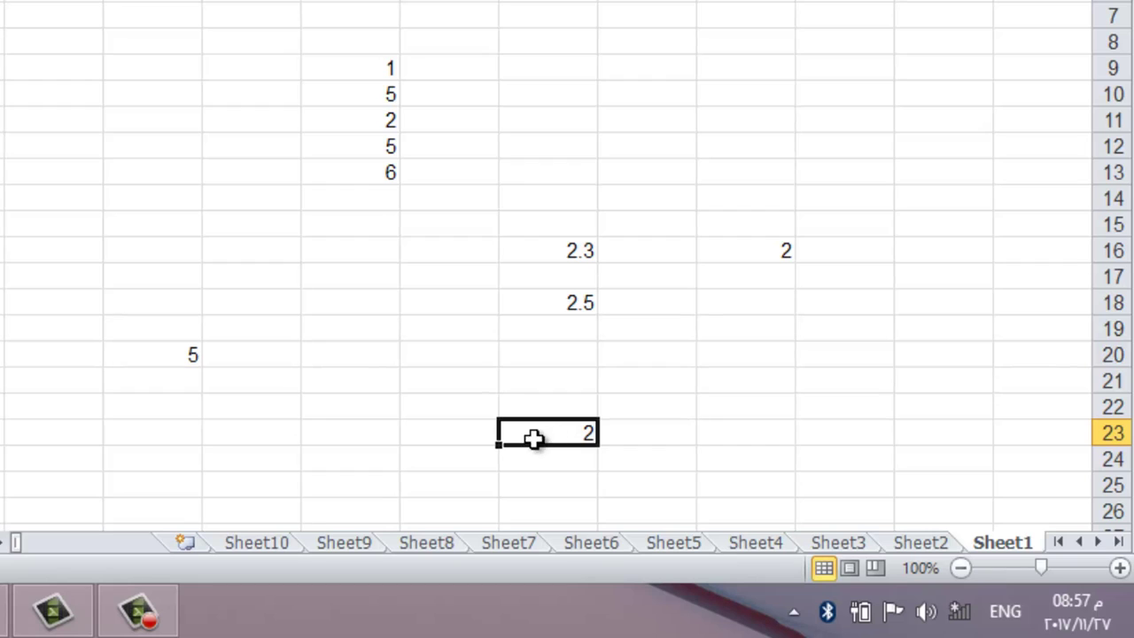
# Enter =INT(SUM(F16:F18)) in H22 to round the 2.3 and 2.5 total down to 4
pyautogui.click(335, 413)
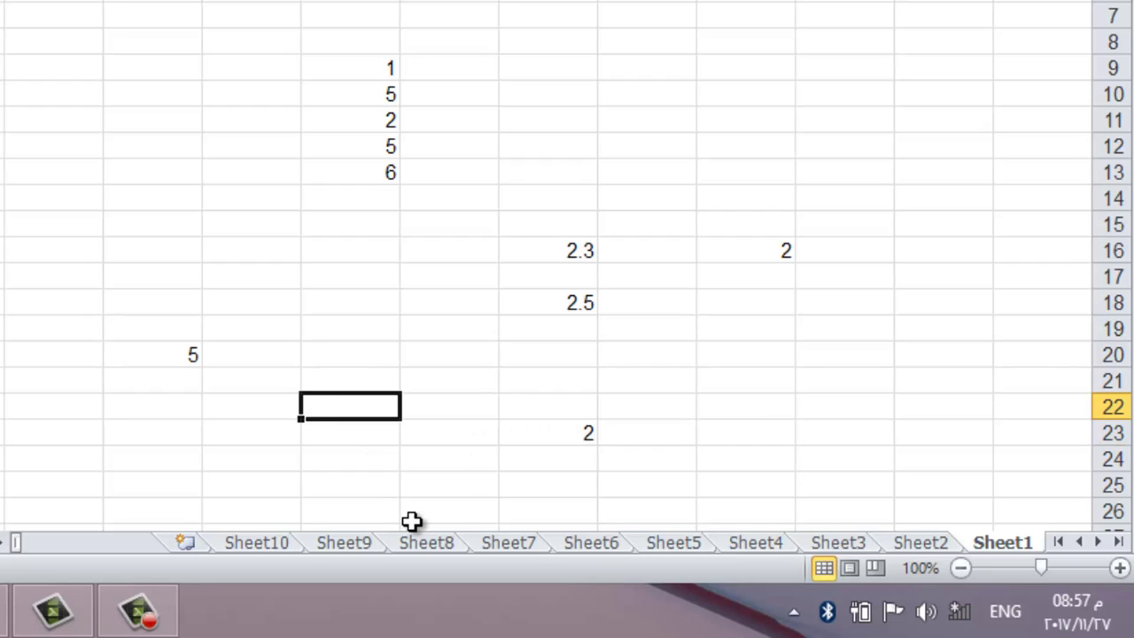
pyautogui.write('=')
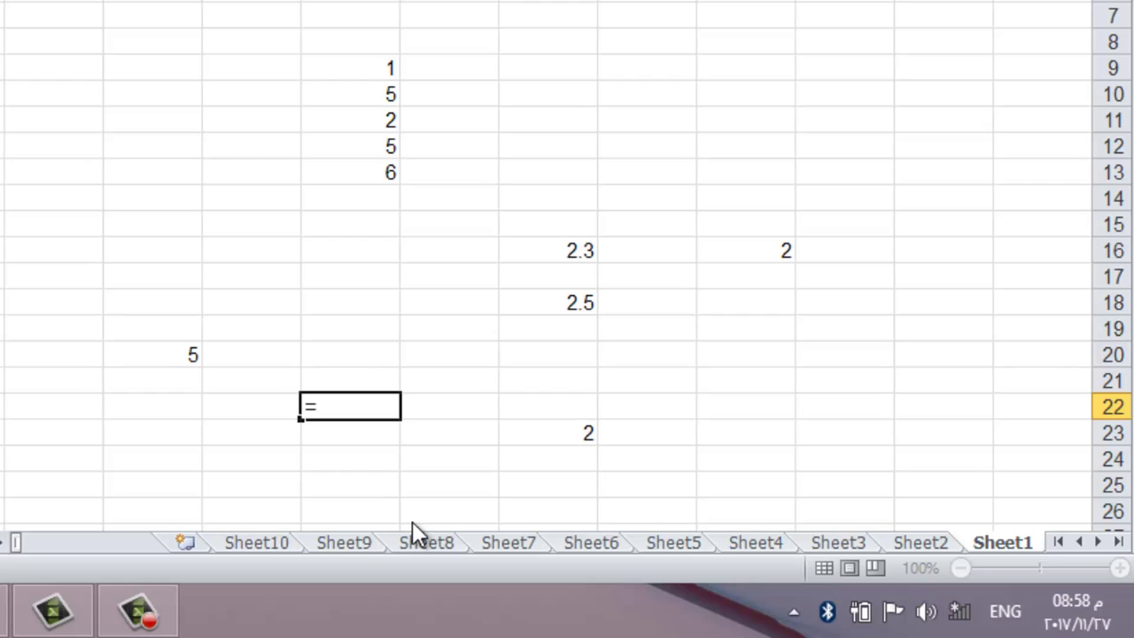
pyautogui.write('INT')
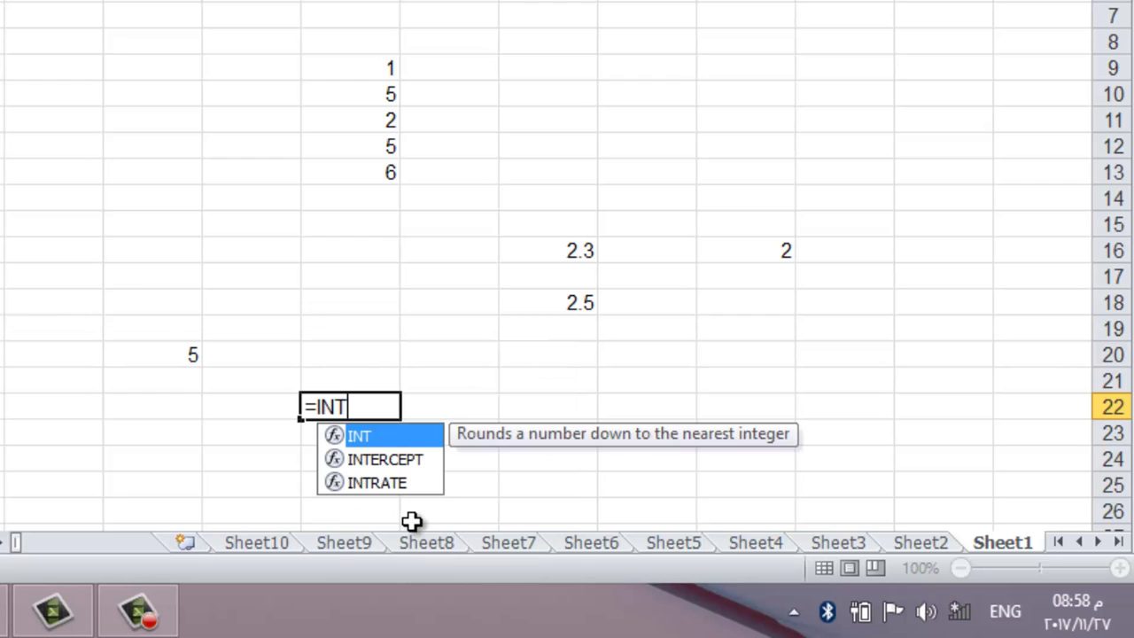
pyautogui.write('(')
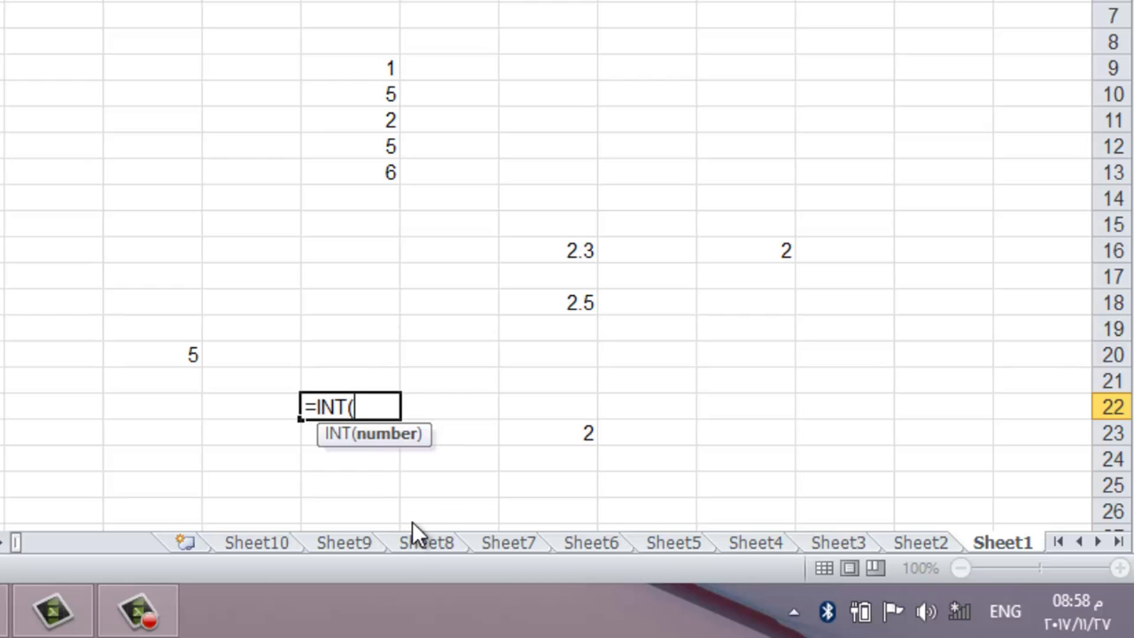
pyautogui.write('SUM')
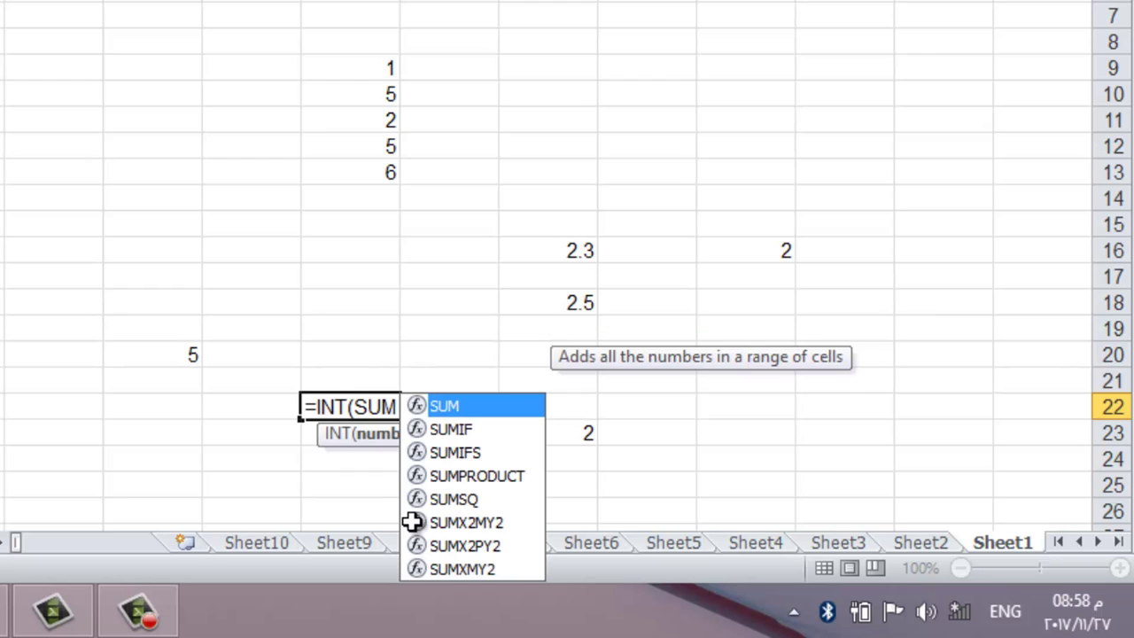
pyautogui.write('(')
pyautogui.moveTo(574, 252); pyautogui.dragTo(563, 305)
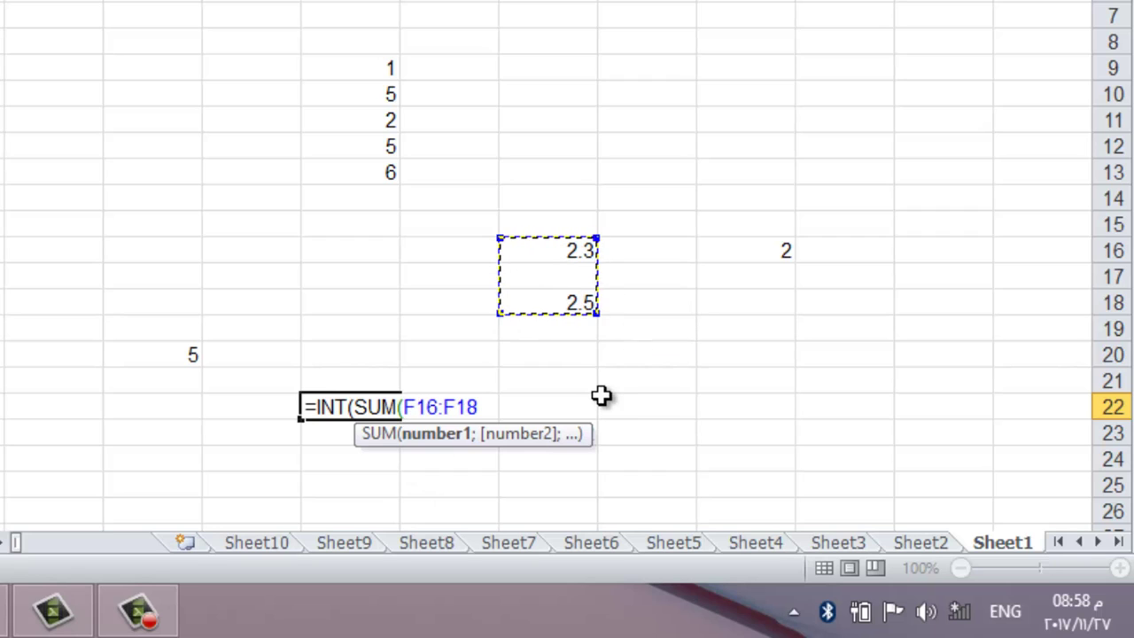
pyautogui.write(')')
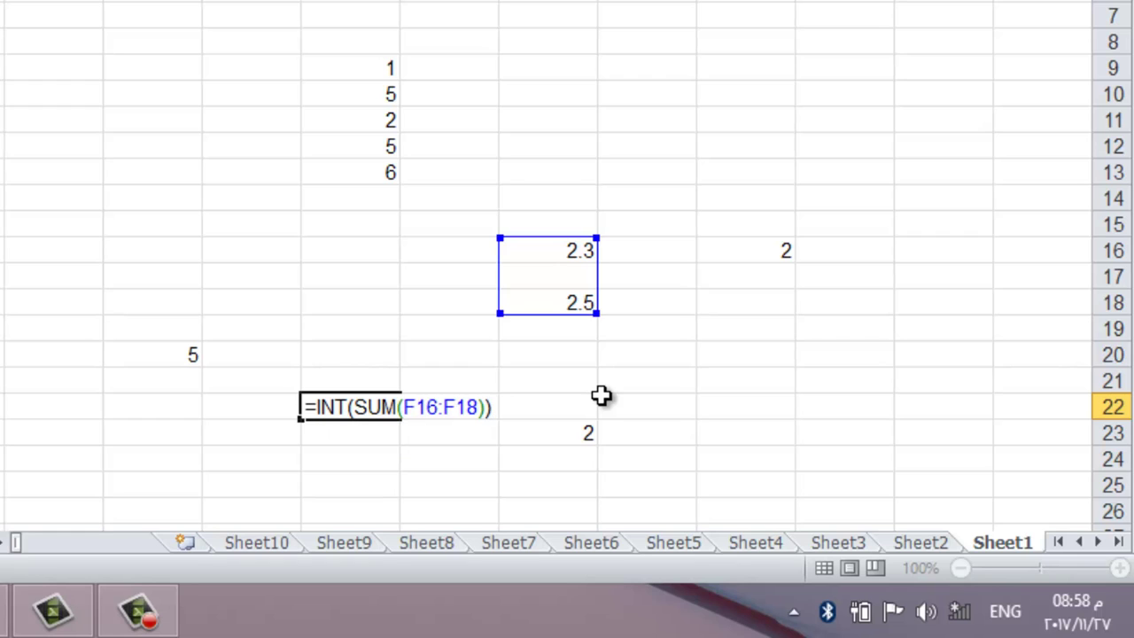
pyautogui.press('Return')
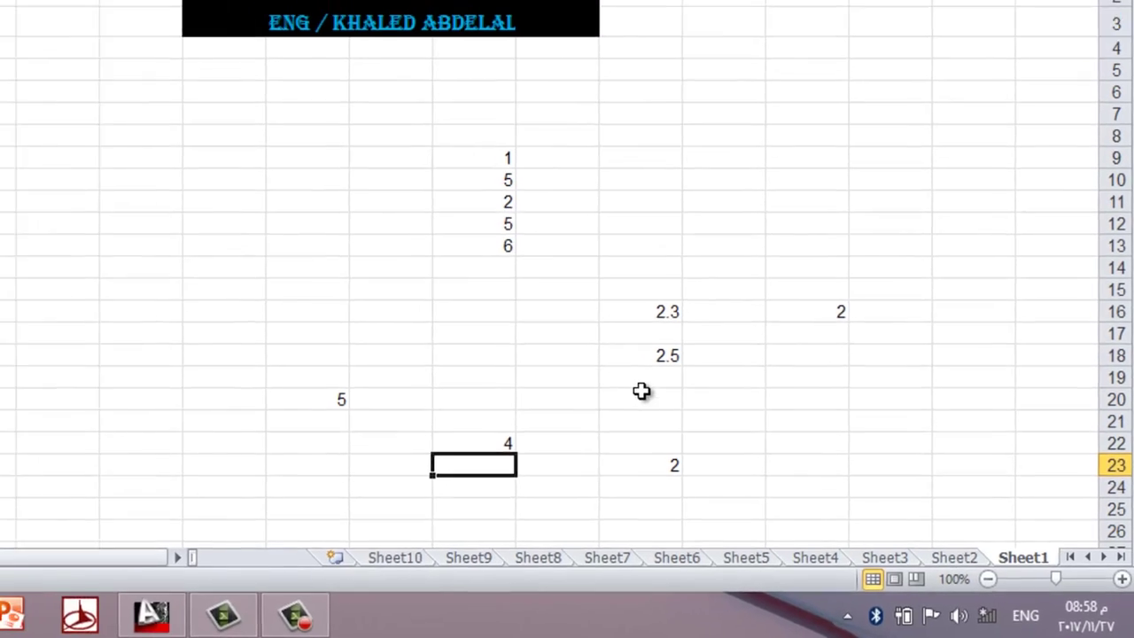
pyautogui.click(718, 419)
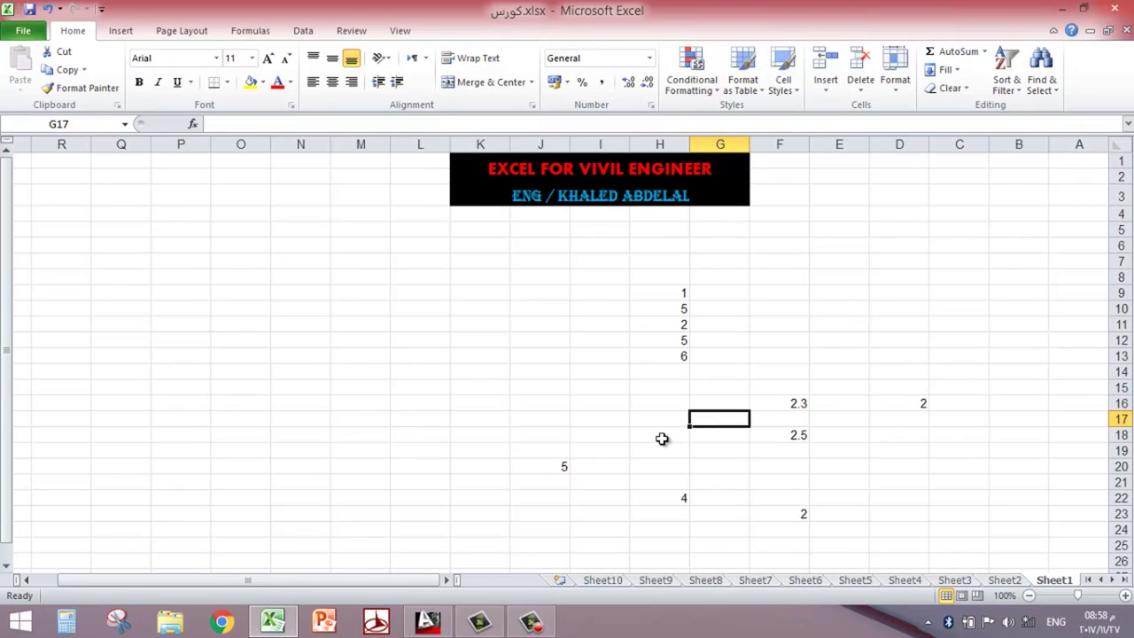
# Start an =ABS entry in an empty cell, then cancel it
pyautogui.click(416, 342)
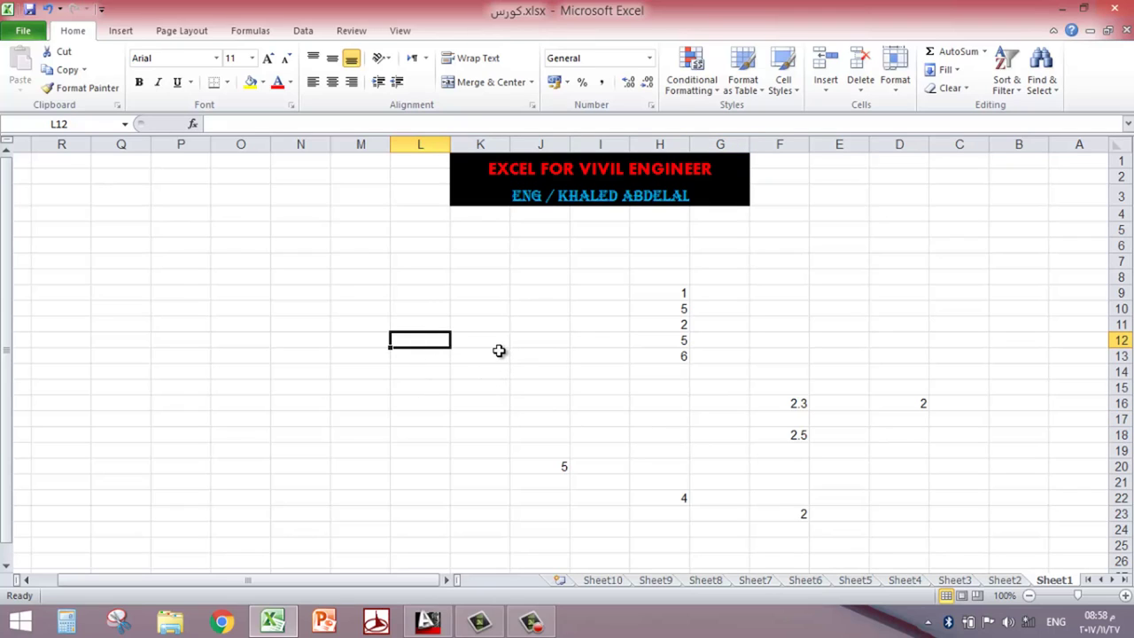
pyautogui.write('=A')
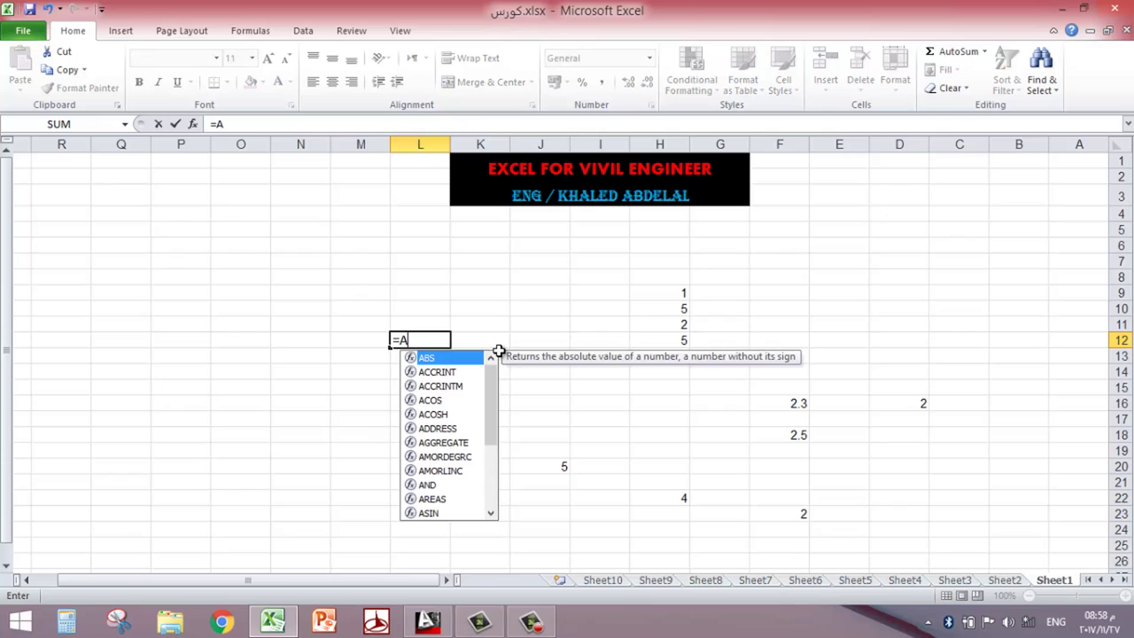
pyautogui.write('BS')
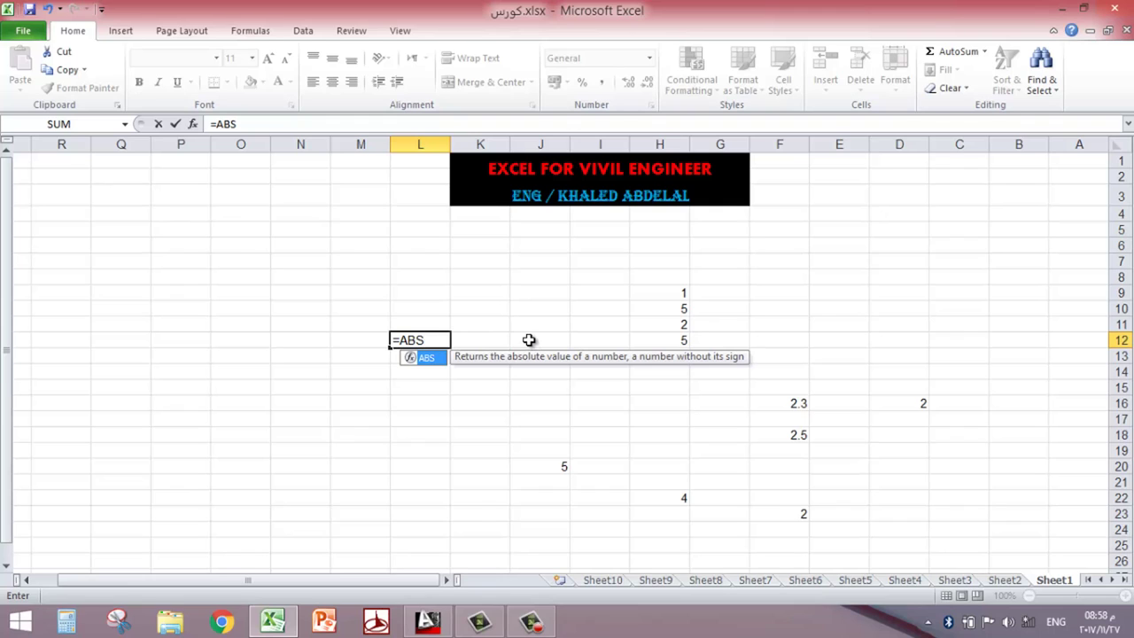
pyautogui.press('Escape')
pyautogui.press('Escape')
# Enter the sample values 2 in J12 and -3 in I12
pyautogui.click(526, 336)
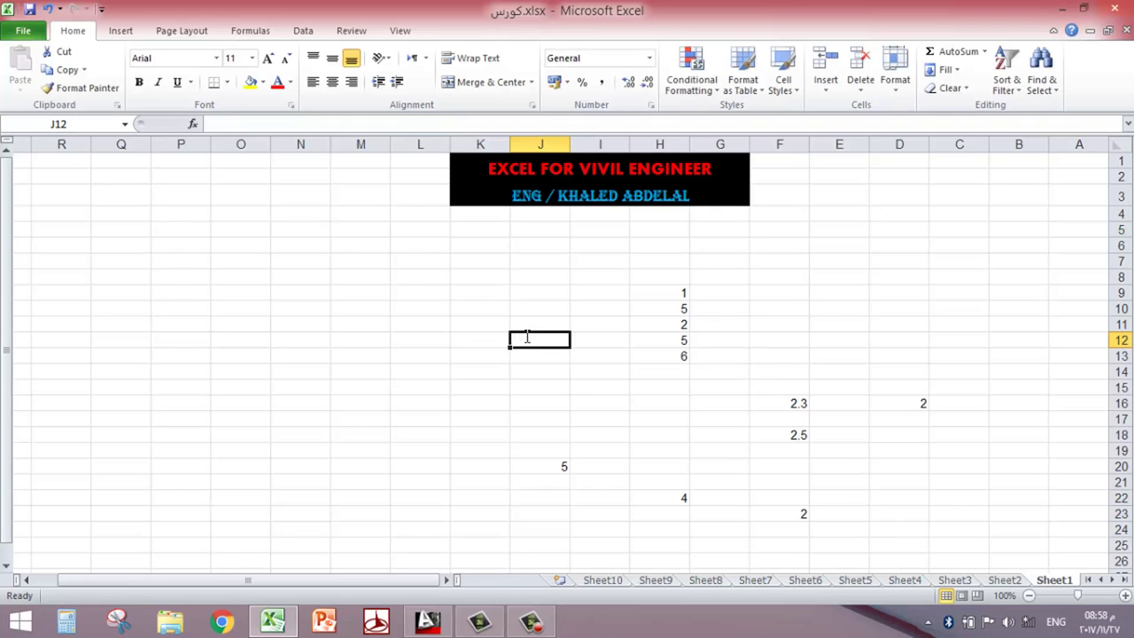
pyautogui.write('2')
pyautogui.press('Tab')
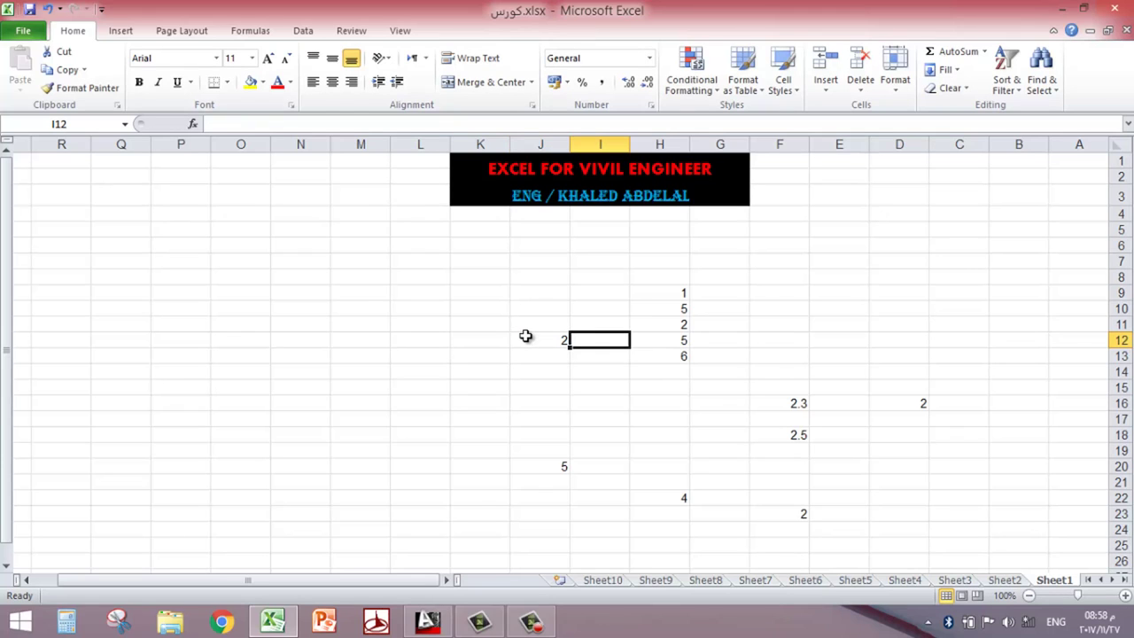
pyautogui.write('-3')
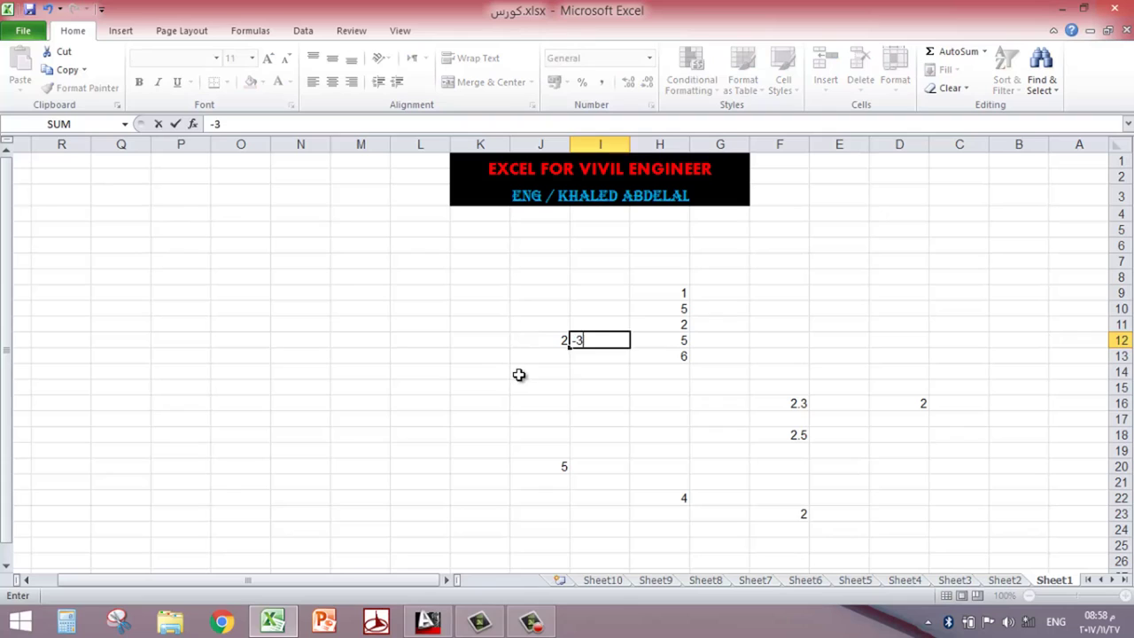
pyautogui.click(519, 372)
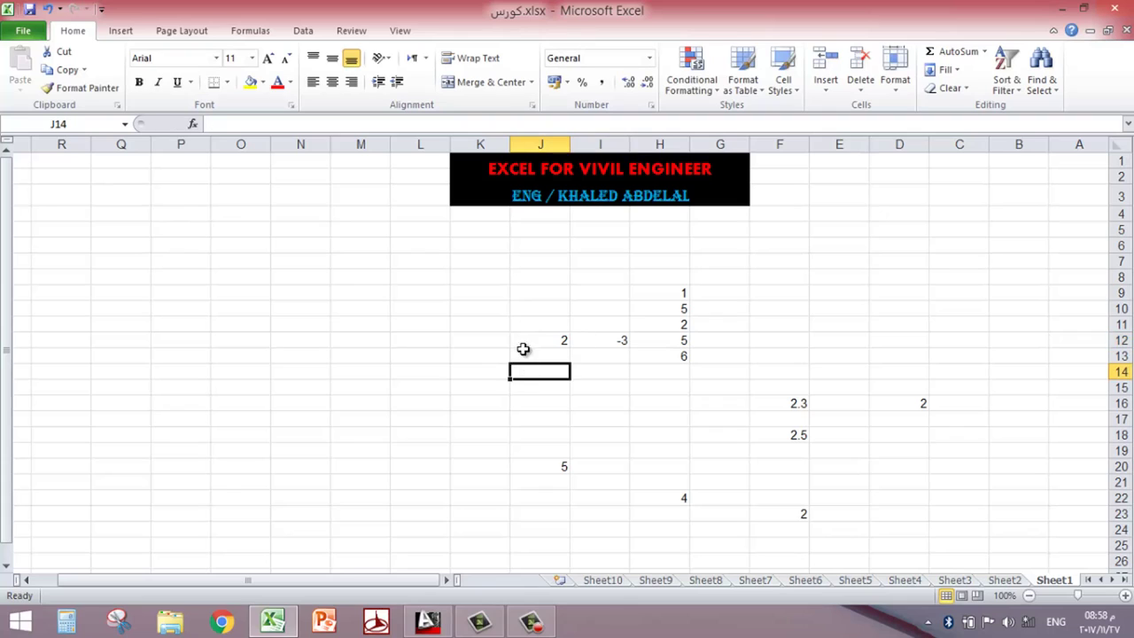
pyautogui.click(543, 339)
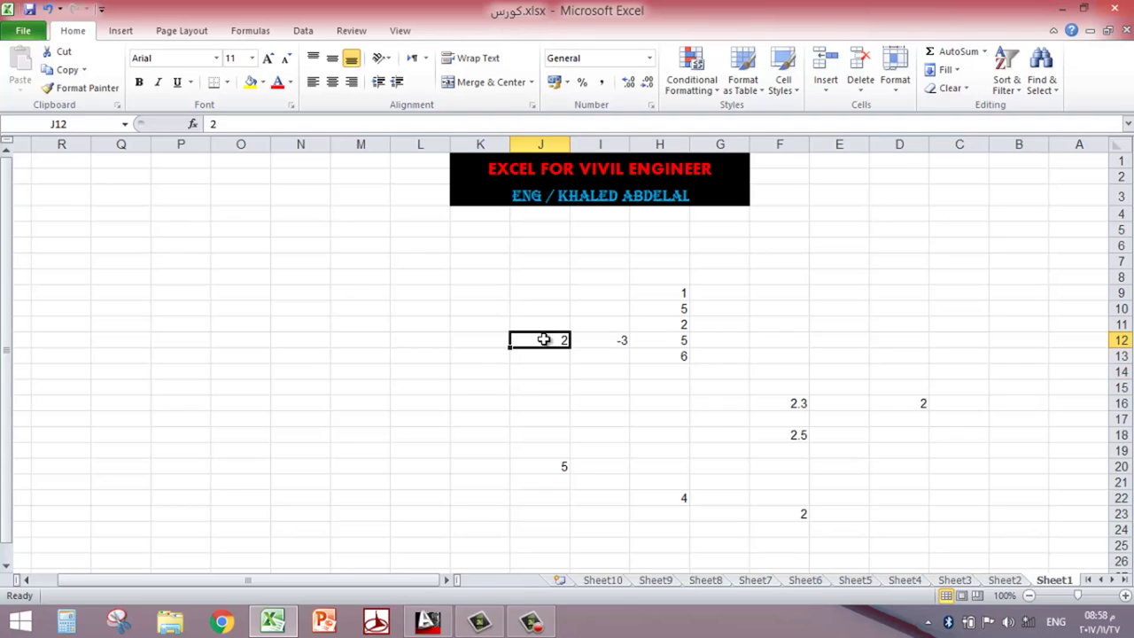
pyautogui.click(614, 341)
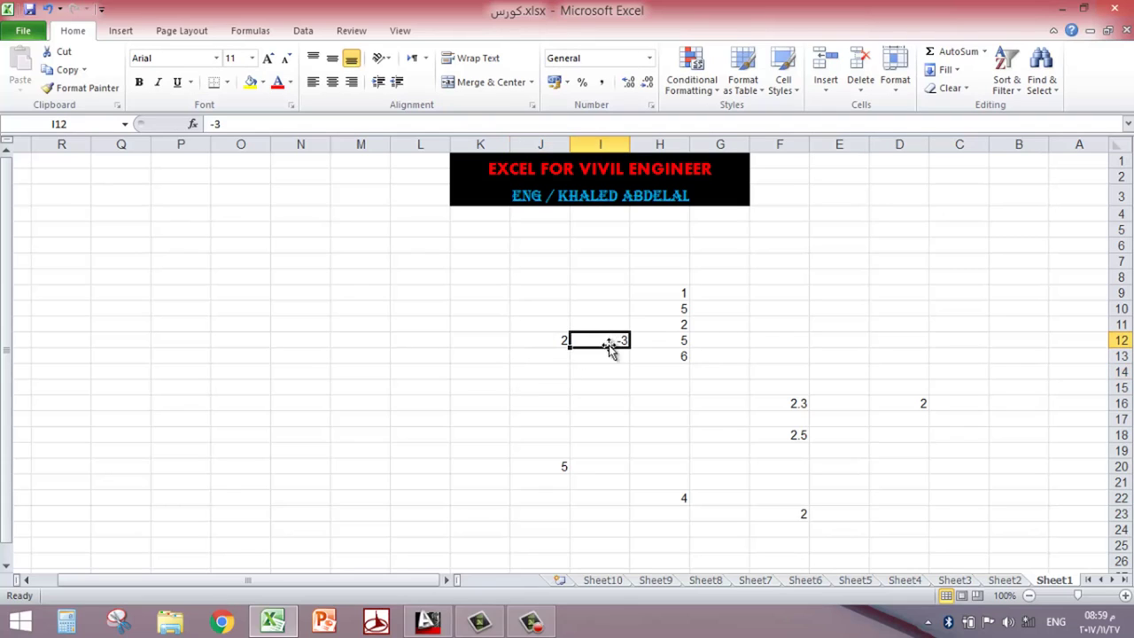
pyautogui.click(536, 383)
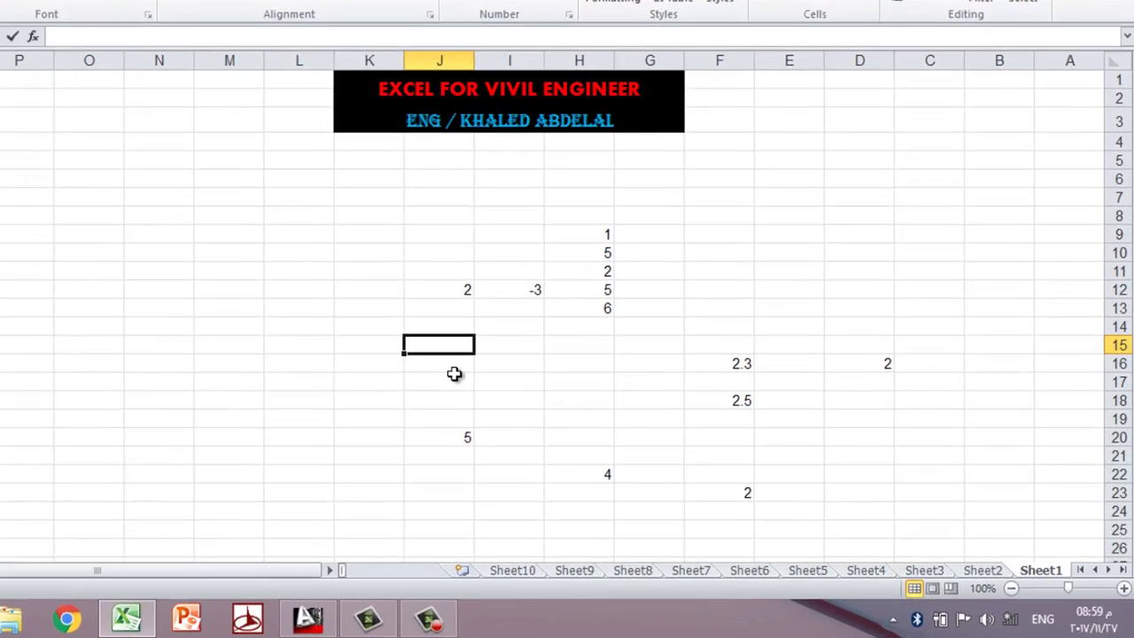
# Enter =ABS(J12*I12) in J15 so it shows 6
pyautogui.write('=ABS')
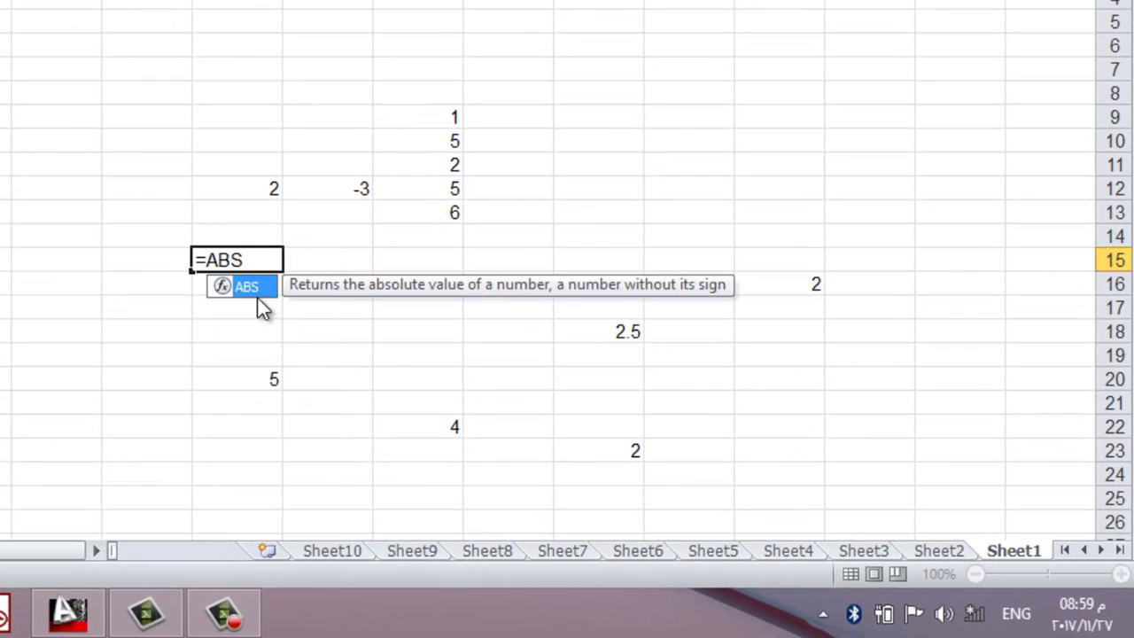
pyautogui.doubleClick(252, 287)
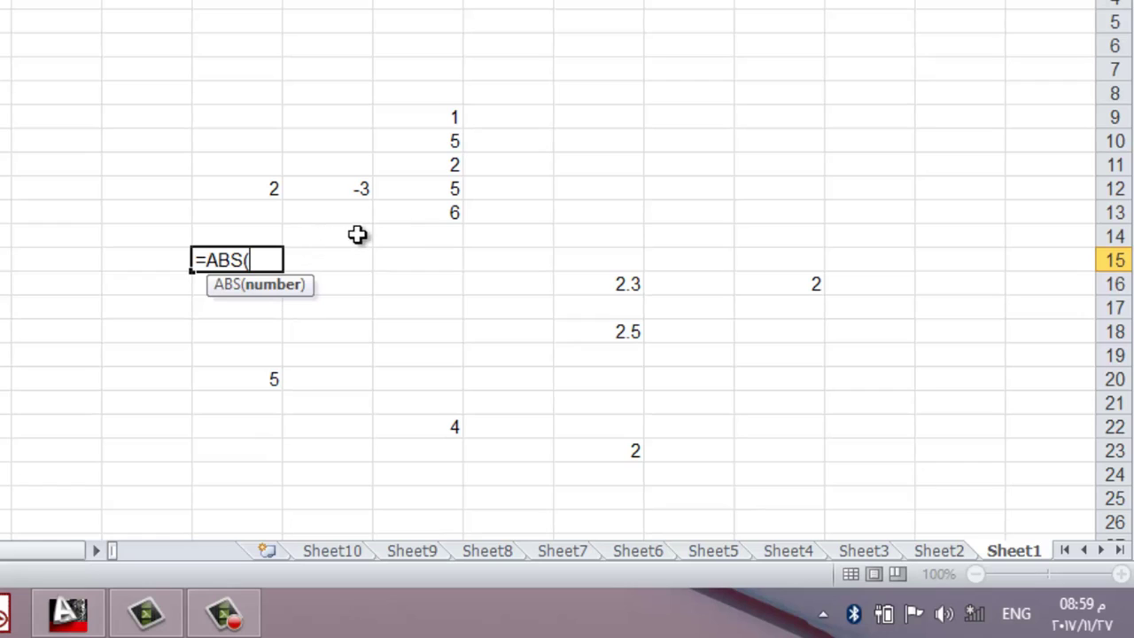
pyautogui.click(254, 194)
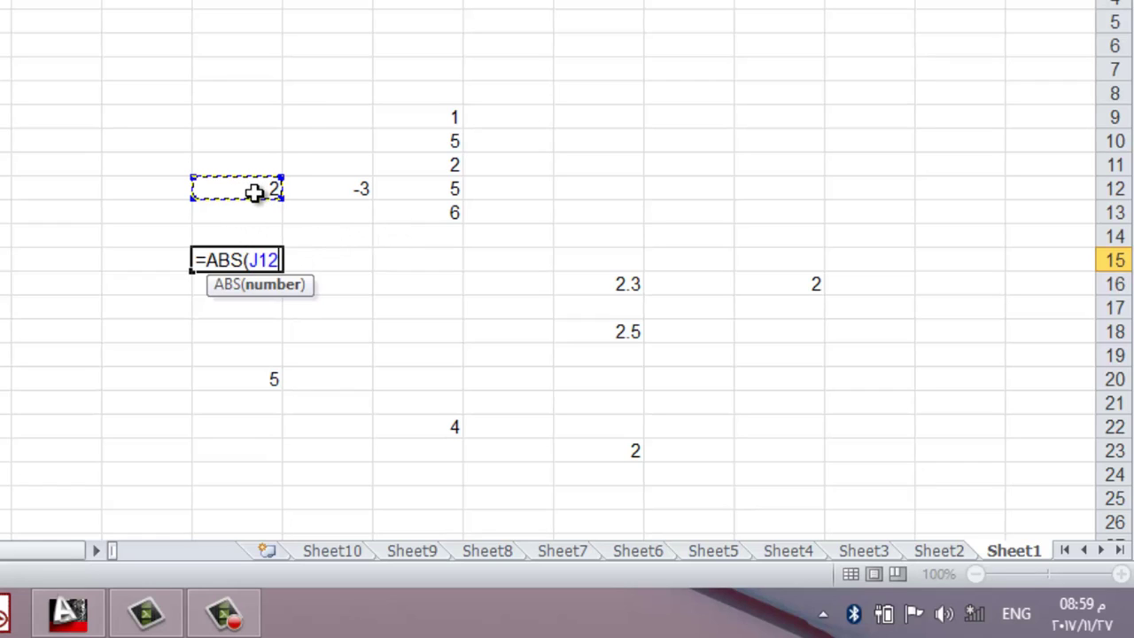
pyautogui.write('*')
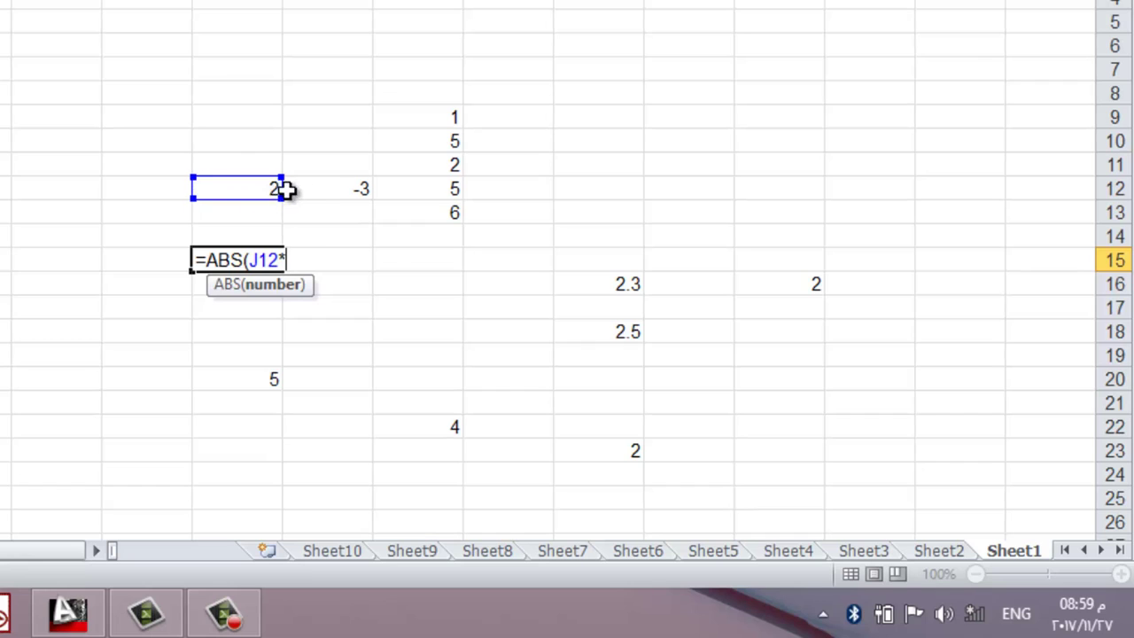
pyautogui.click(319, 198)
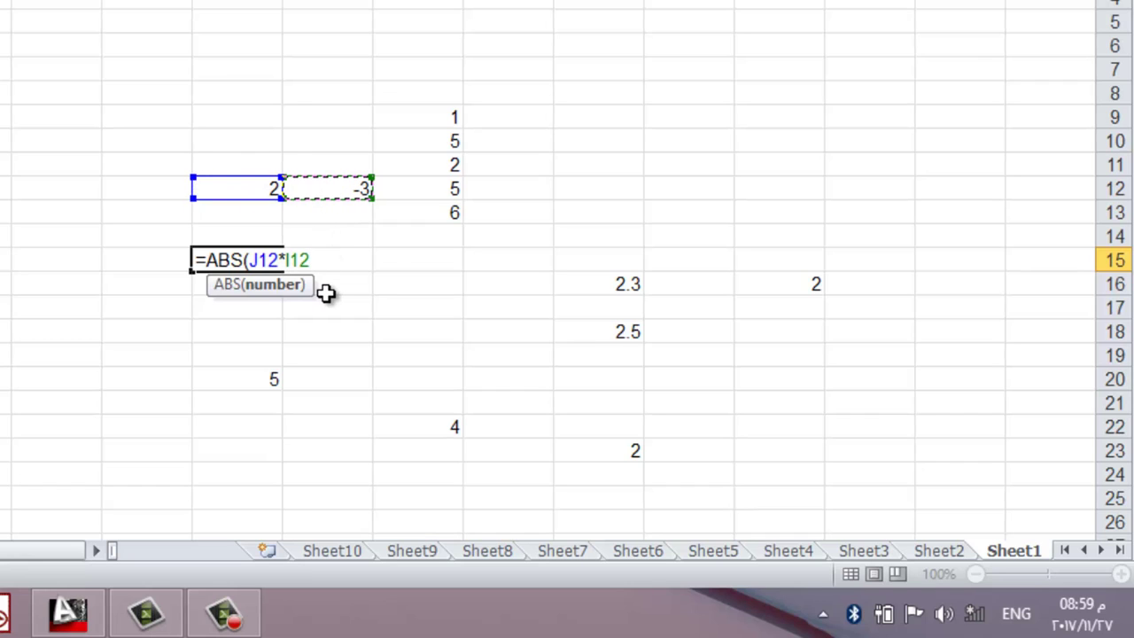
pyautogui.write(')')
pyautogui.press('Return')
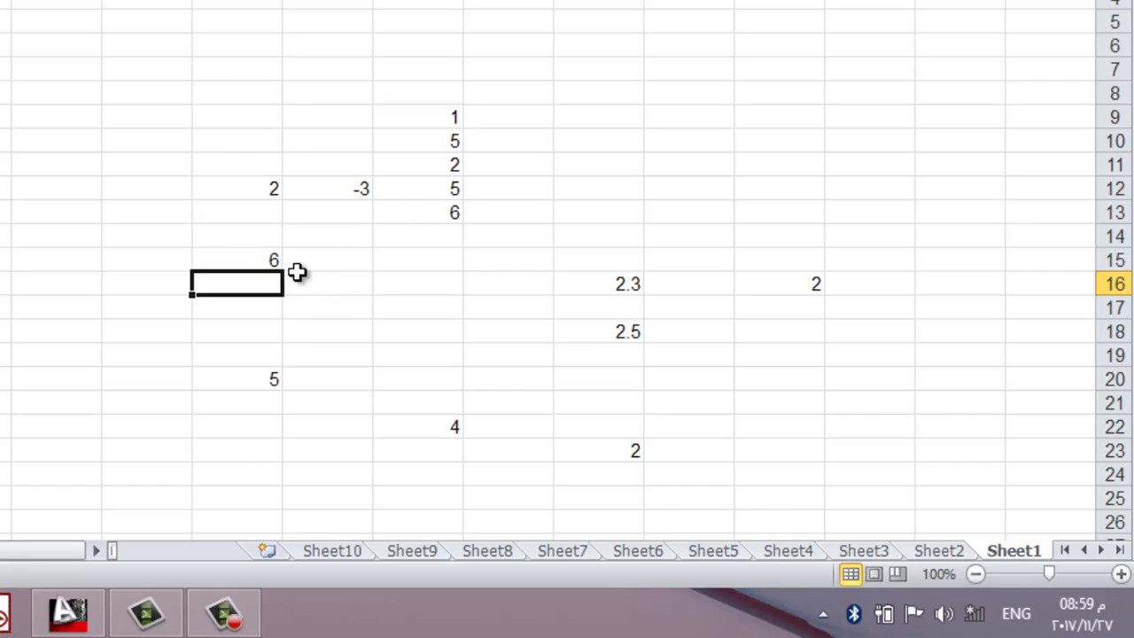
pyautogui.click(252, 258)
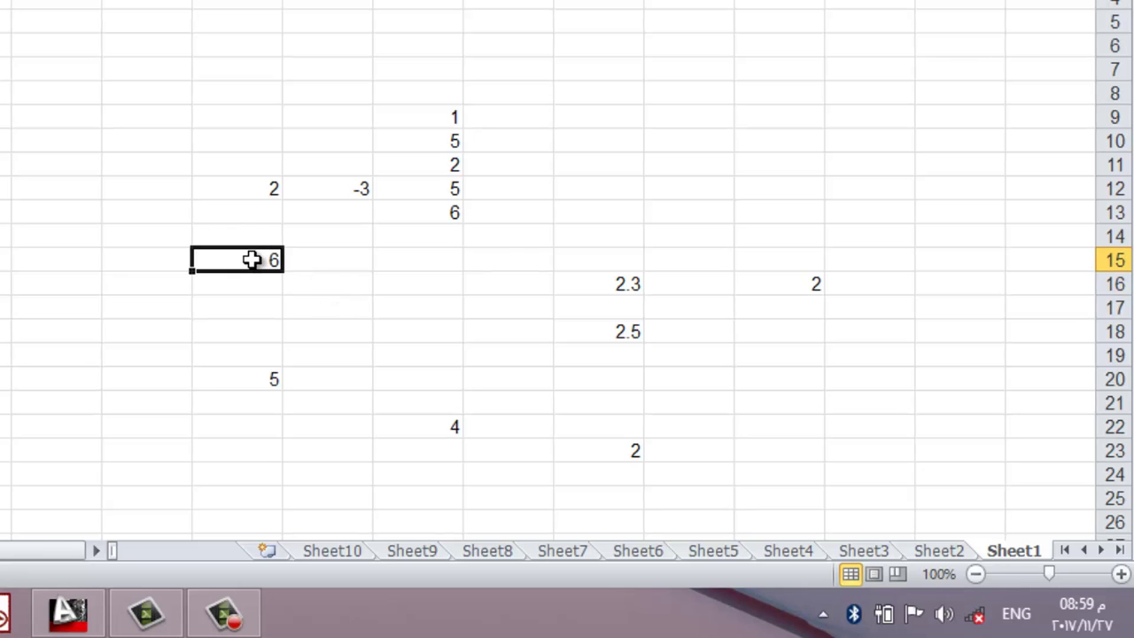